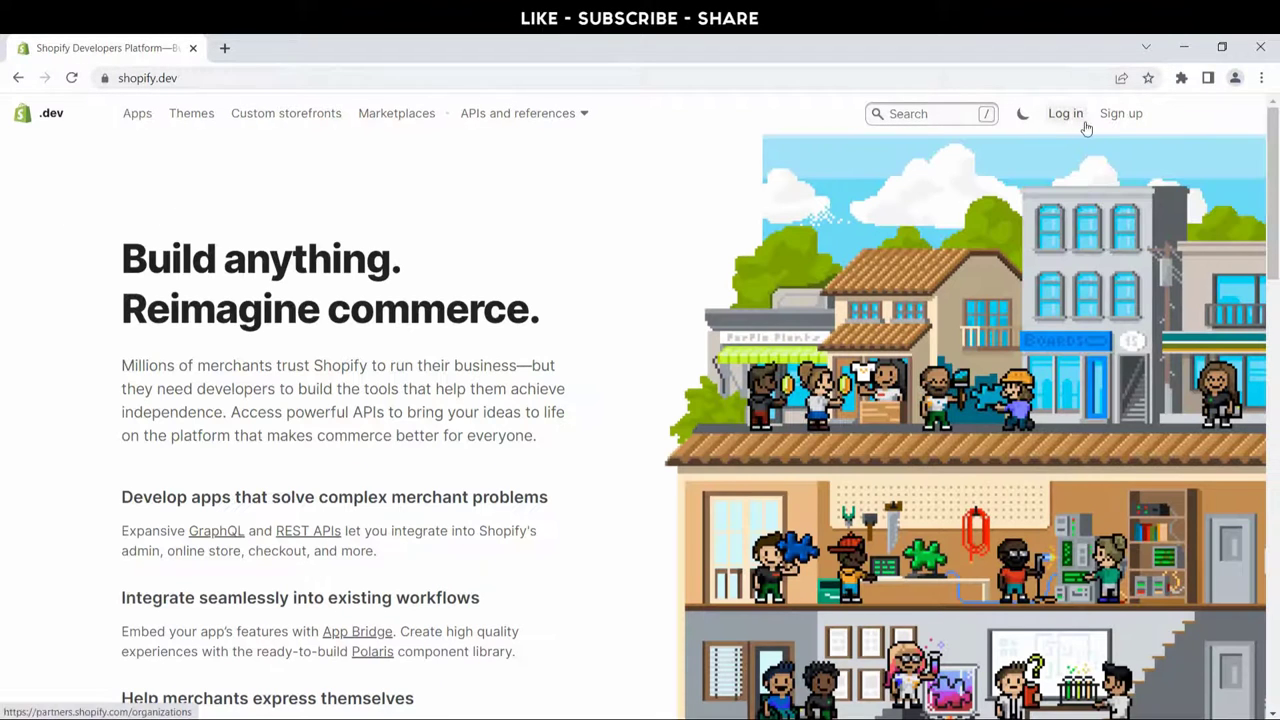
# Step: Log in to Shopify Partners and start adding a new store from the Stores list
pyautogui.click(1086, 124)
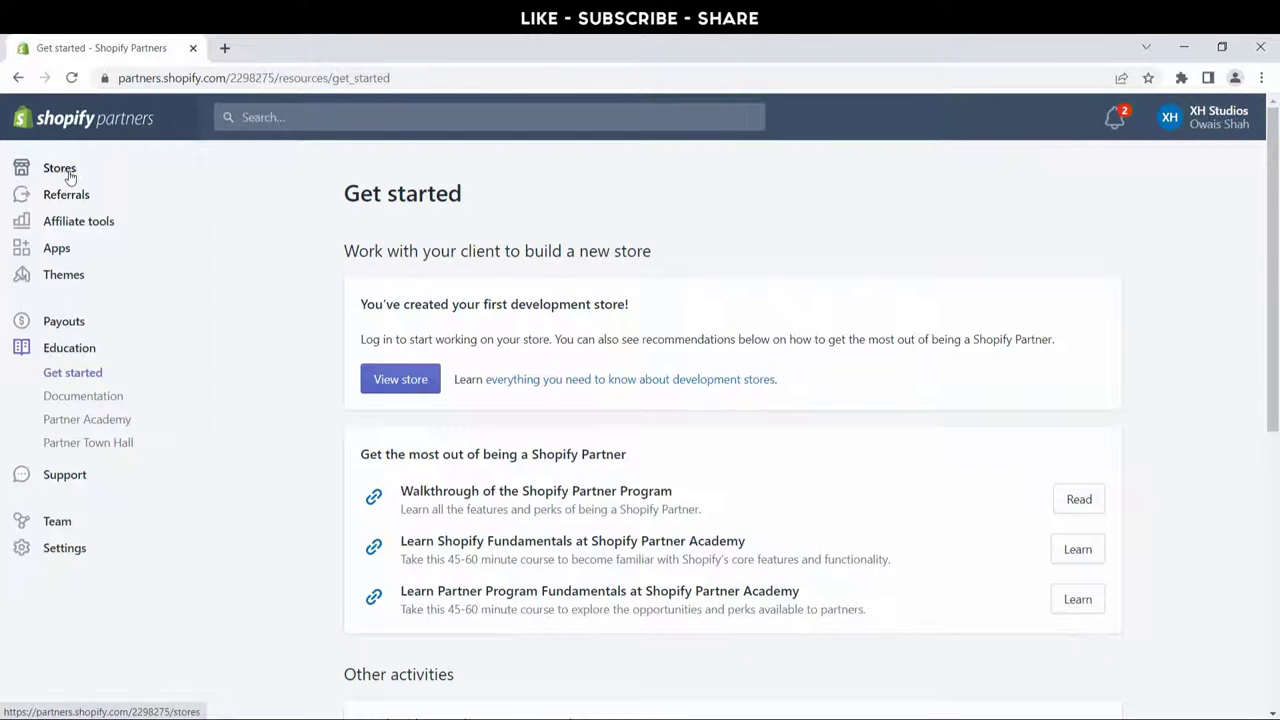
pyautogui.click(57, 175)
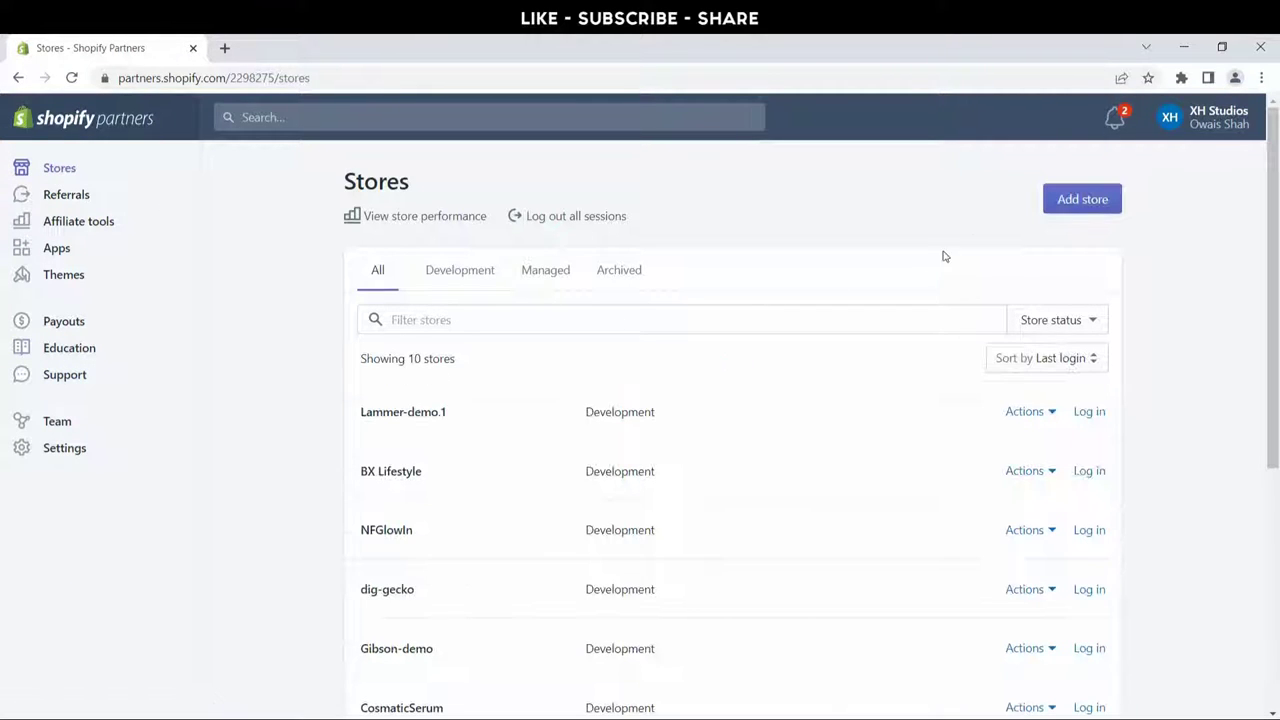
pyautogui.click(1084, 203)
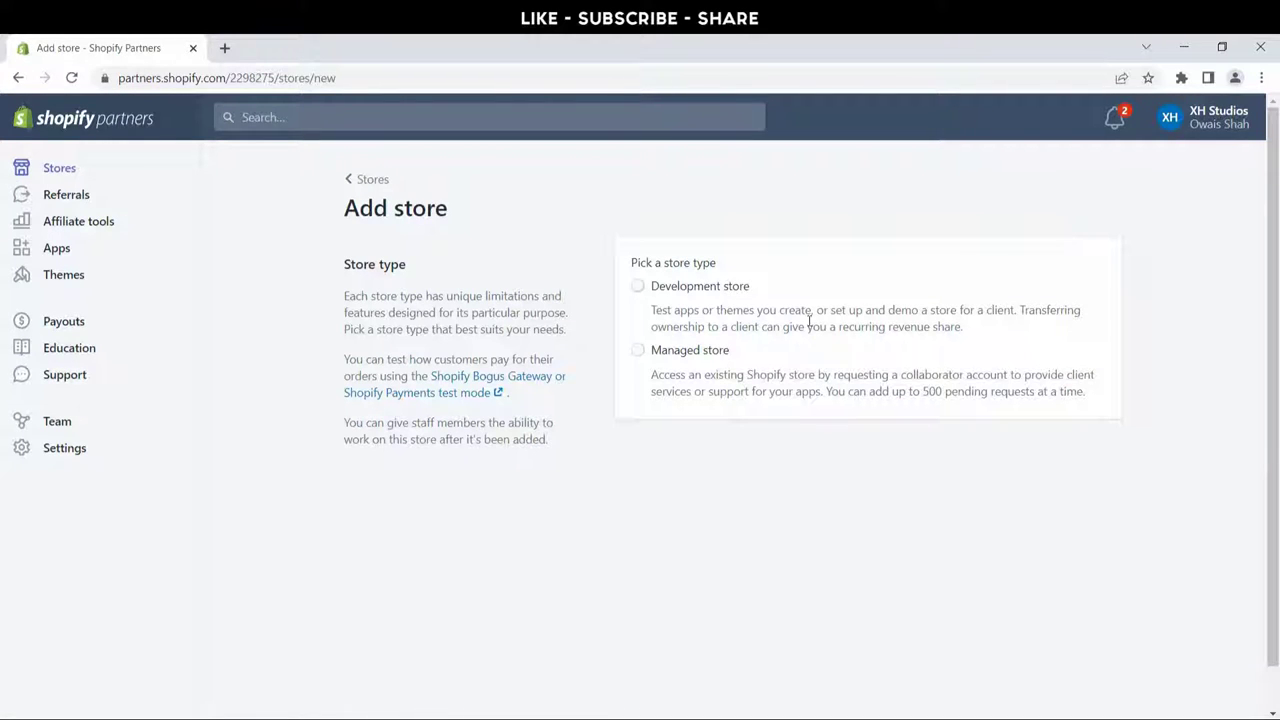
# Step: Choose a development store and name it Booster-demo.1
pyautogui.click(686, 292)
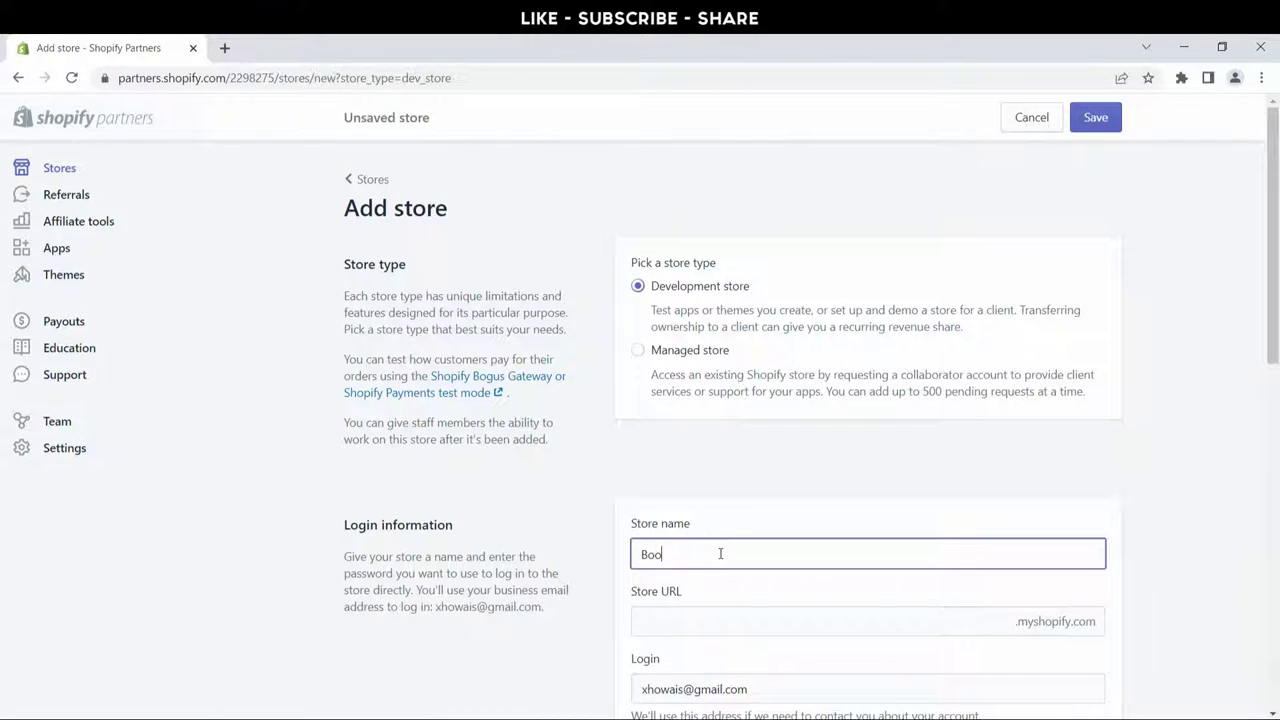
pyautogui.click(720, 553)
pyautogui.write('Booster-d')
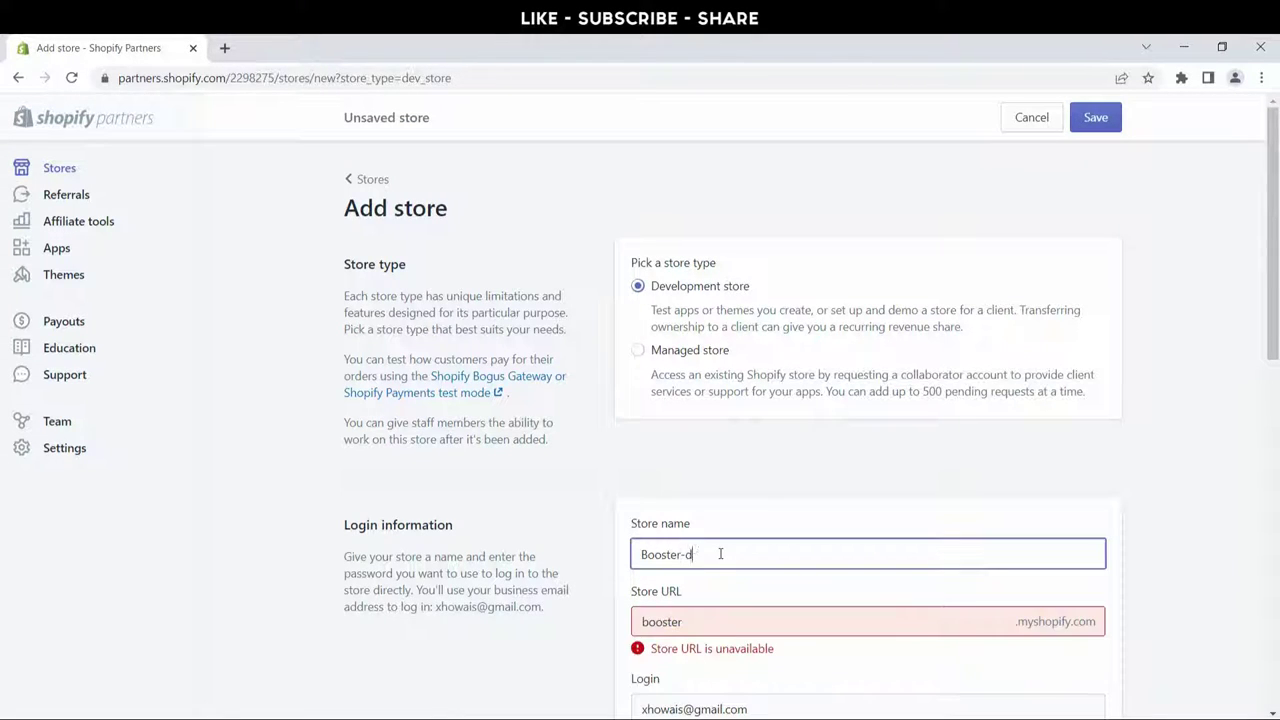
pyautogui.write('emo')
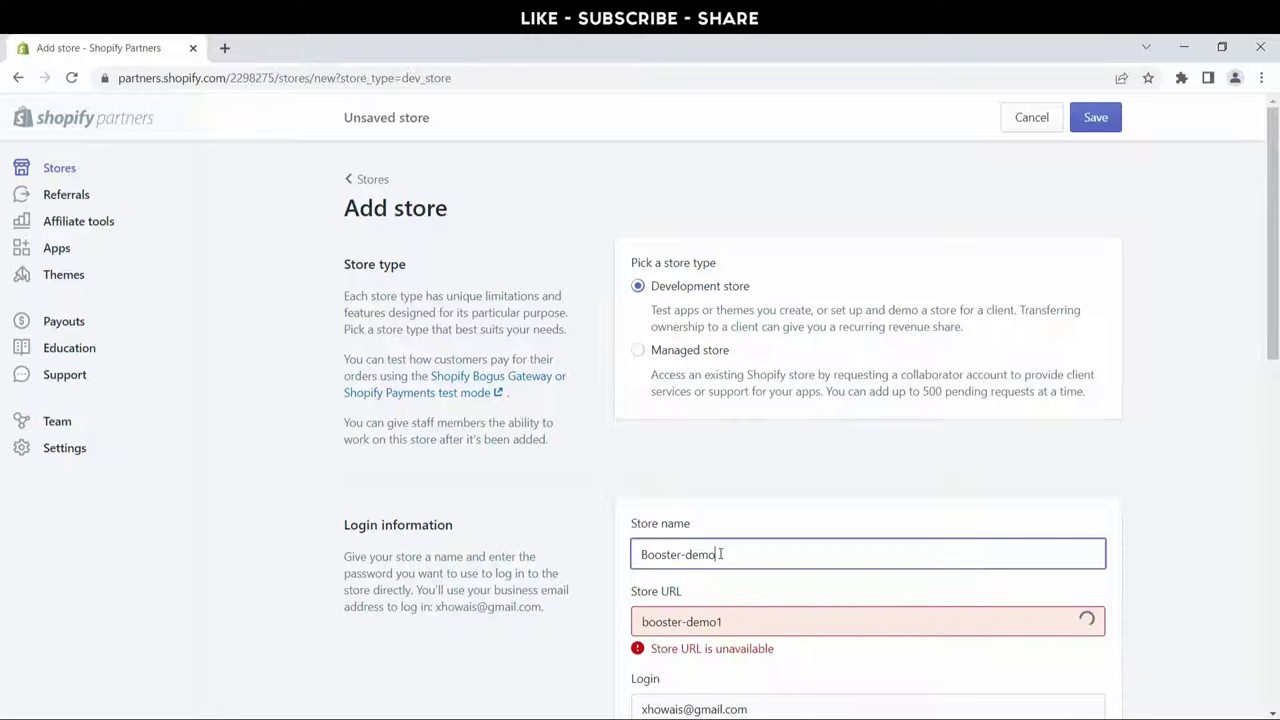
pyautogui.write('.1')
pyautogui.scroll(-3, 709, 580)
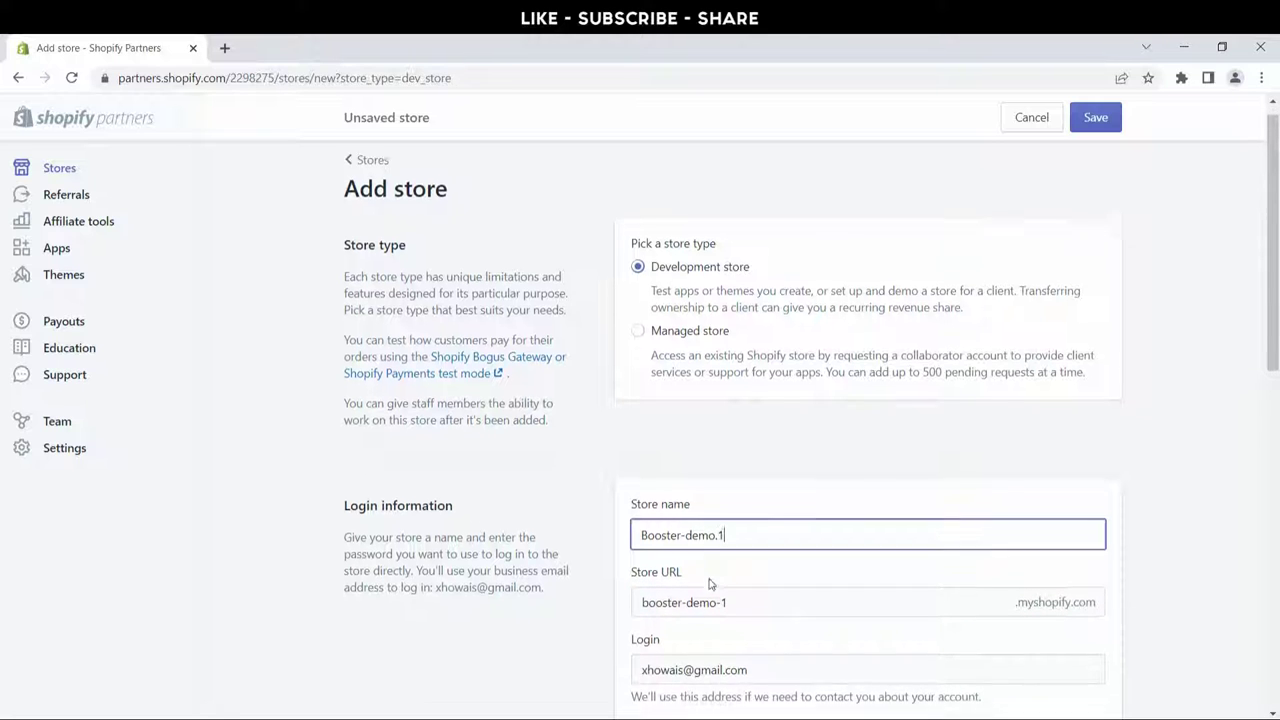
# Step: Enter and confirm the store password, mark it as built for a client, and save
pyautogui.click(710, 445)
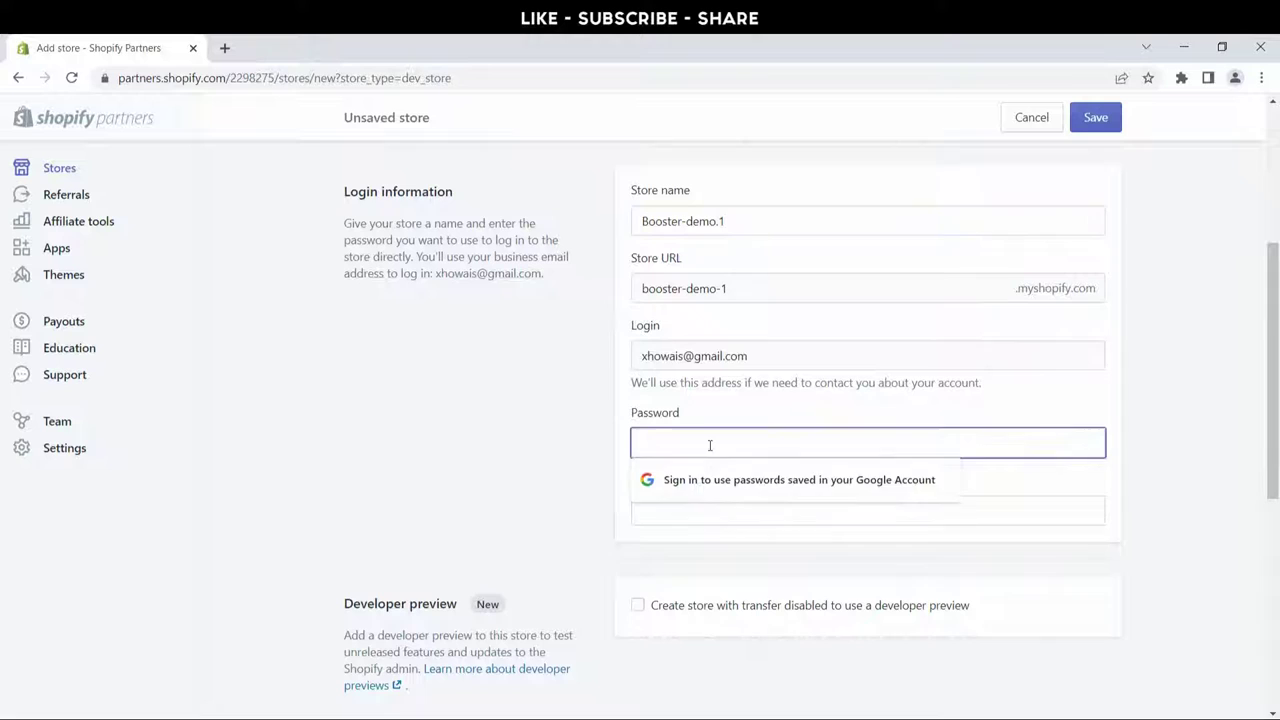
pyautogui.write('12')
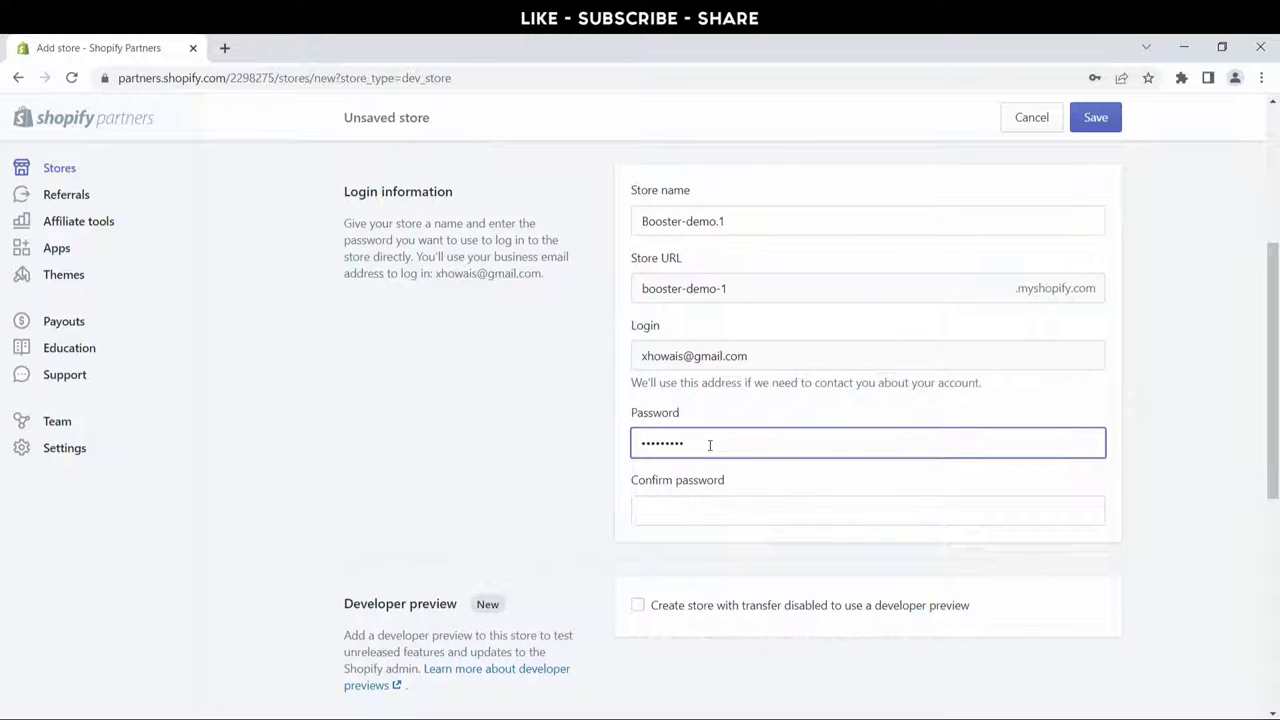
pyautogui.click(701, 502)
pyautogui.write('1')
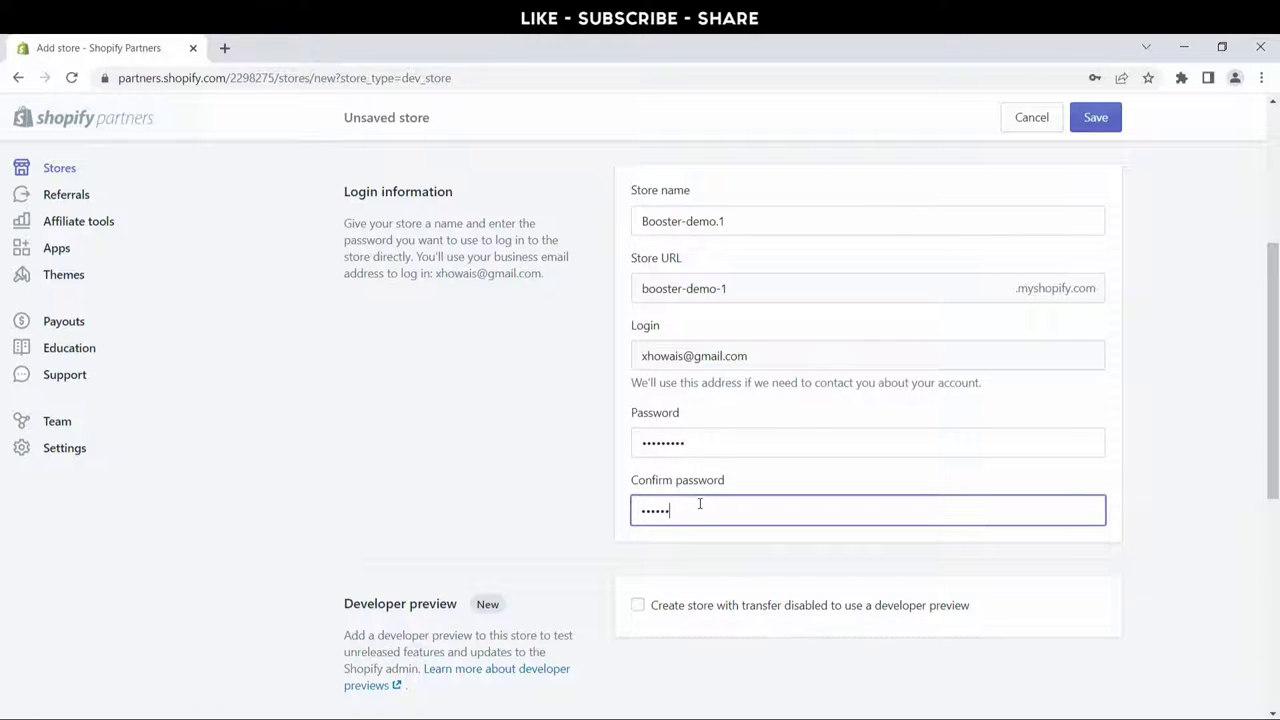
pyautogui.scroll(-5, 700, 504)
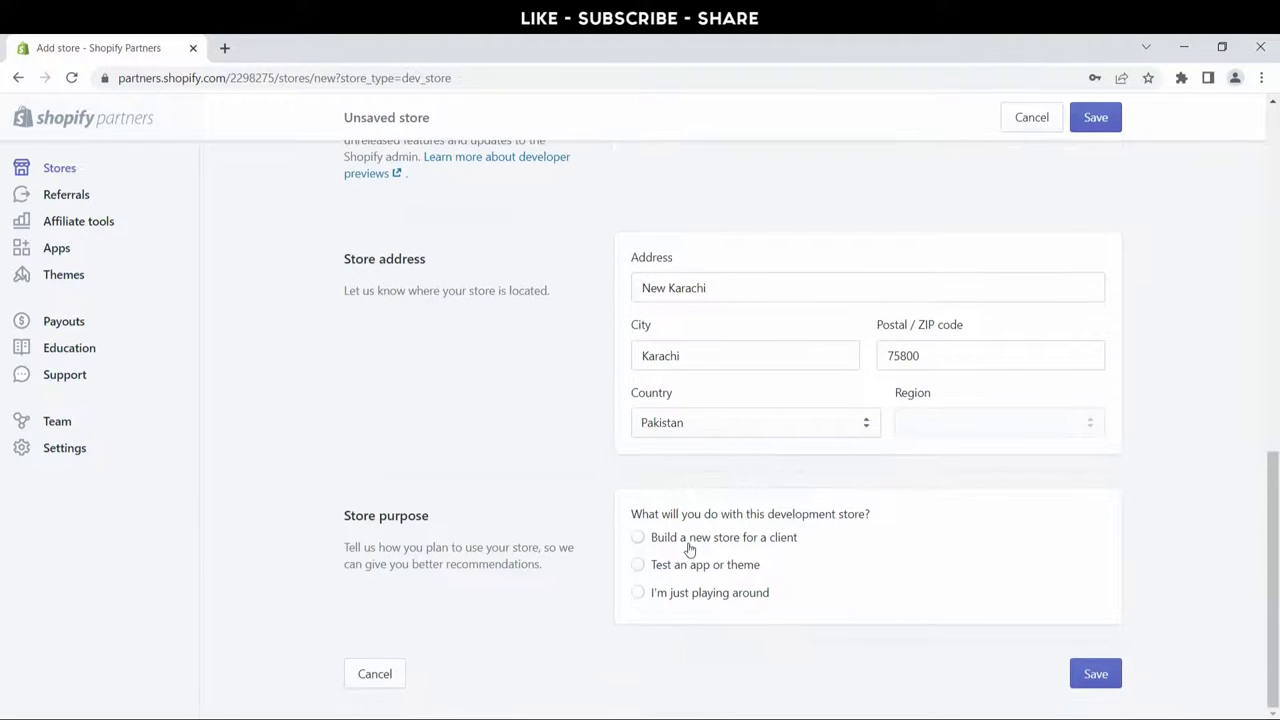
pyautogui.click(692, 537)
pyautogui.click(1096, 674)
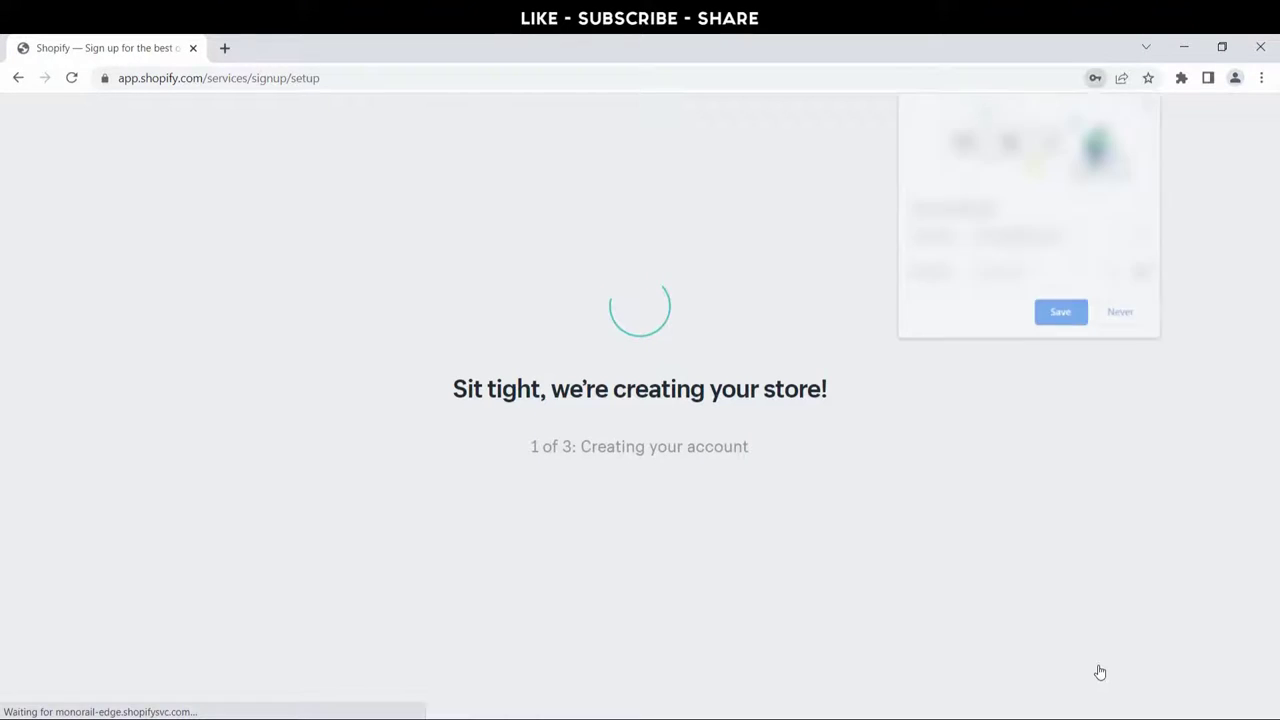
# Step: Decline the browser's password prompt and bring up the Online Store theme library listing Dawn
pyautogui.click(1116, 316)
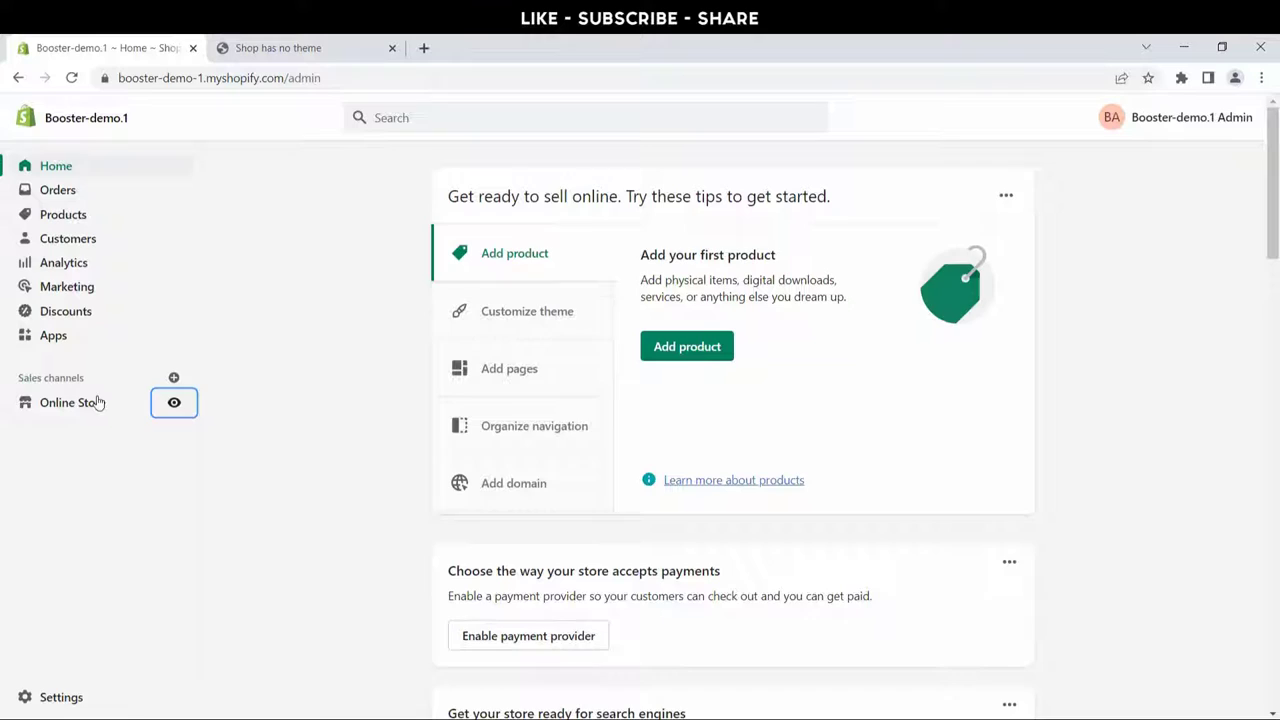
pyautogui.click(97, 403)
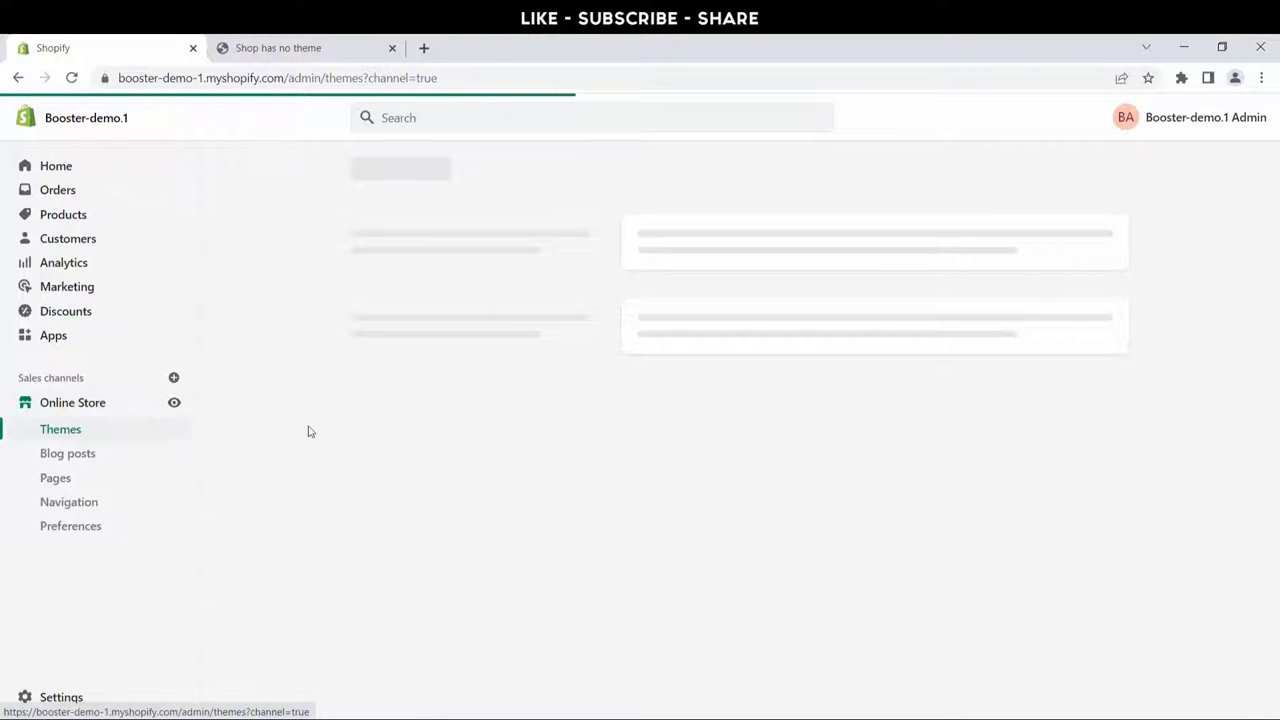
pyautogui.scroll(-3, 526, 449)
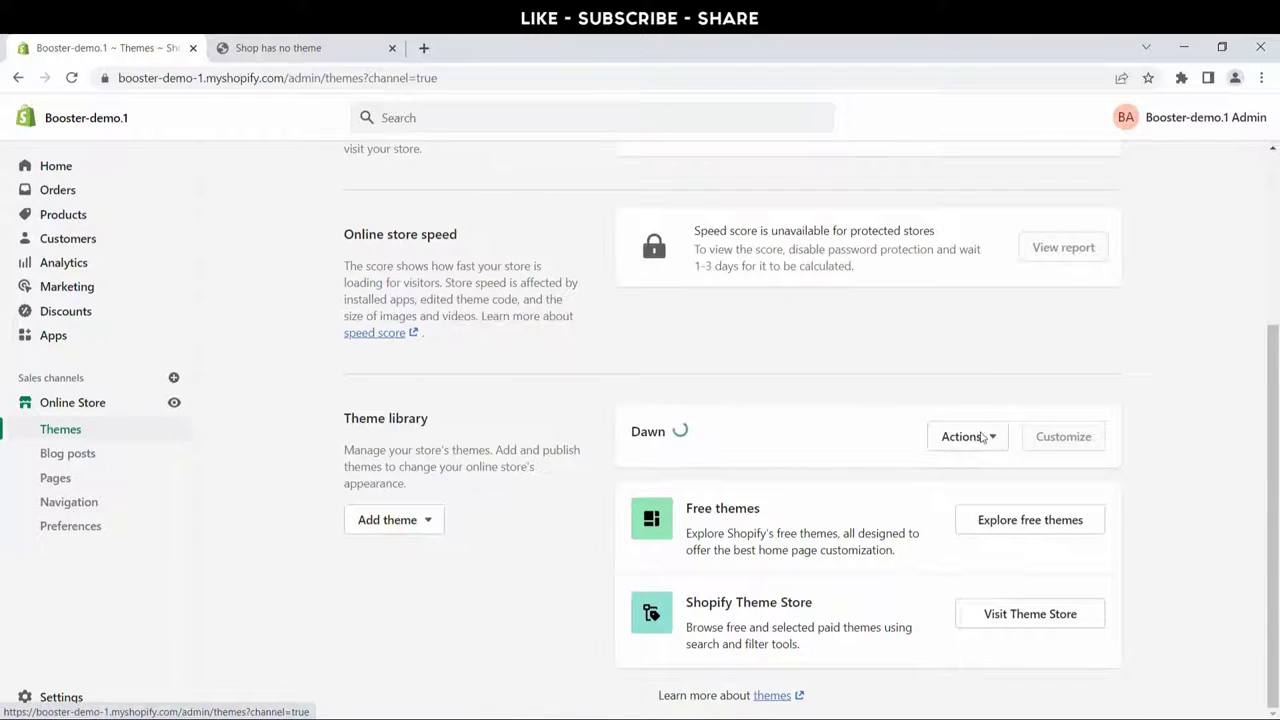
# Step: Upload the Booster 2.2.1 zip file as a new theme
pyautogui.click(397, 522)
pyautogui.click(400, 563)
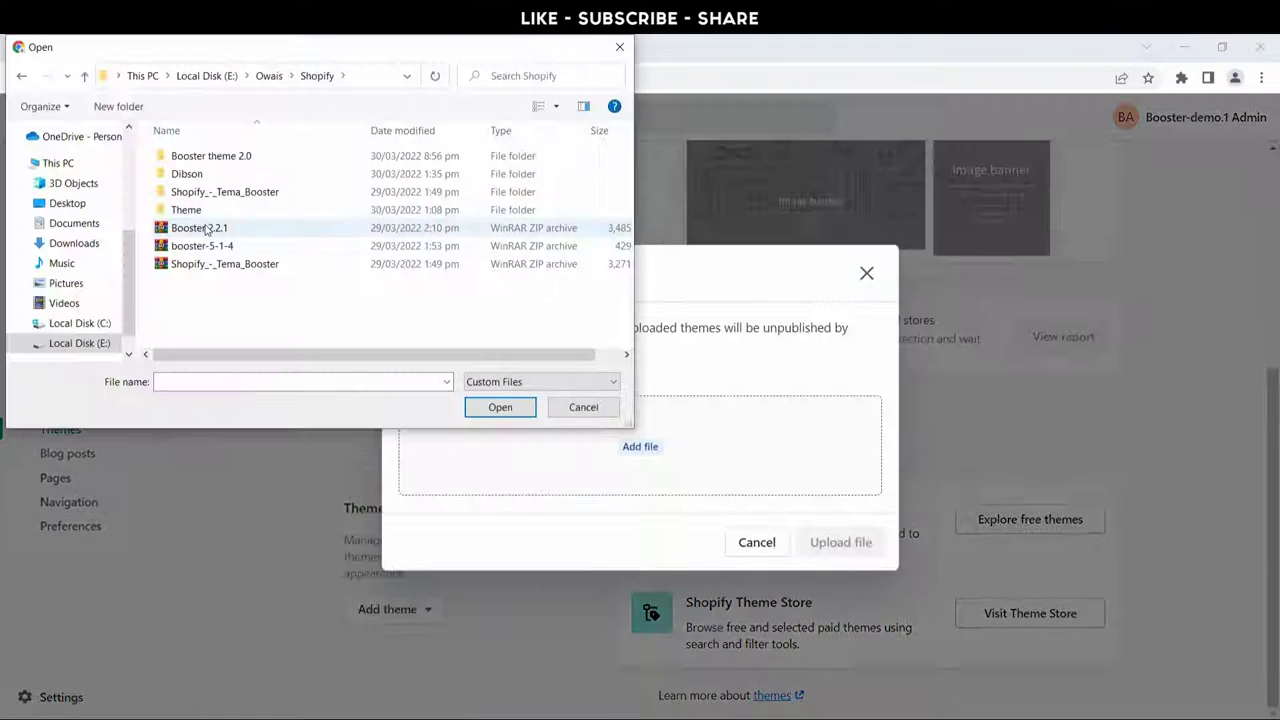
pyautogui.click(205, 229)
pyautogui.click(491, 406)
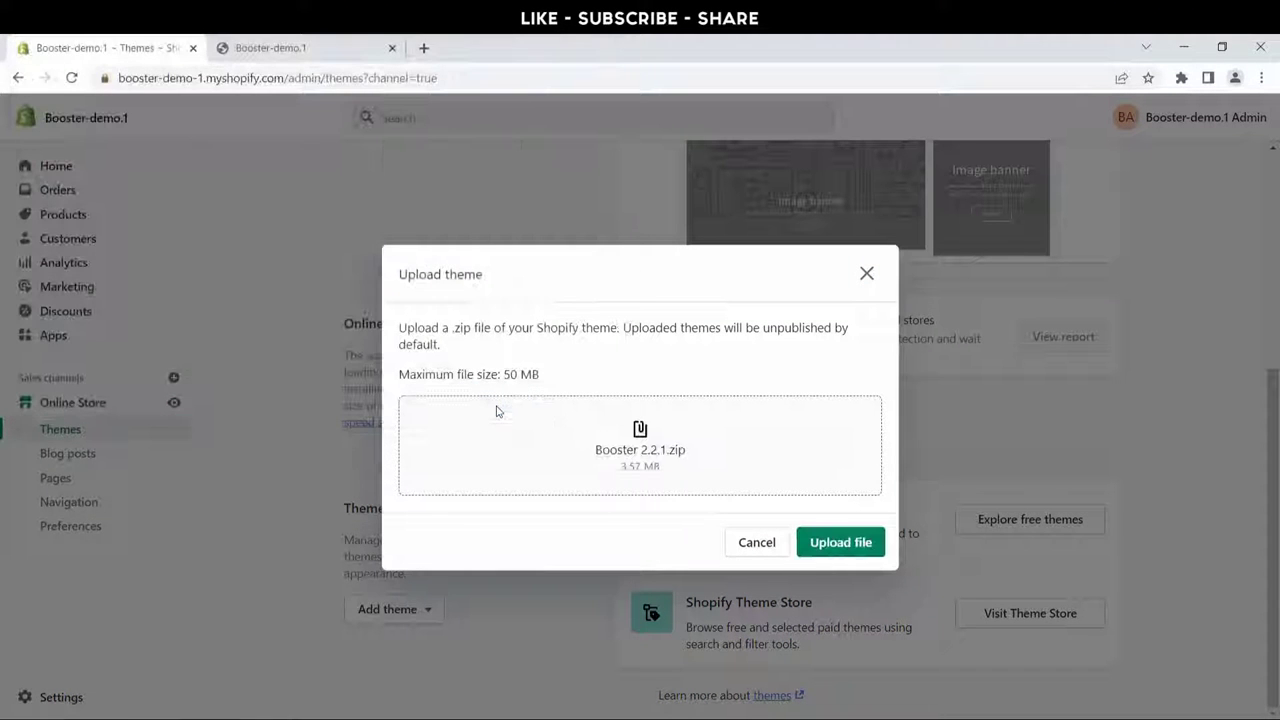
pyautogui.click(860, 544)
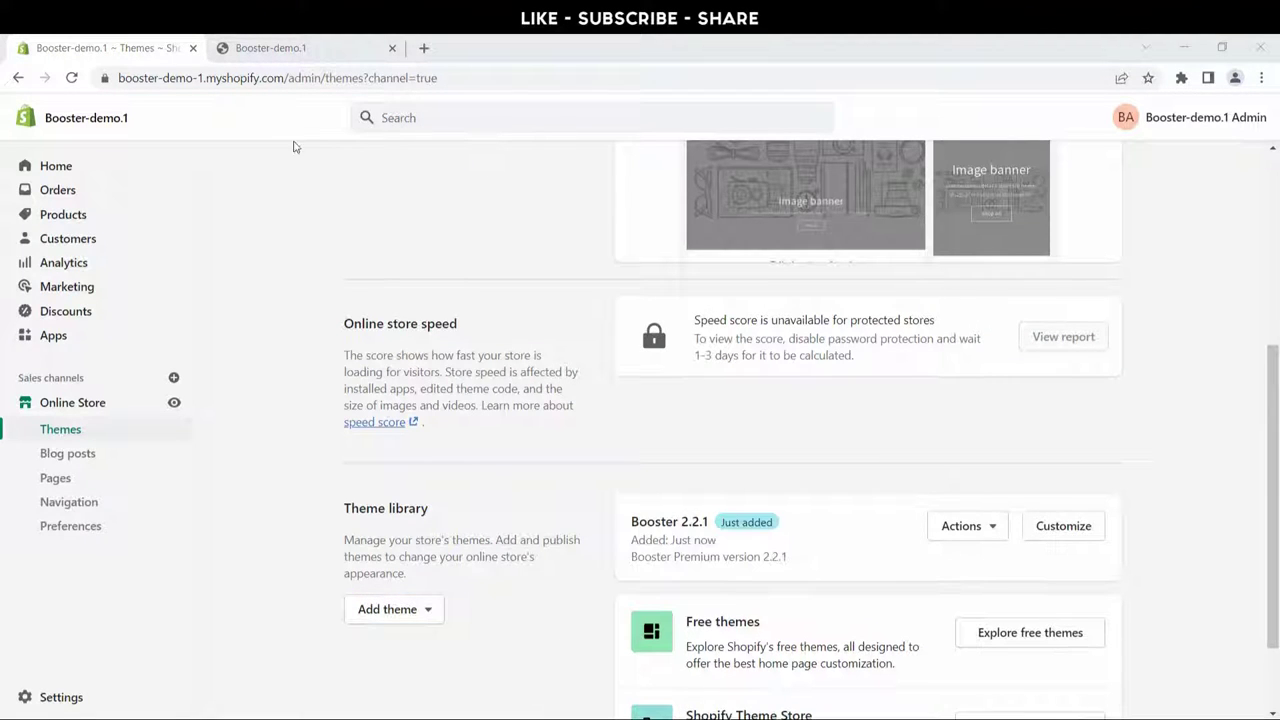
# Step: Publish Booster 2.2.1 as the current theme in place of Dawn
pyautogui.click(997, 528)
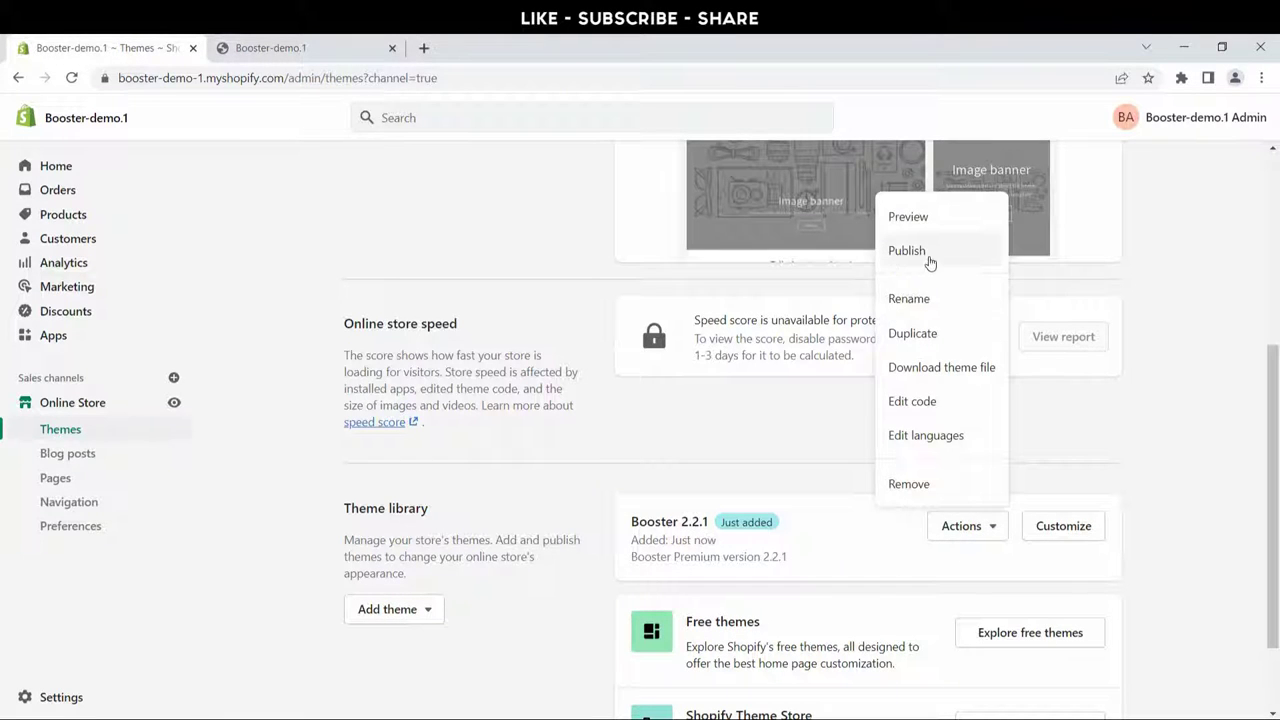
pyautogui.click(930, 262)
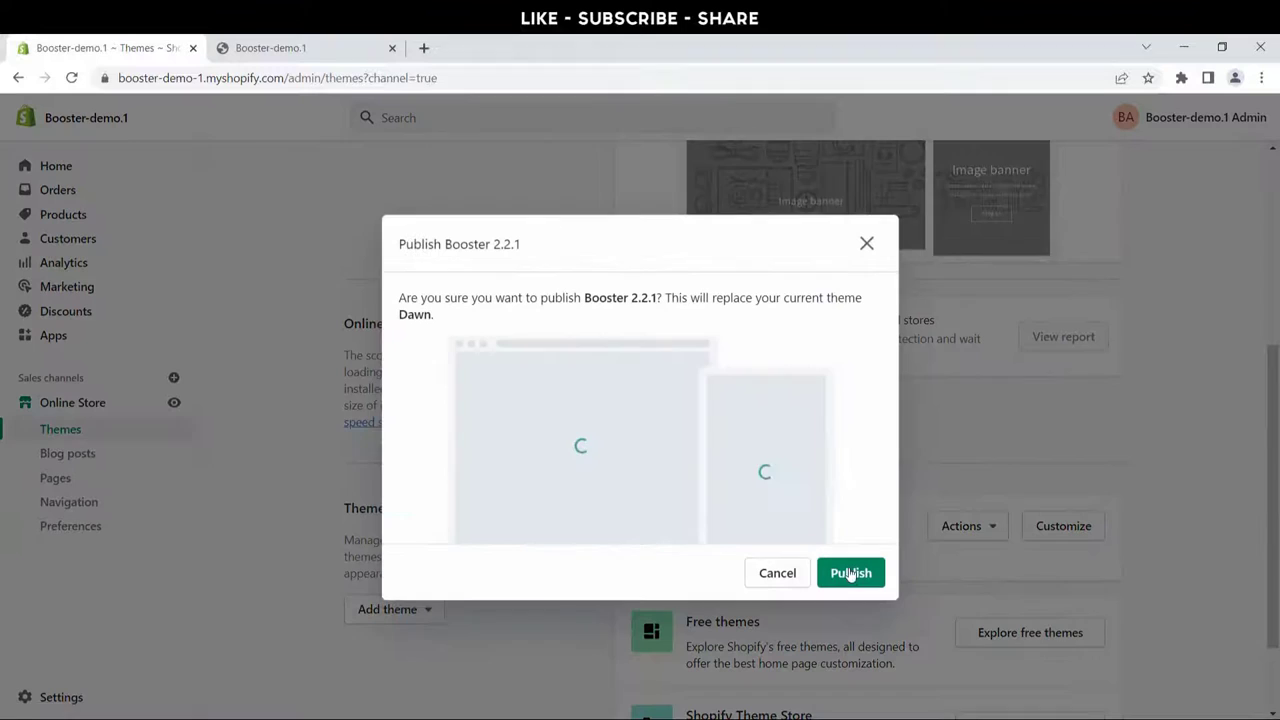
pyautogui.click(850, 573)
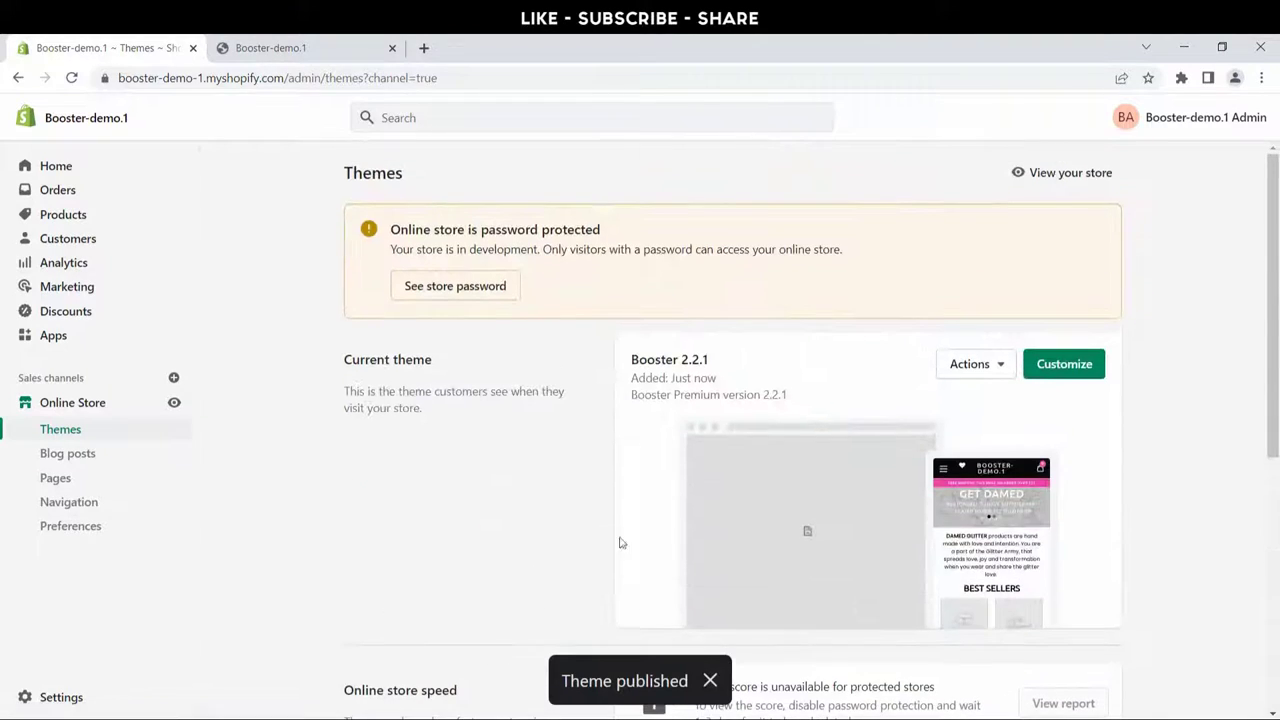
# Step: View the Booster storefront in a new tab and dismiss its password-protection notice
pyautogui.click(172, 404)
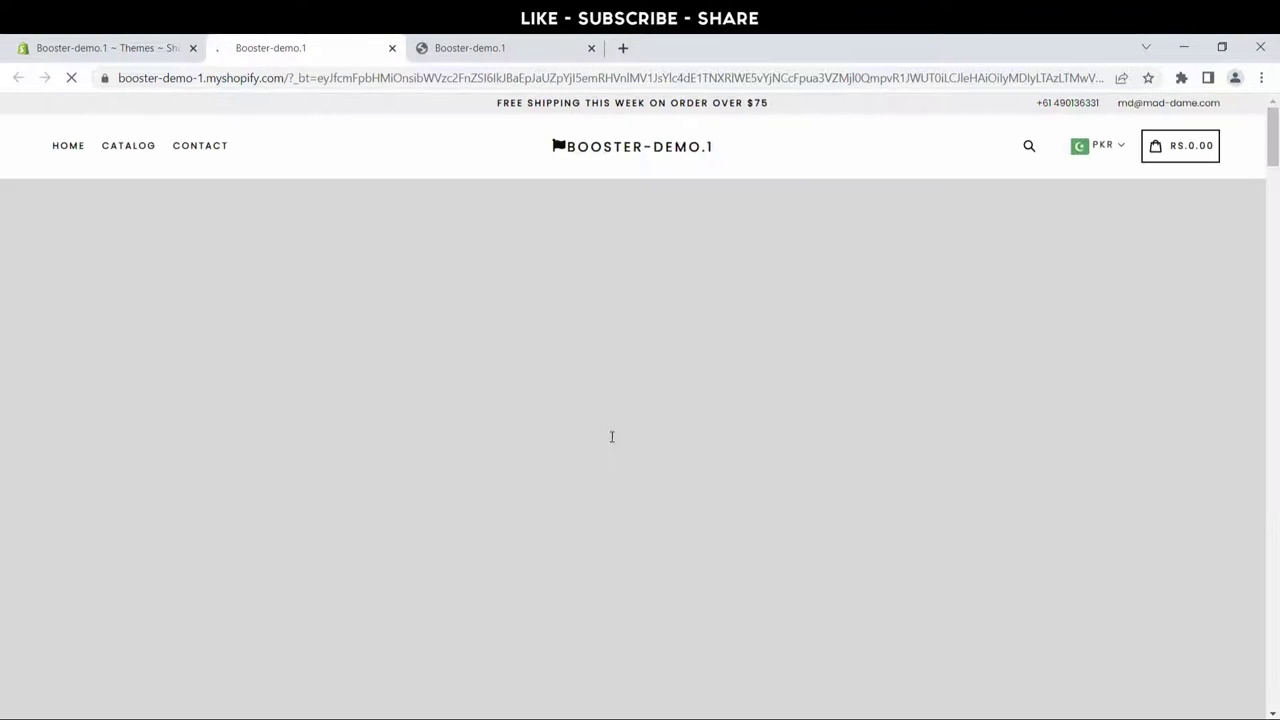
pyautogui.scroll(-10, 620, 440)
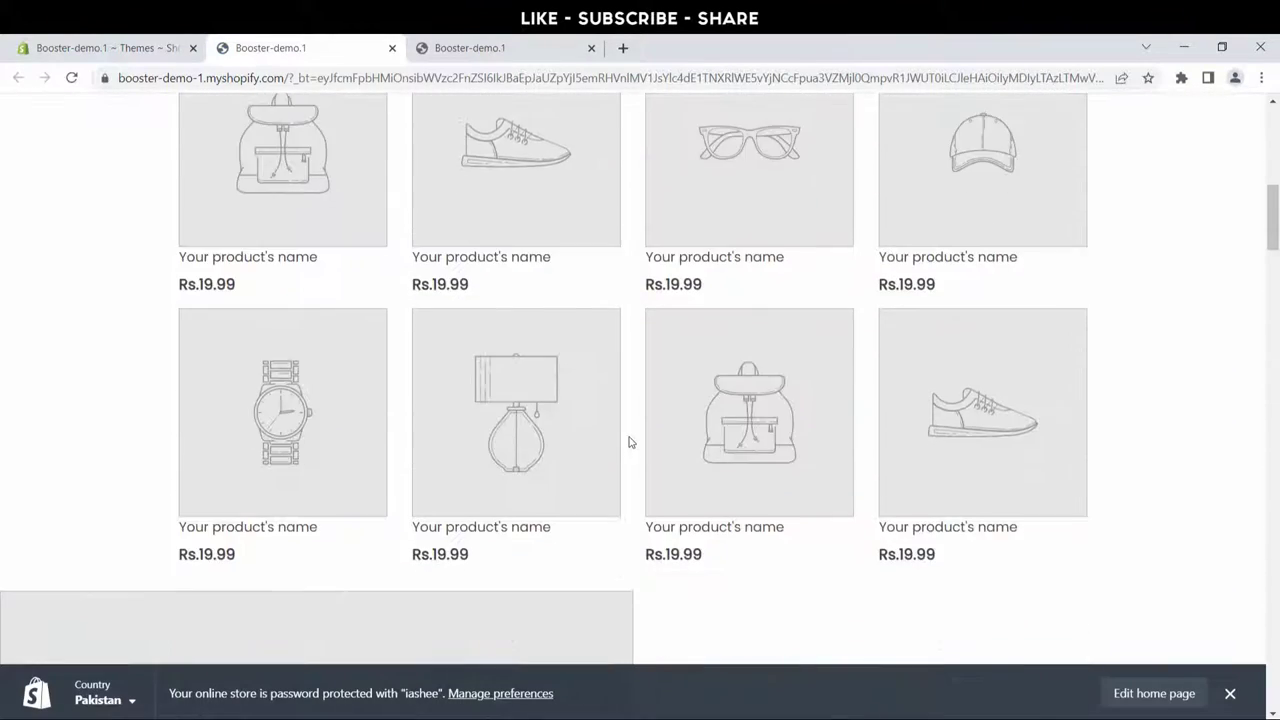
pyautogui.scroll(-15, 630, 442)
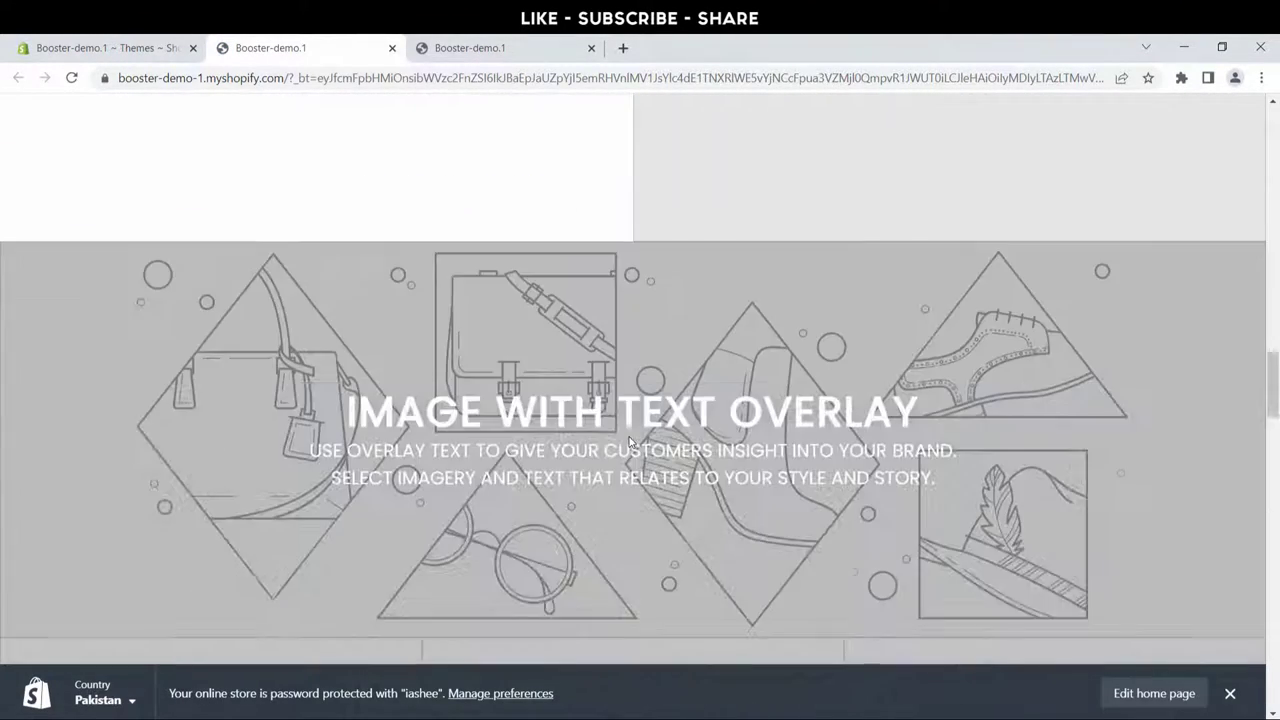
pyautogui.scroll(-20, 630, 442)
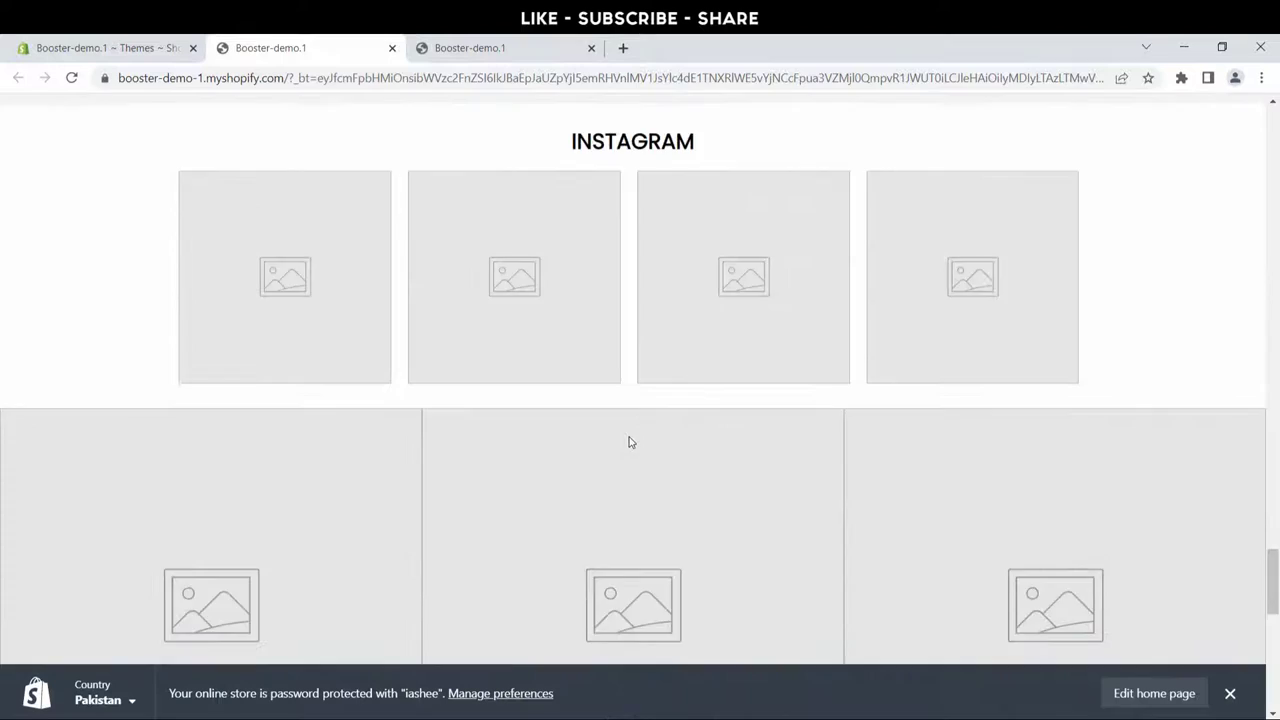
pyautogui.scroll(-10, 630, 442)
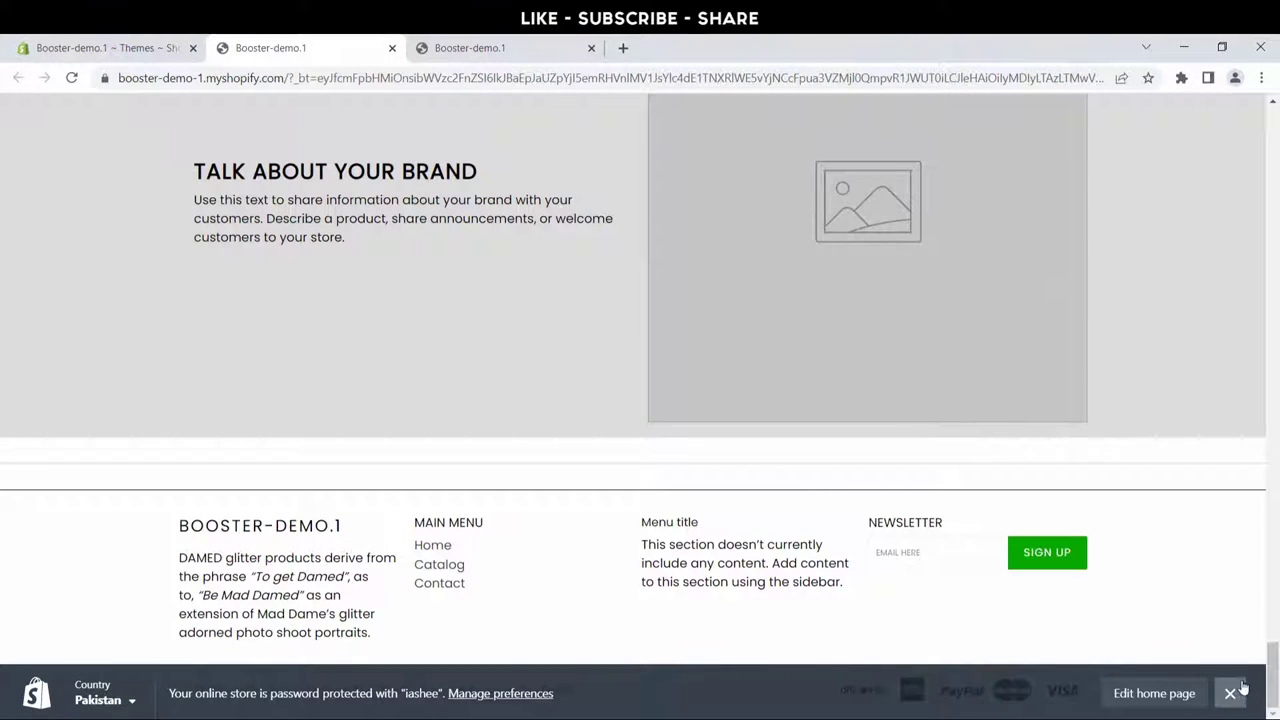
pyautogui.click(1232, 693)
pyautogui.scroll(20, 837, 626)
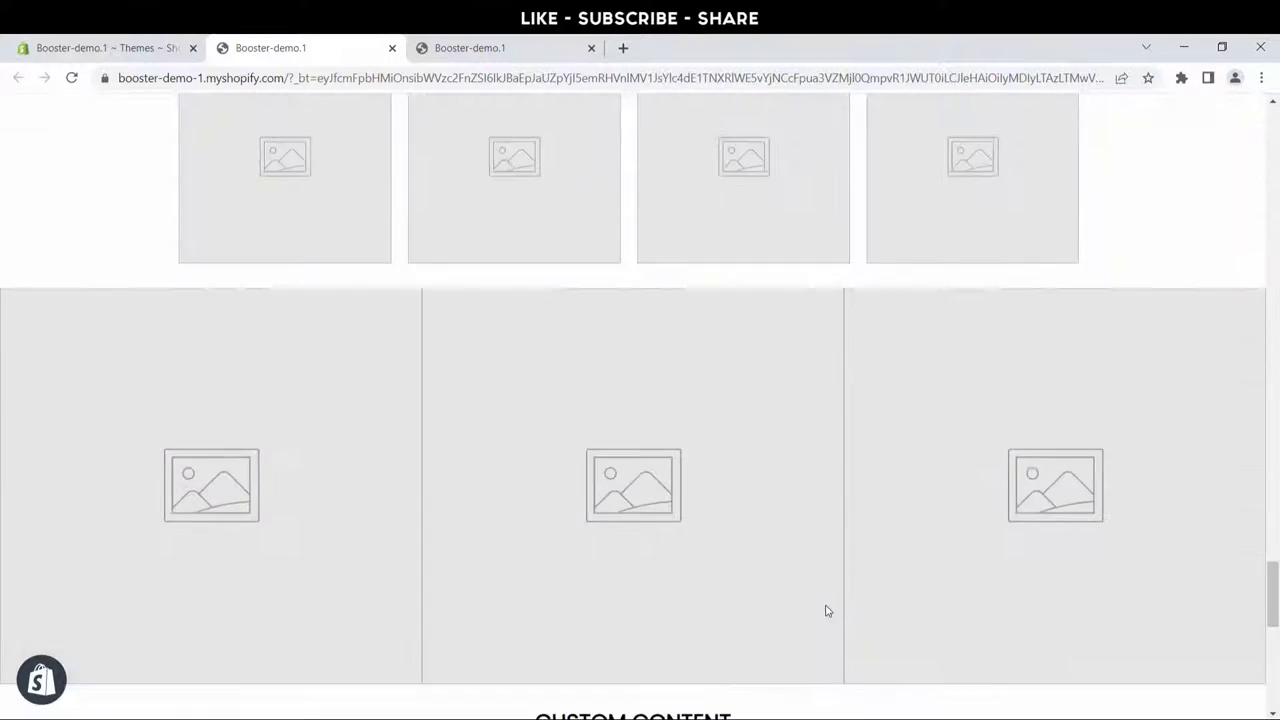
pyautogui.scroll(10, 704, 490)
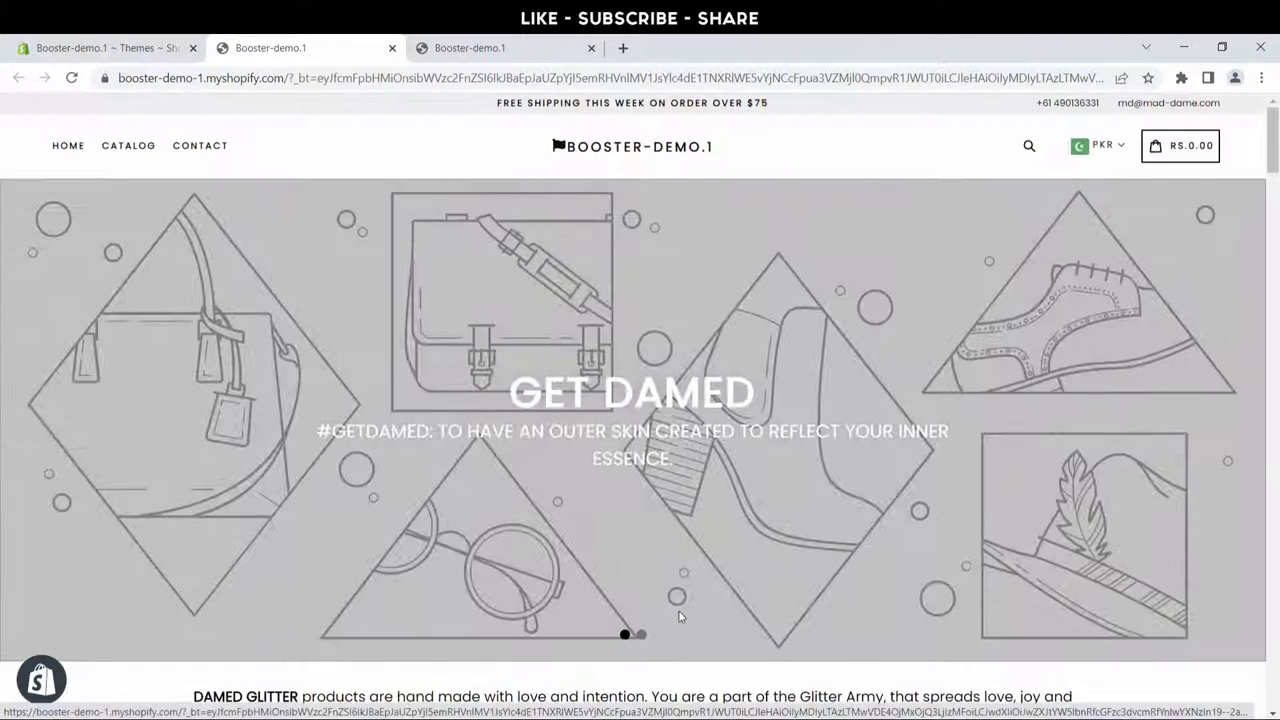
# Step: Go back to the store admin and open Settings > Files, showing the empty library
pyautogui.click(138, 57)
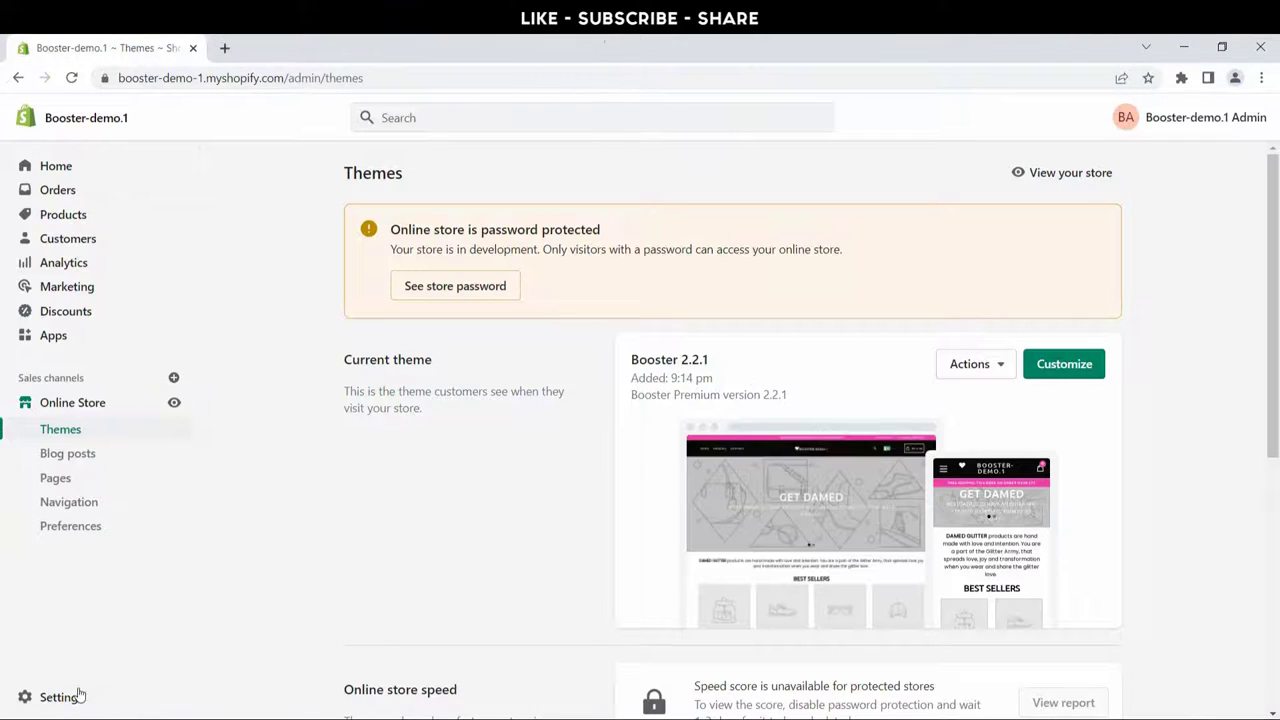
pyautogui.click(62, 697)
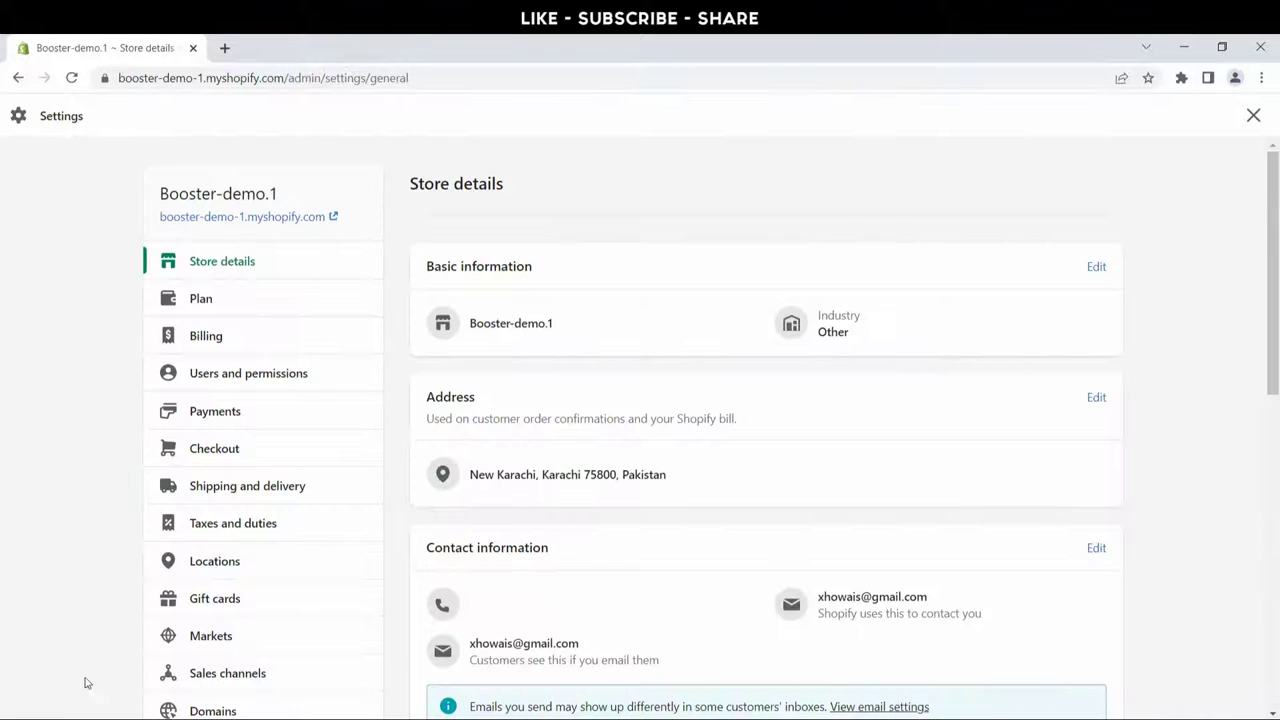
pyautogui.scroll(-3, 238, 494)
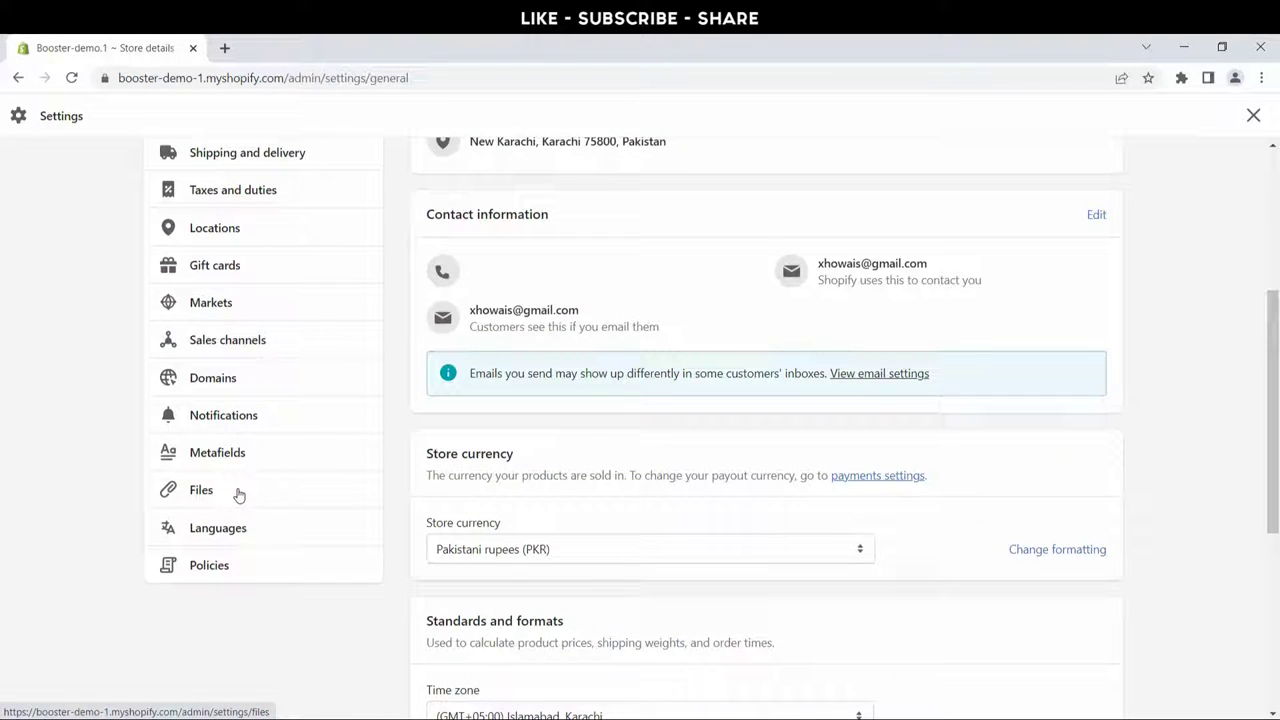
pyautogui.click(239, 494)
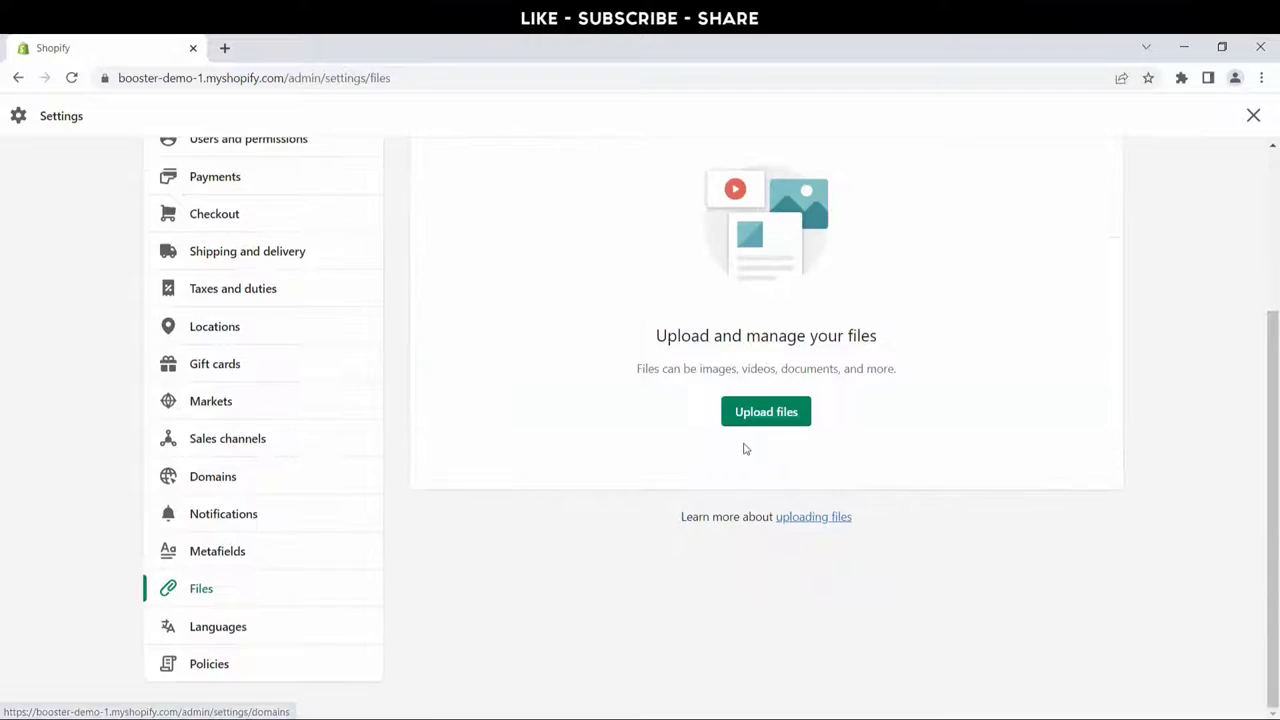
pyautogui.scroll(2, 746, 449)
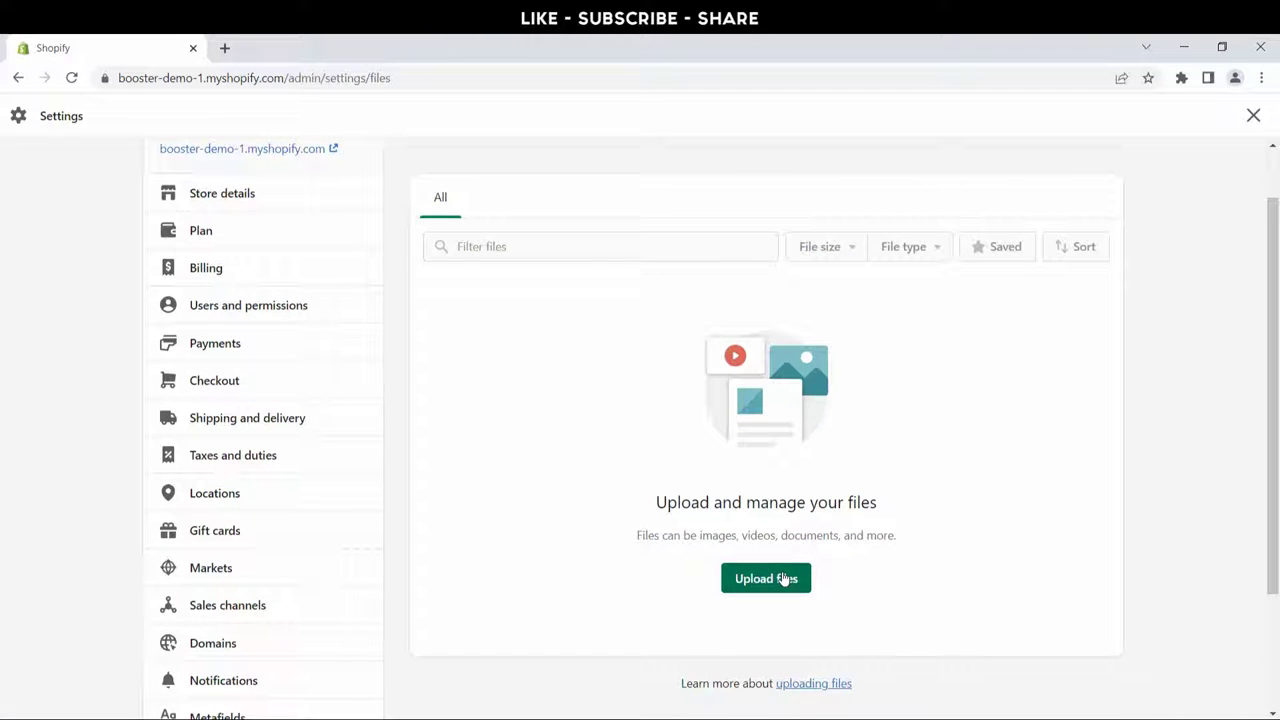
# Step: Upload the ezgif.com-gif-maker logo image from the Logo folder
pyautogui.click(785, 579)
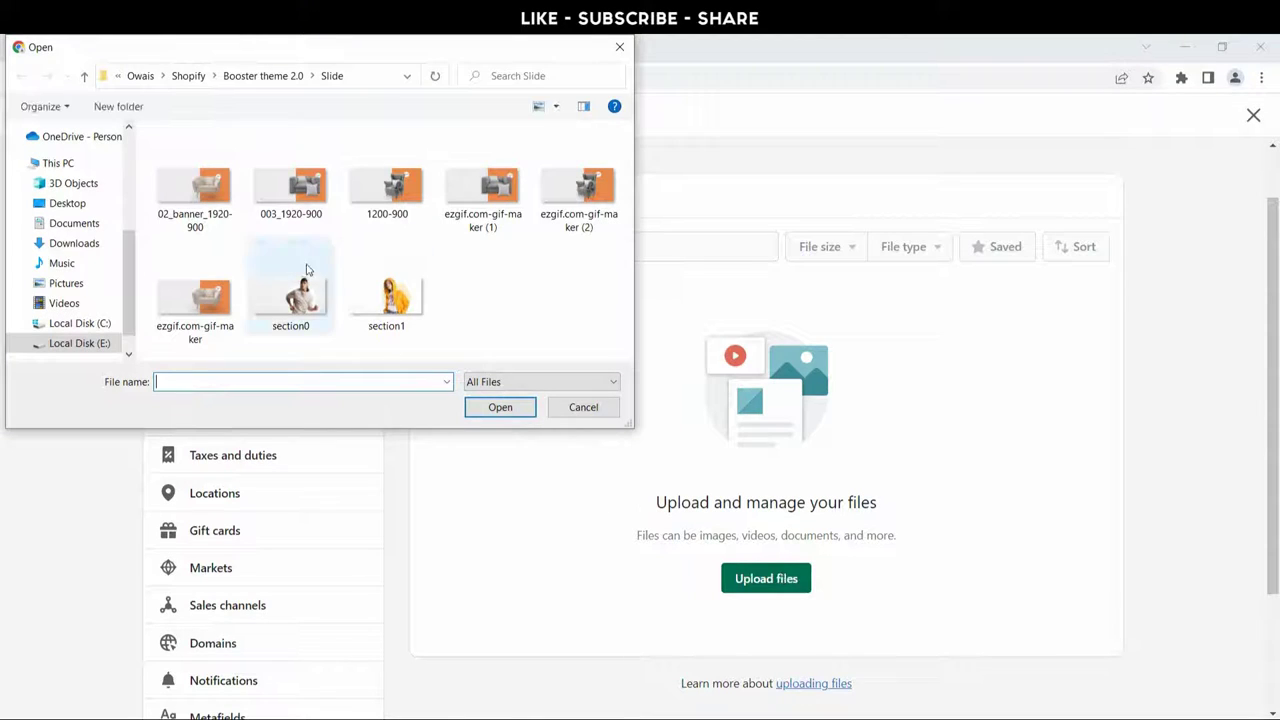
pyautogui.click(84, 76)
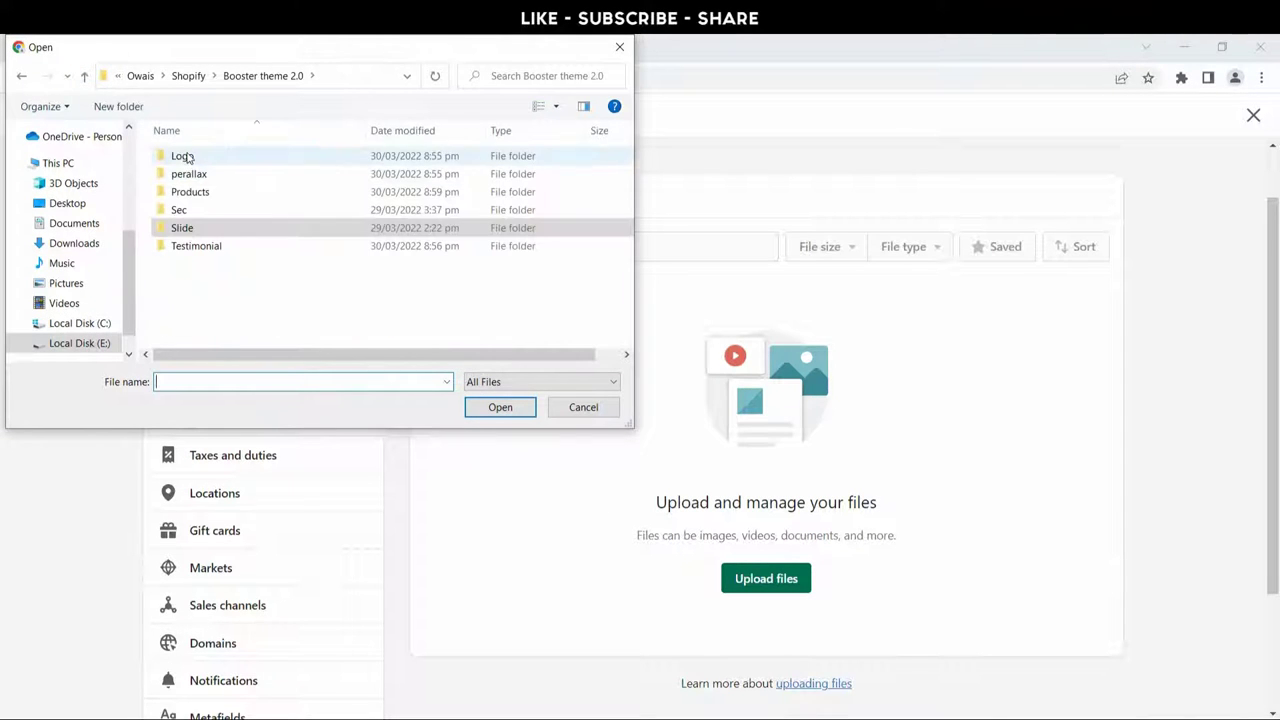
pyautogui.doubleClick(185, 156)
pyautogui.click(199, 197)
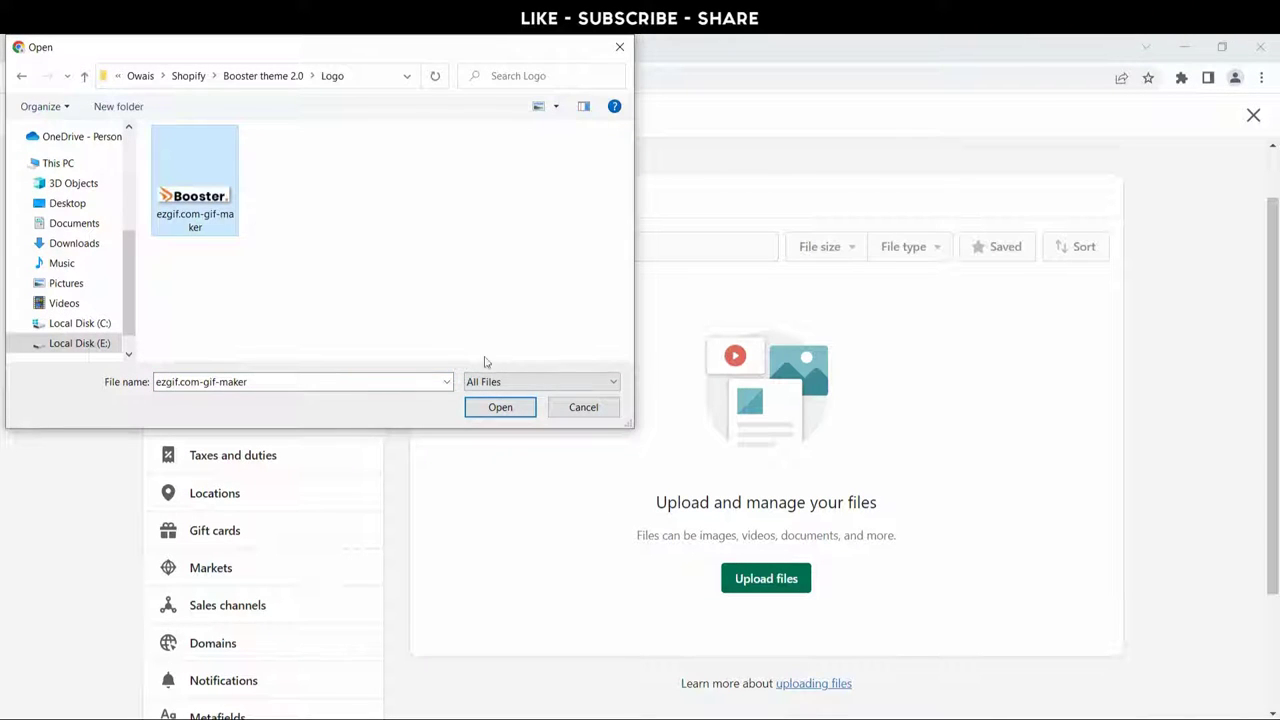
pyautogui.click(504, 410)
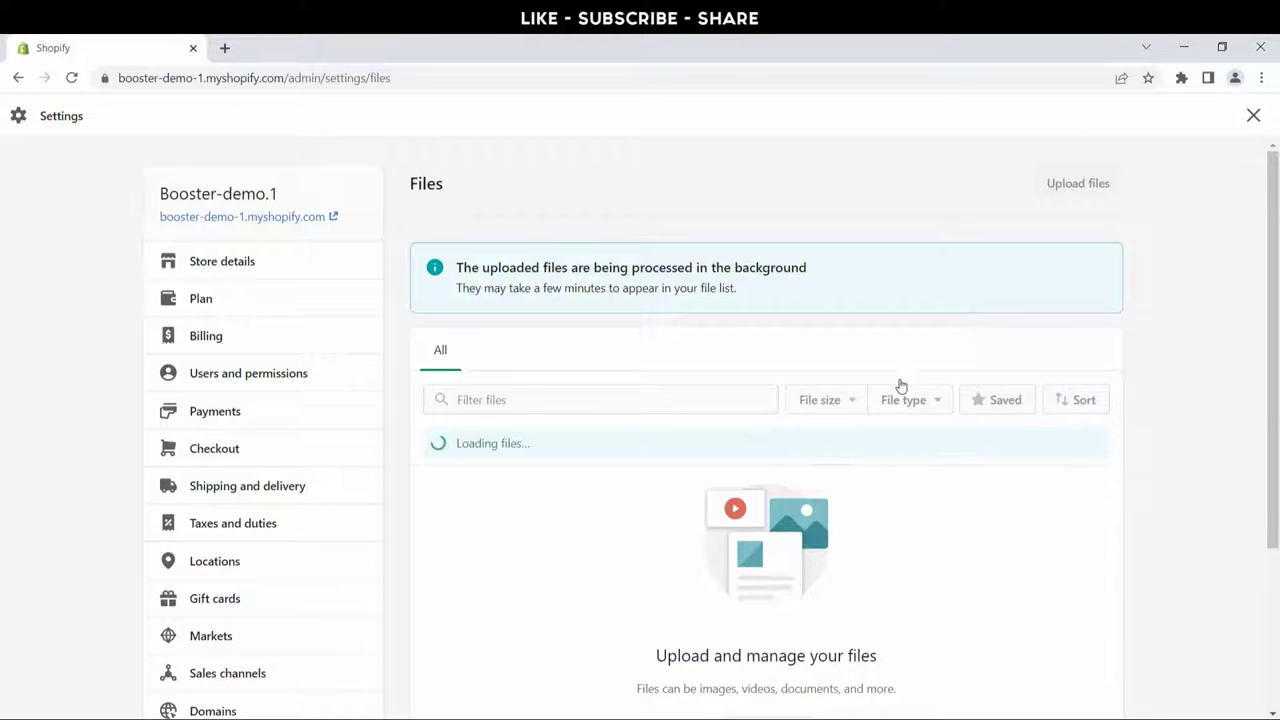
# Step: Upload section0 and section1 from the Slide folder
pyautogui.click(1068, 192)
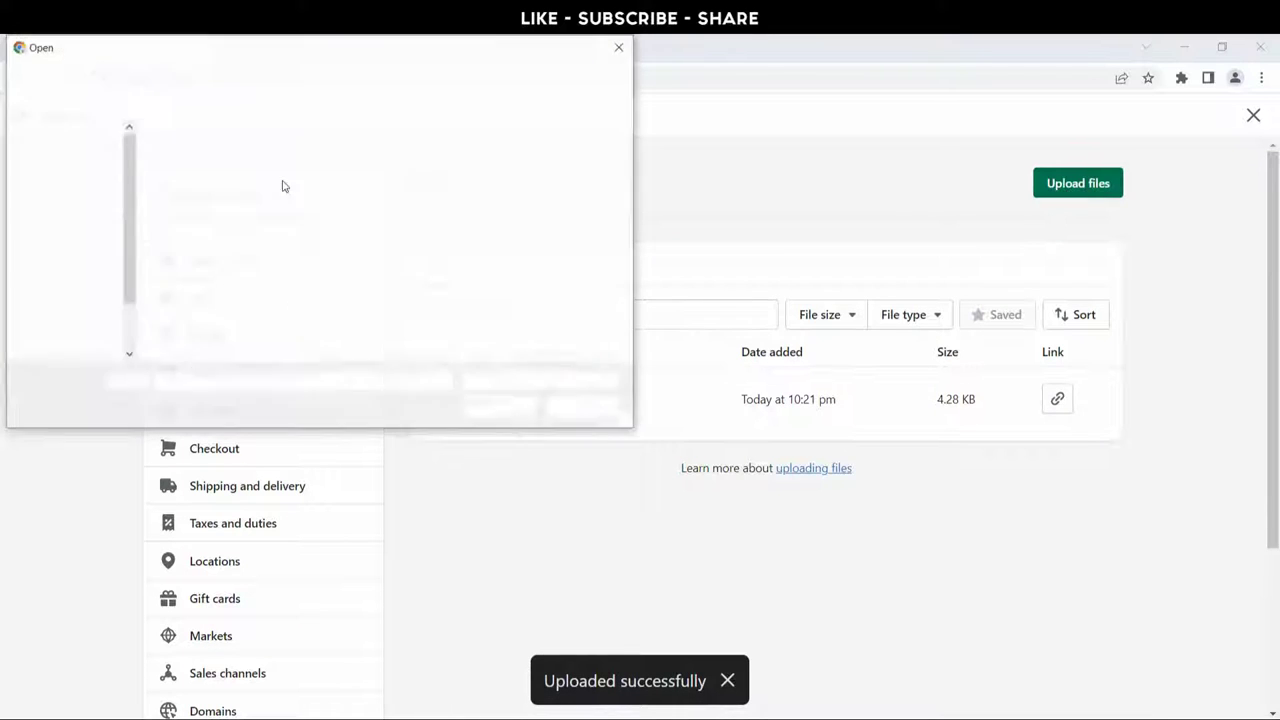
pyautogui.click(84, 76)
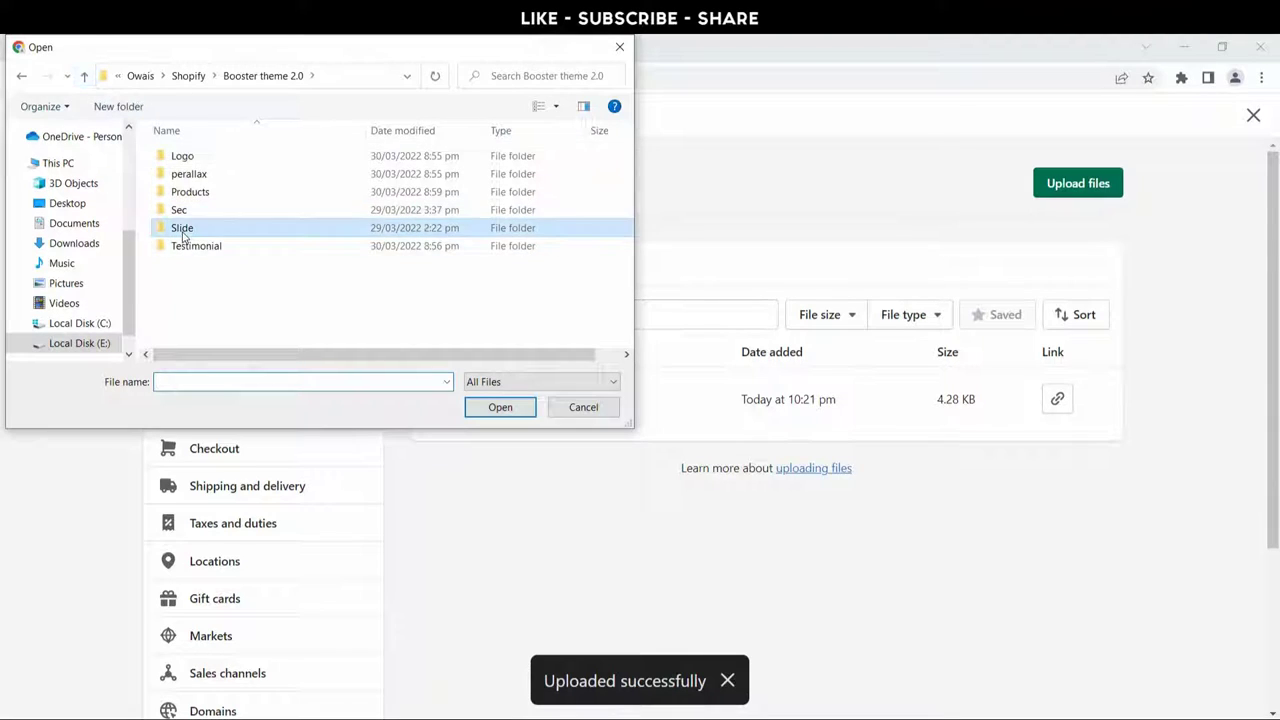
pyautogui.doubleClick(183, 228)
pyautogui.click(280, 300)
pyautogui.keyDown('ctrl'); pyautogui.click(392, 300); pyautogui.keyUp('ctrl')
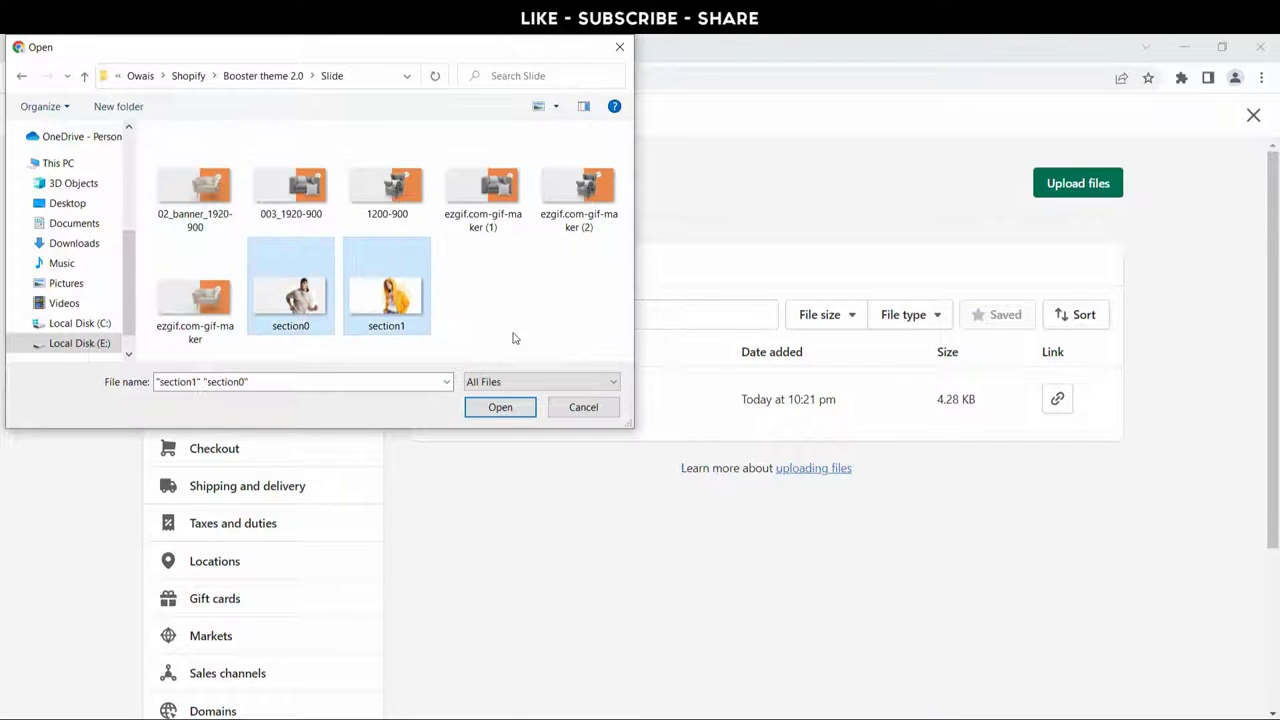
pyautogui.click(487, 410)
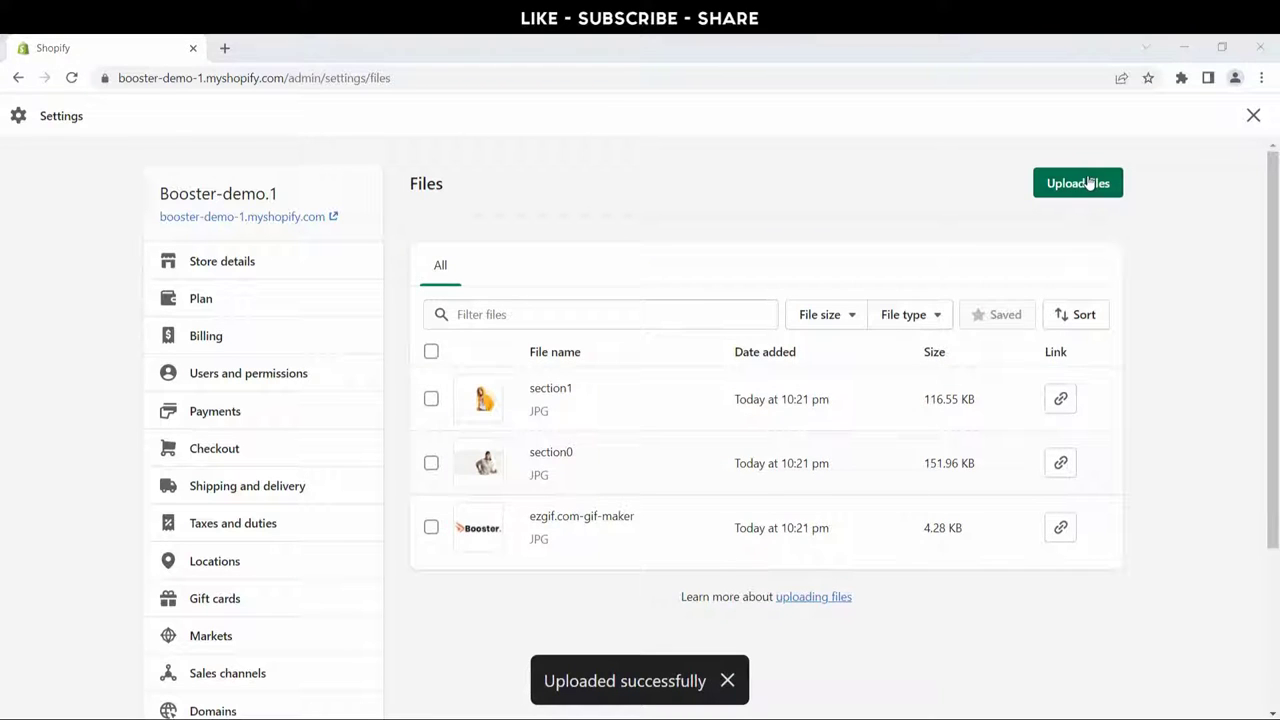
# Step: Upload five Sec-folder images: slider2-mooboo3, LestrangeHoodie, 6-510x600, 10-10-510x600 and 11-510x600
pyautogui.click(1089, 183)
pyautogui.click(86, 77)
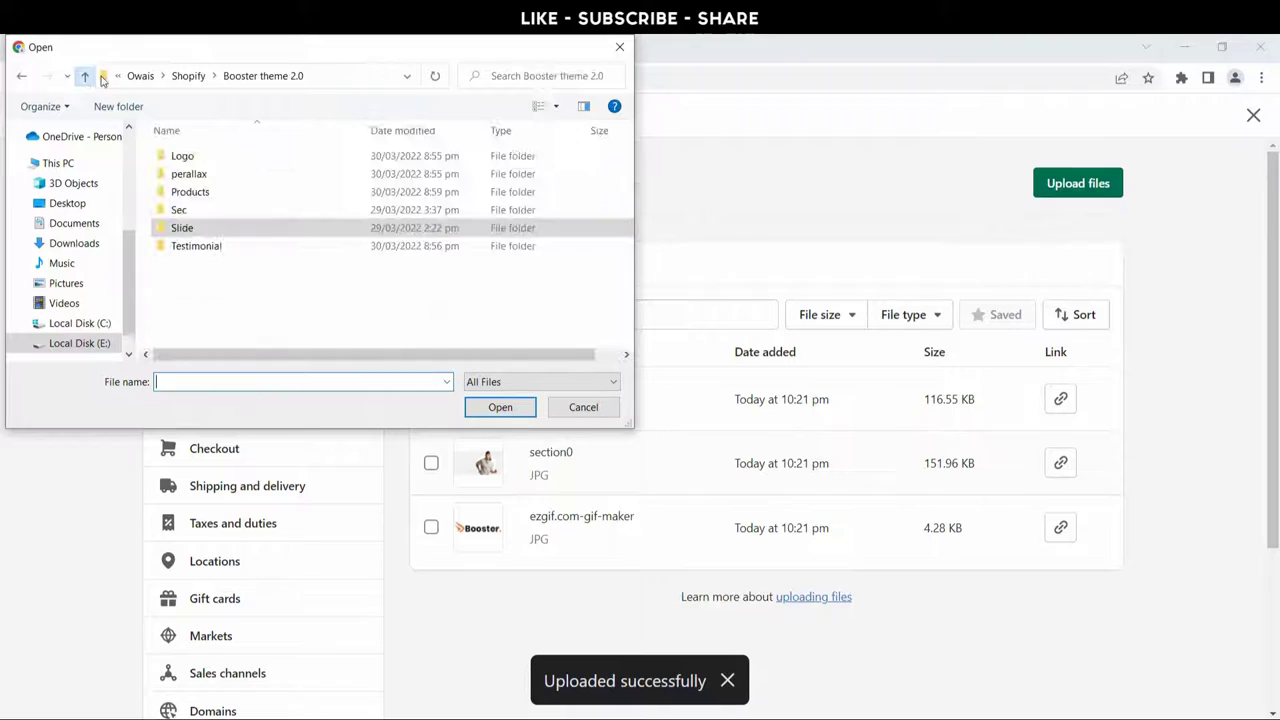
pyautogui.doubleClick(184, 210)
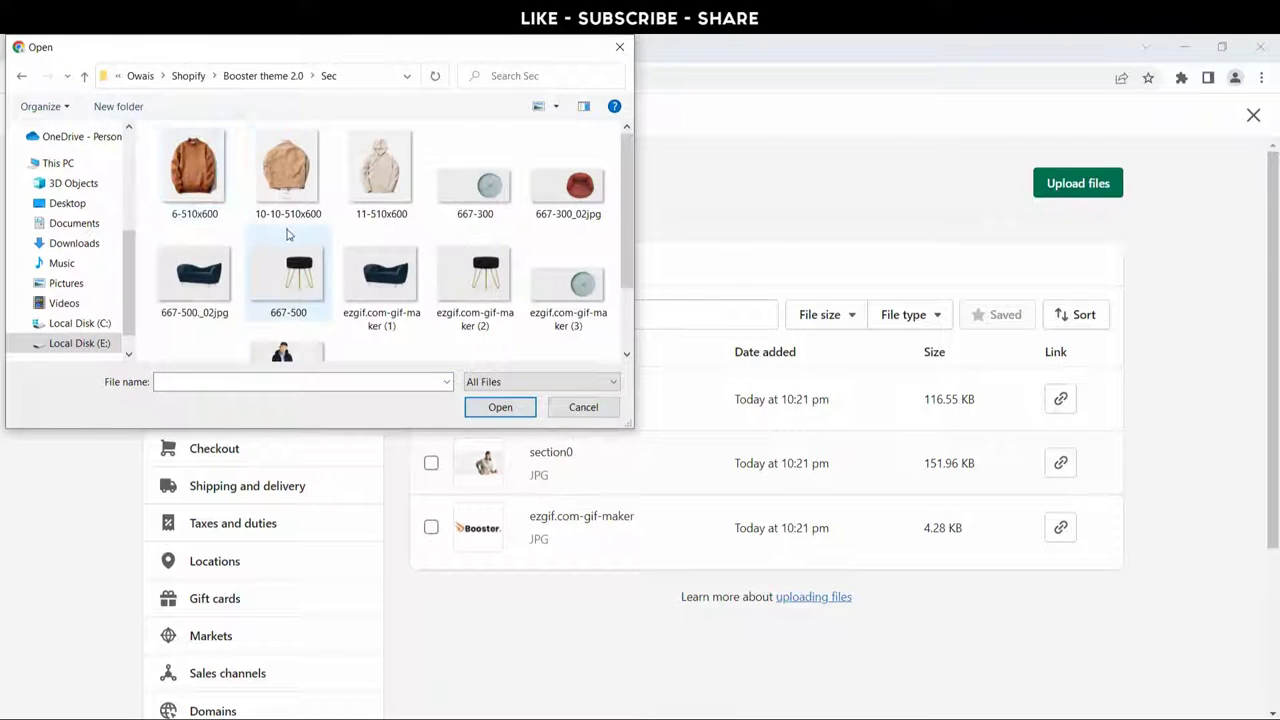
pyautogui.scroll(-1, 287, 234)
pyautogui.click(470, 305)
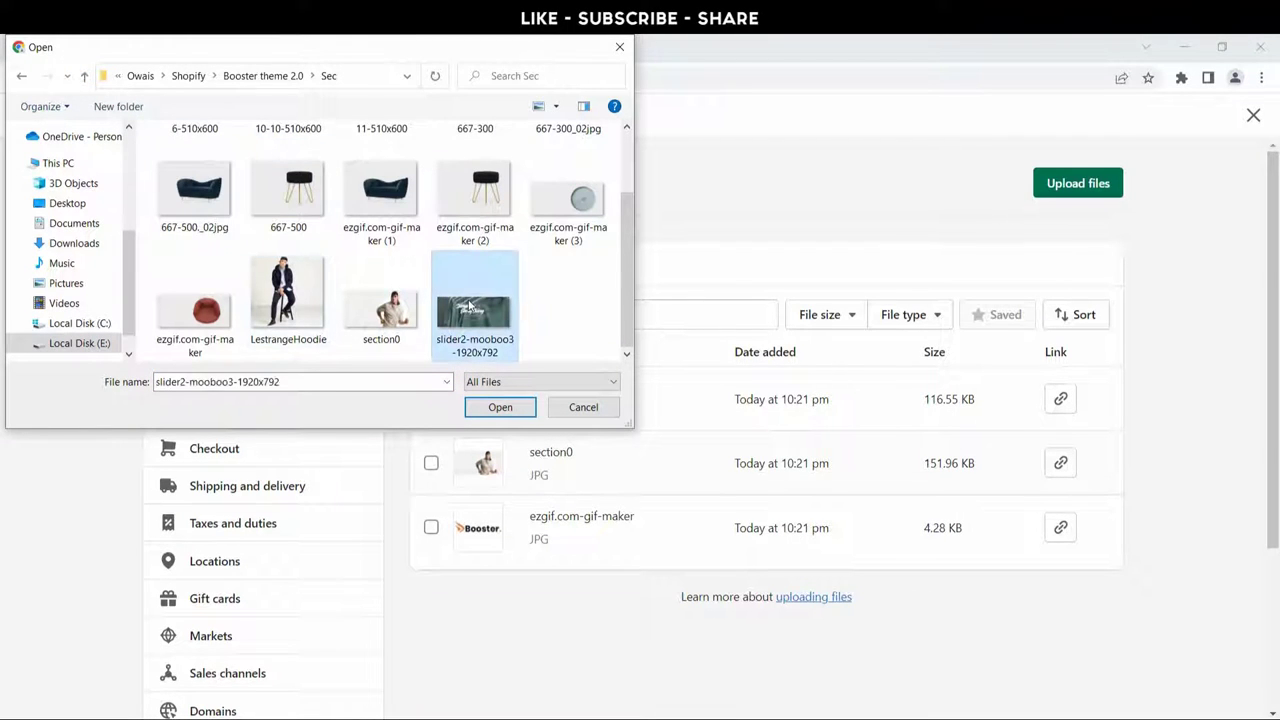
pyautogui.keyDown('ctrl'); pyautogui.click(381, 300); pyautogui.keyUp('ctrl')
pyautogui.keyDown('ctrl'); pyautogui.click(286, 296); pyautogui.keyUp('ctrl')
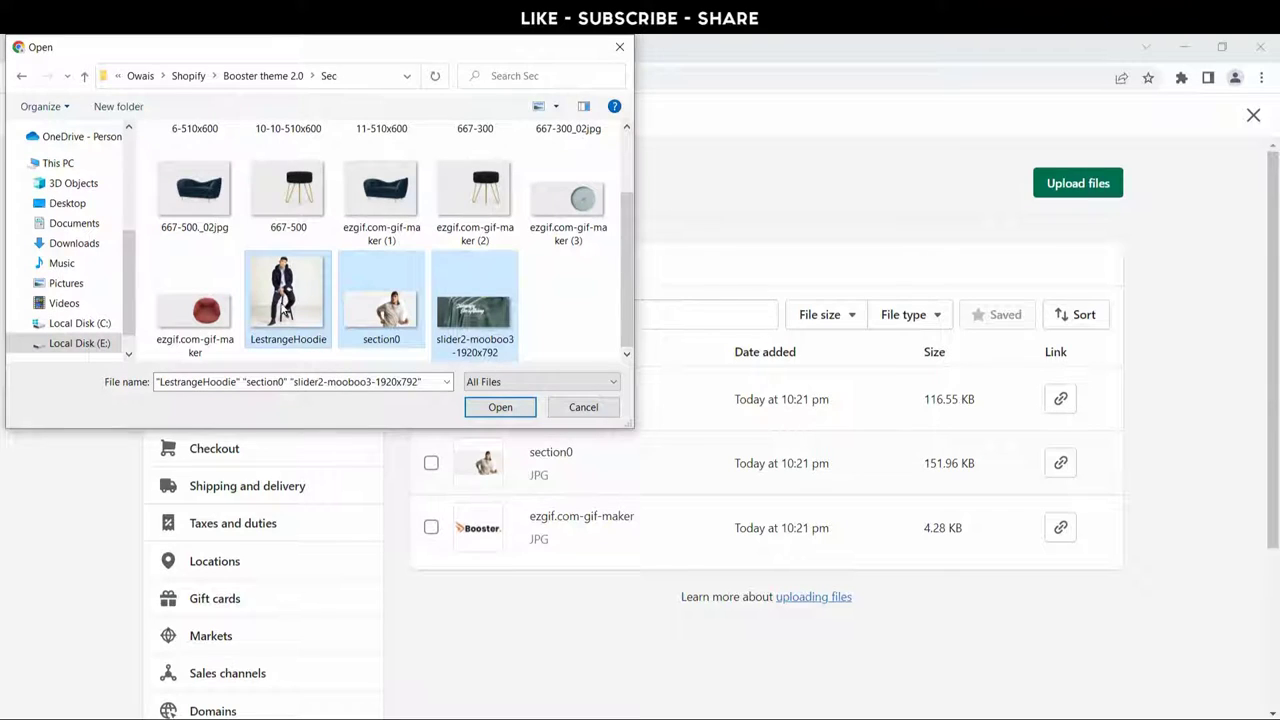
pyautogui.keyDown('ctrl'); pyautogui.click(368, 310); pyautogui.keyUp('ctrl')
pyautogui.keyDown('ctrl'); pyautogui.scroll(1, 375, 350); pyautogui.keyUp('ctrl')
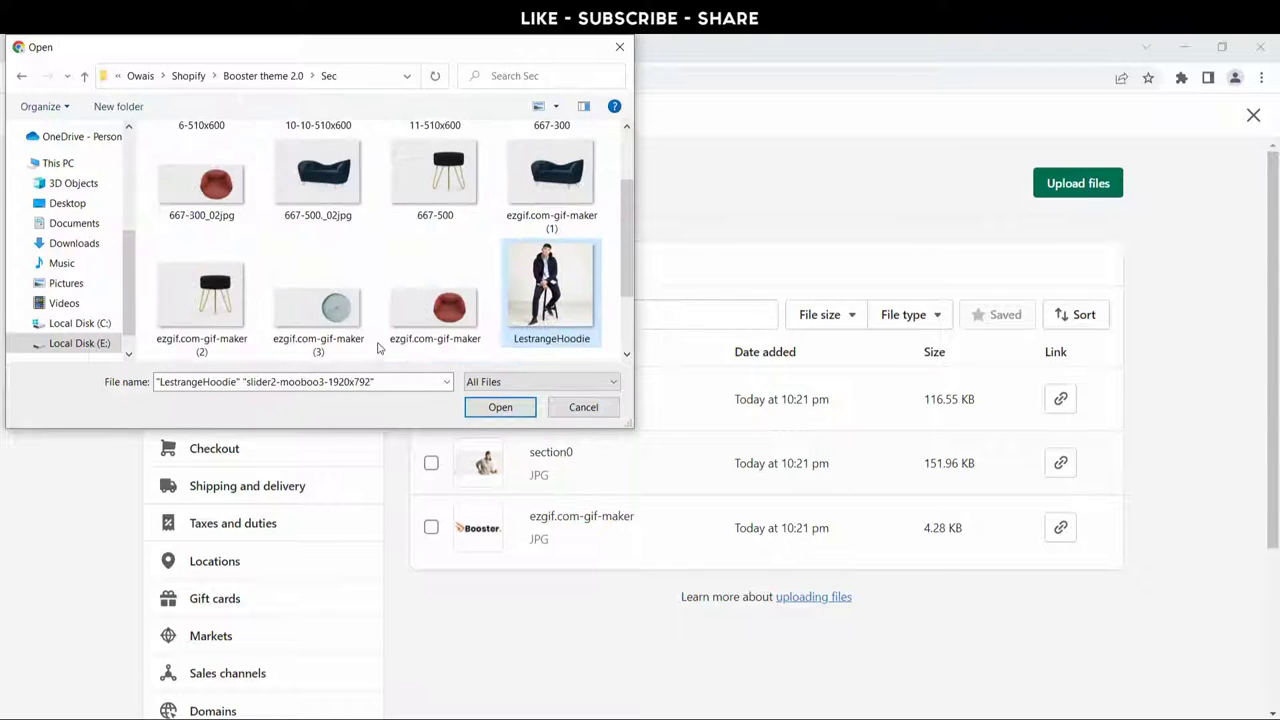
pyautogui.scroll(1, 418, 333)
pyautogui.keyDown('ctrl'); pyautogui.click(202, 208); pyautogui.keyUp('ctrl')
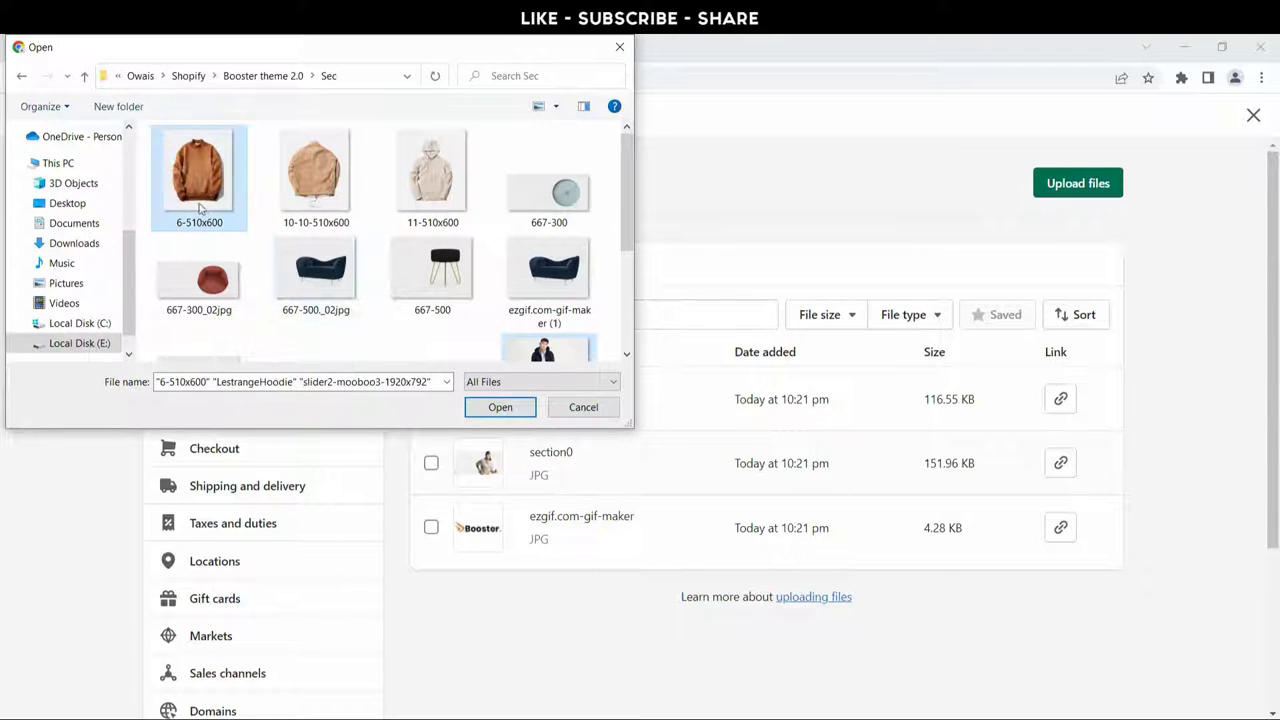
pyautogui.keyDown('ctrl'); pyautogui.click(283, 181); pyautogui.keyUp('ctrl')
pyautogui.keyDown('ctrl'); pyautogui.click(394, 166); pyautogui.keyUp('ctrl')
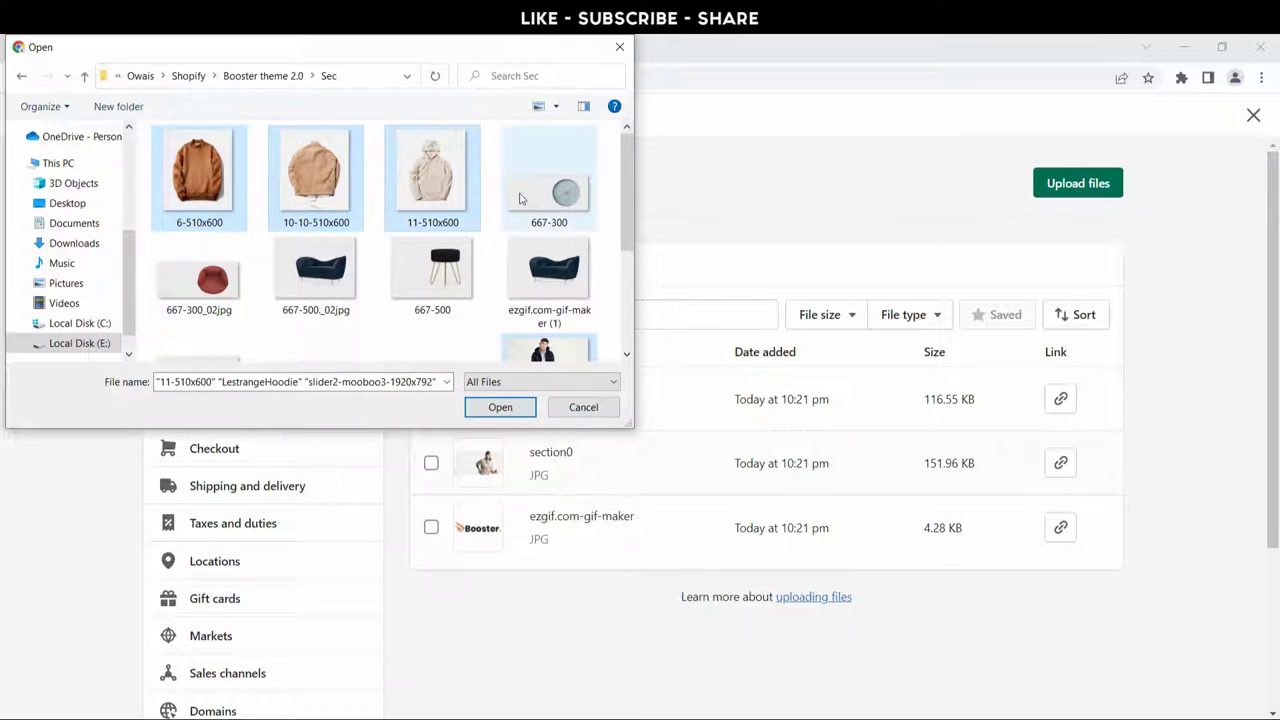
pyautogui.scroll(-2, 365, 230)
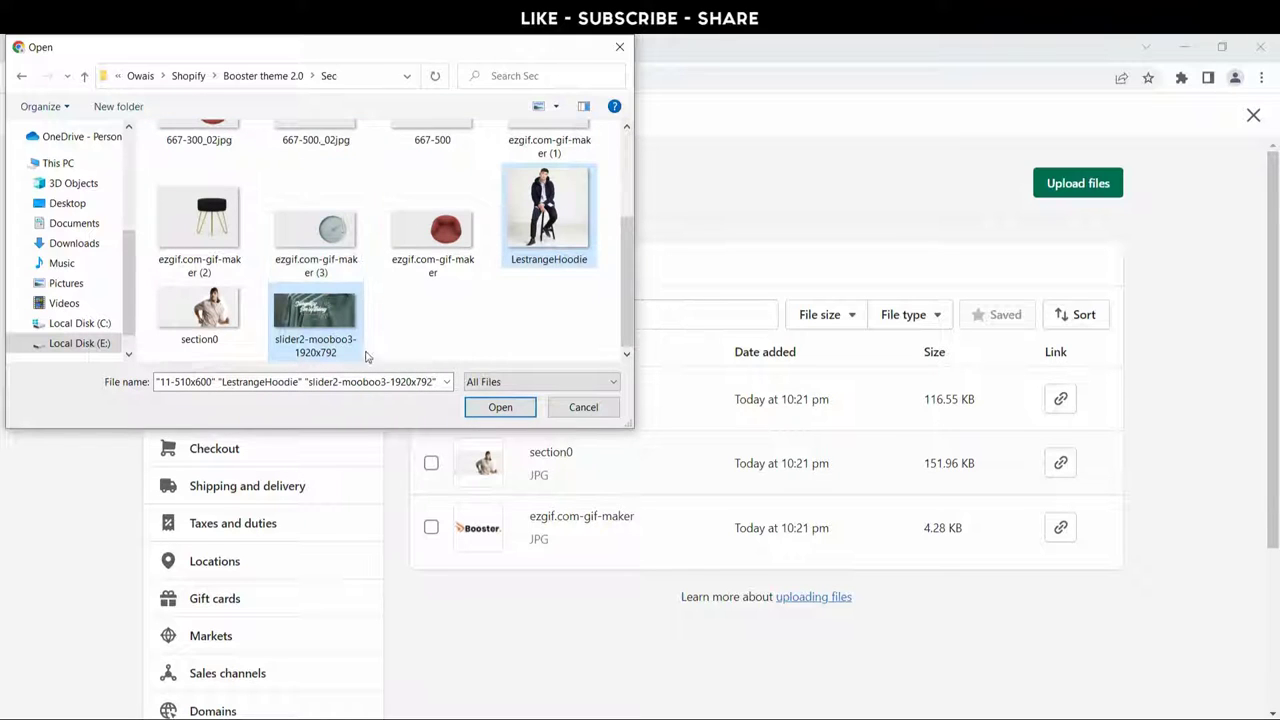
pyautogui.scroll(2, 400, 290)
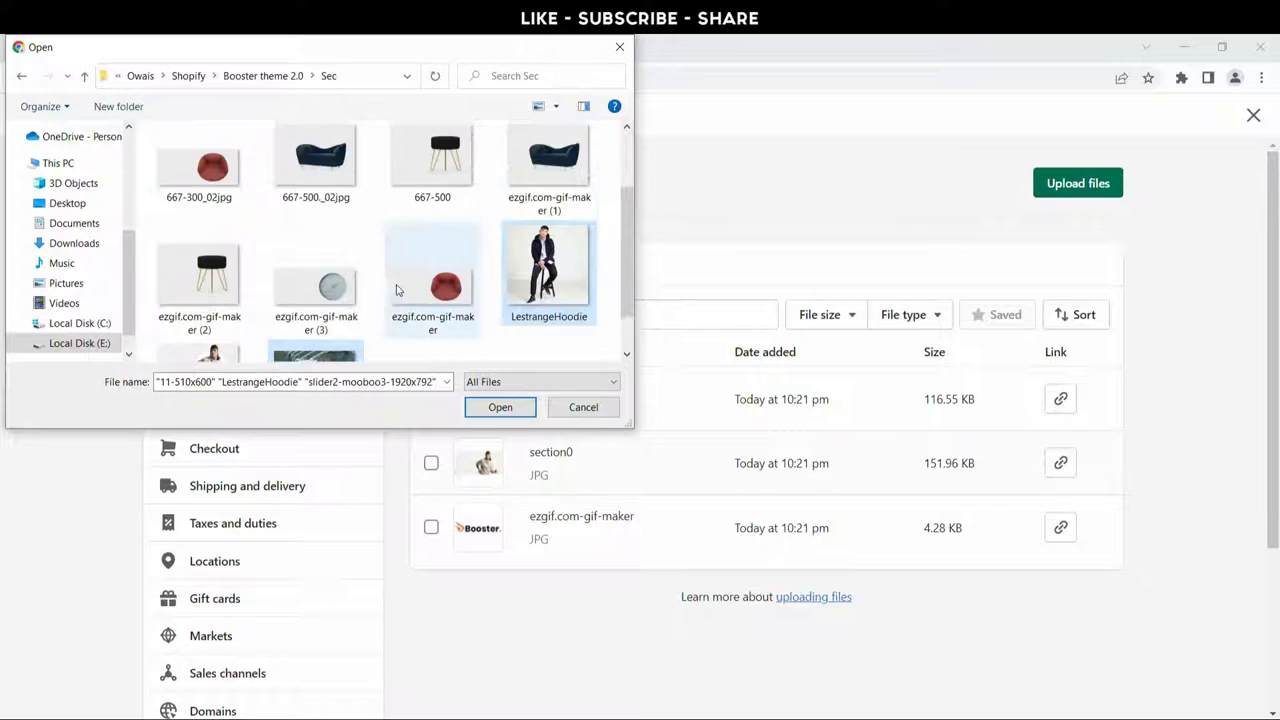
pyautogui.click(497, 407)
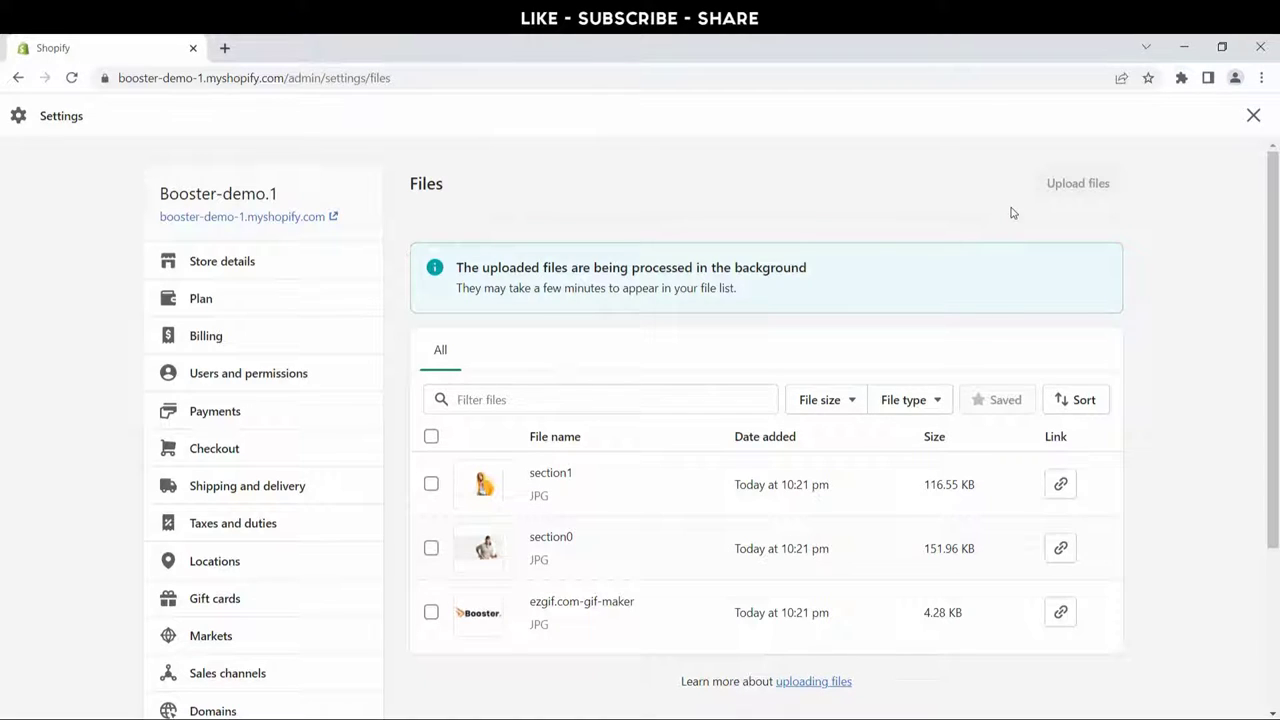
# Step: Upload the eight product photos from the Products folder, including 12-510x600 and 11-11-510x600
pyautogui.click(1060, 187)
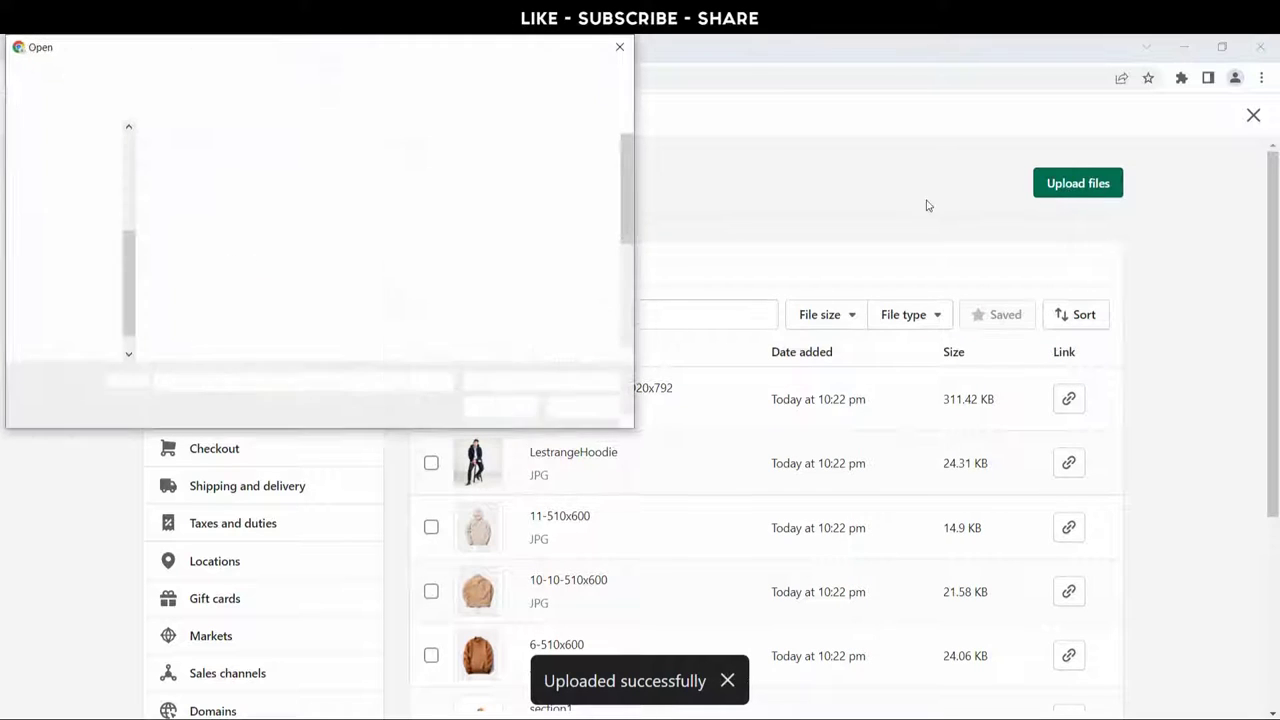
pyautogui.click(86, 76)
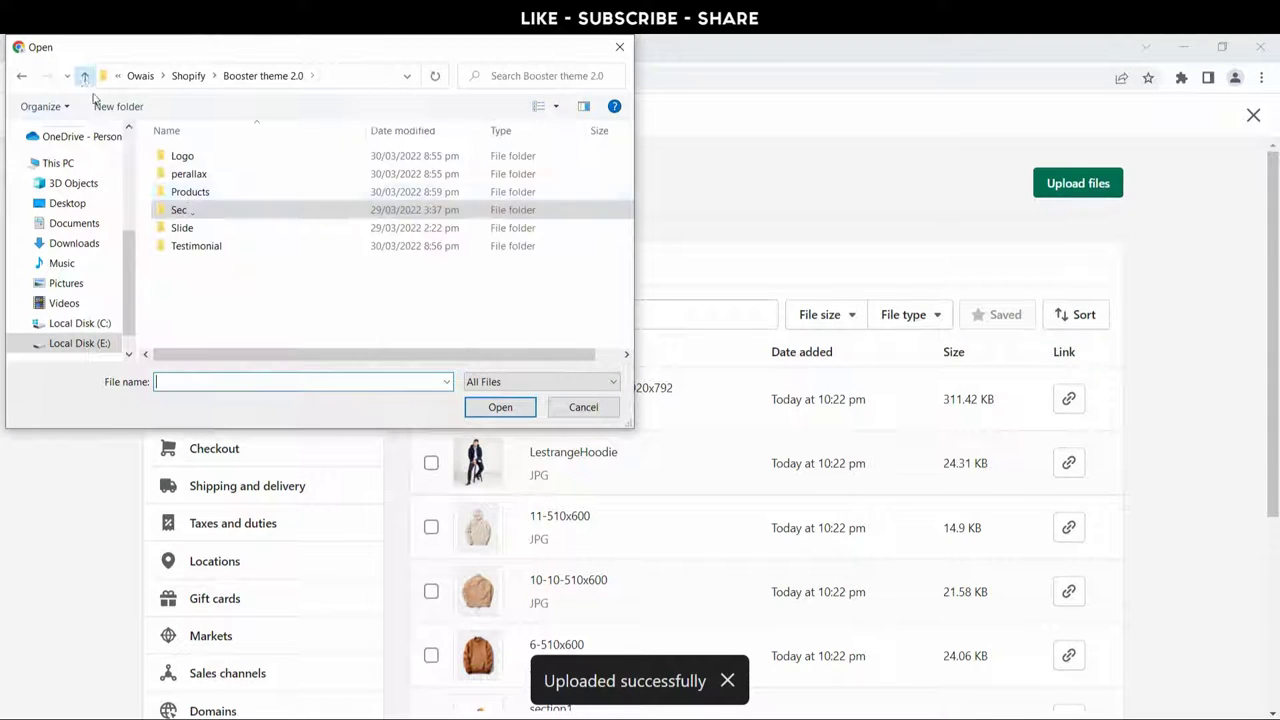
pyautogui.doubleClick(190, 192)
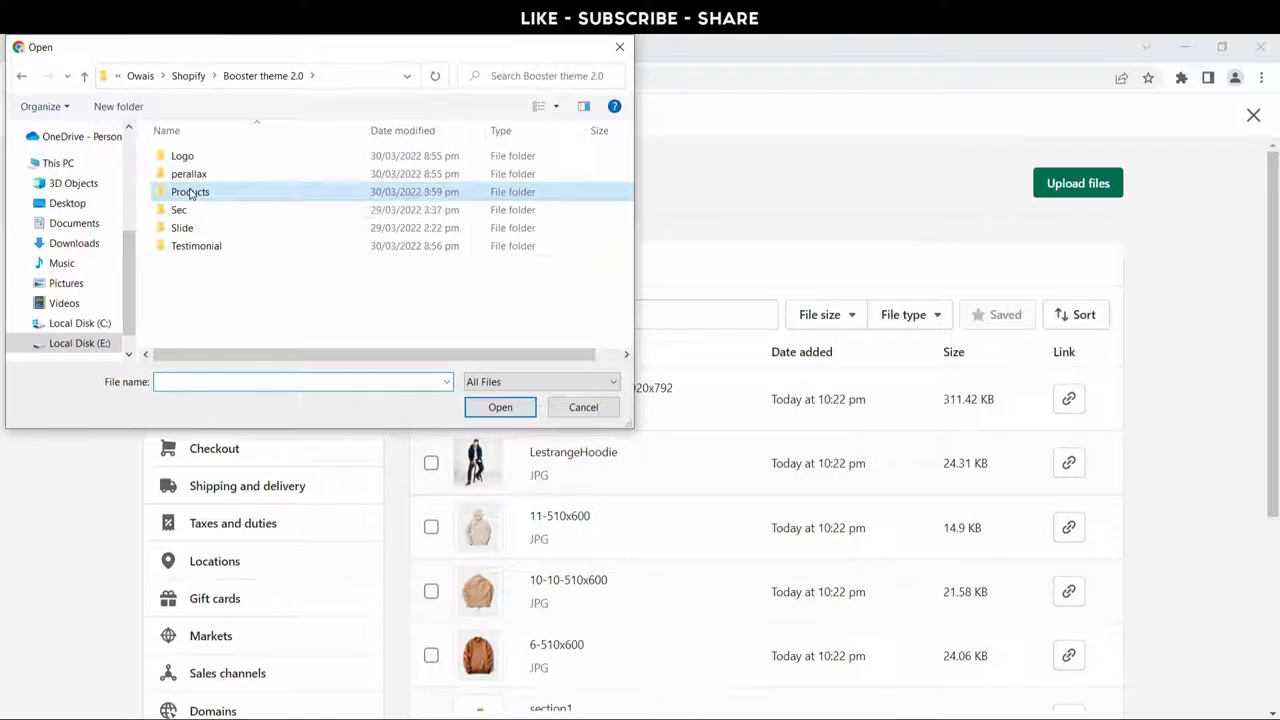
pyautogui.scroll(-1, 441, 282)
pyautogui.click(441, 282)
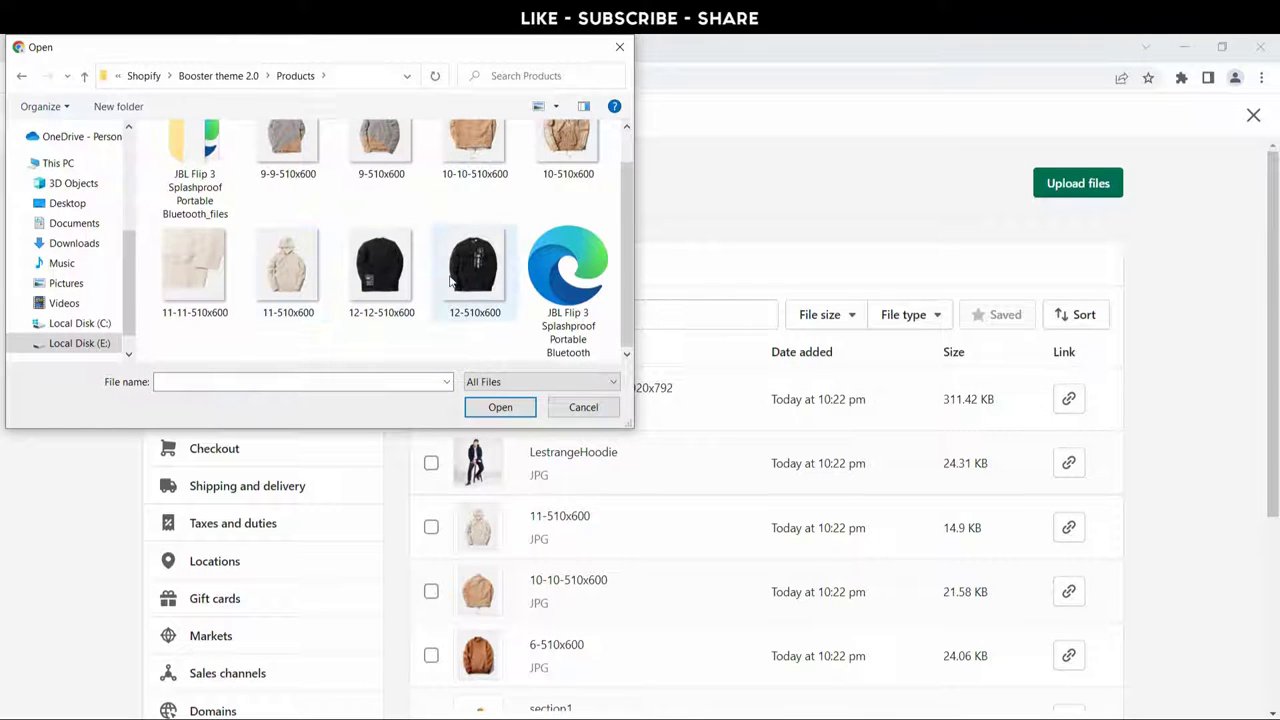
pyautogui.keyDown('shift'); pyautogui.click(181, 267); pyautogui.keyUp('shift')
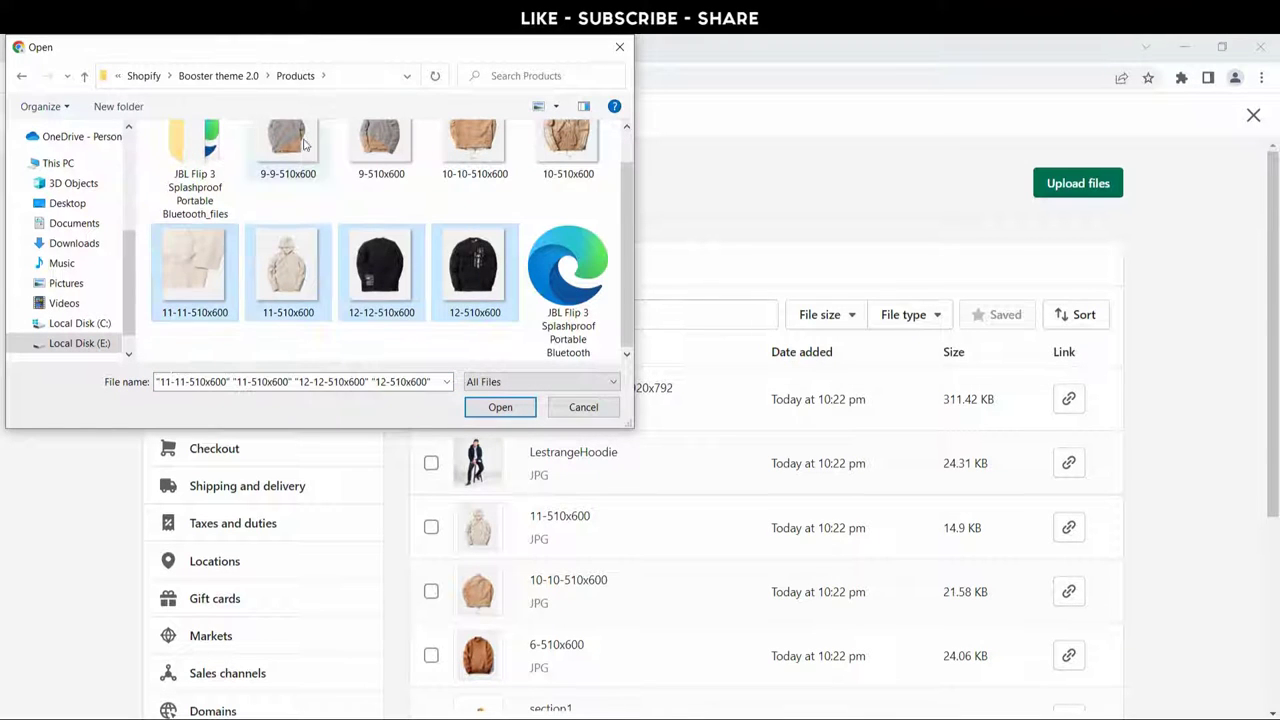
pyautogui.keyDown('shift'); pyautogui.click(271, 157); pyautogui.keyUp('shift')
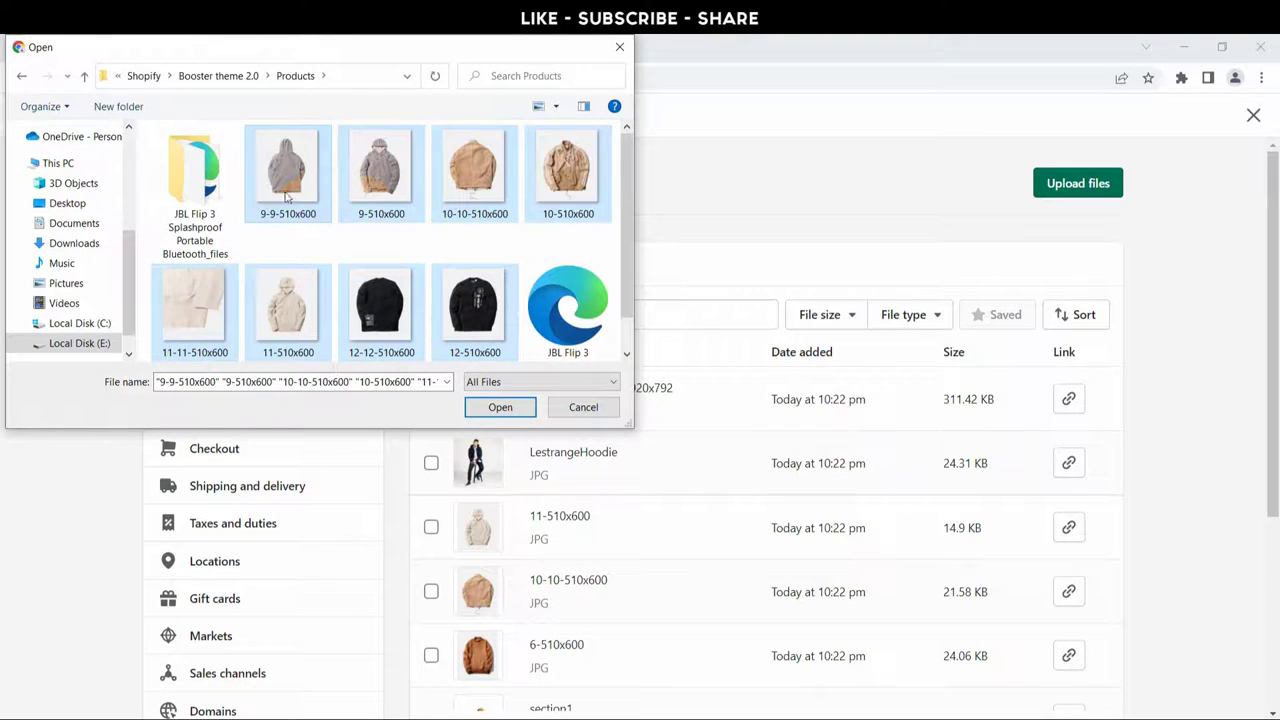
pyautogui.click(495, 408)
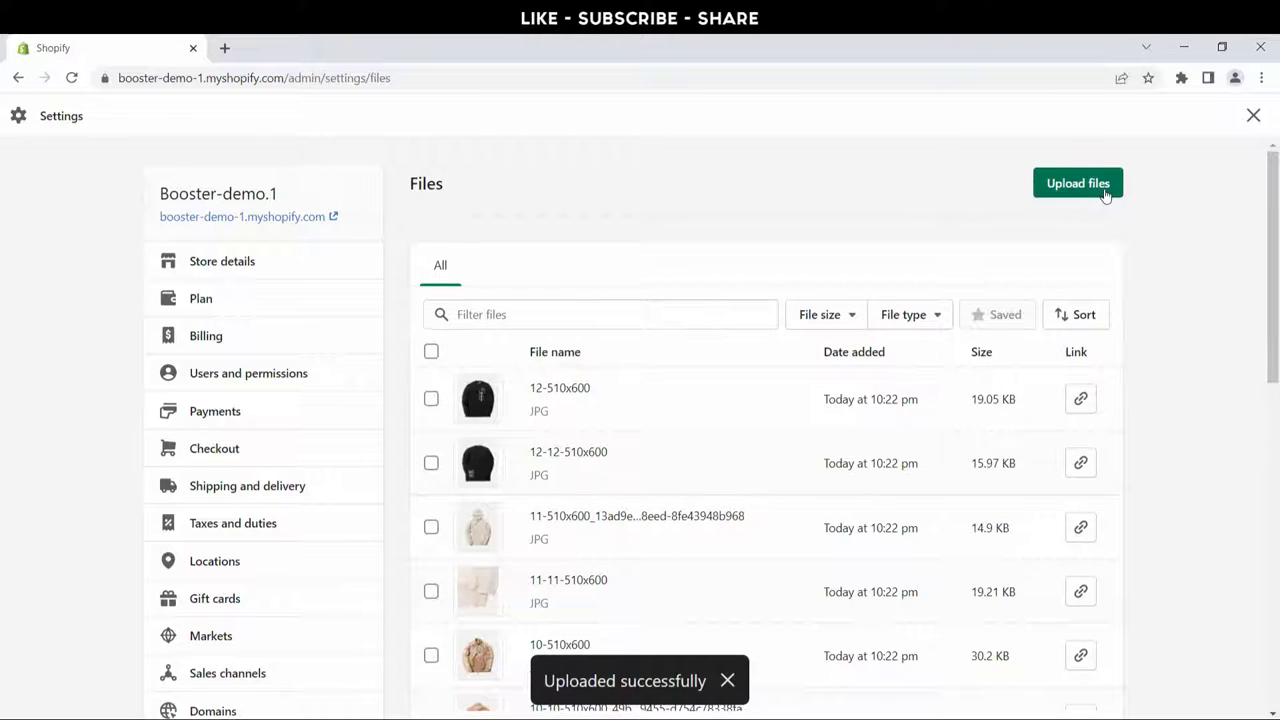
pyautogui.click(1105, 190)
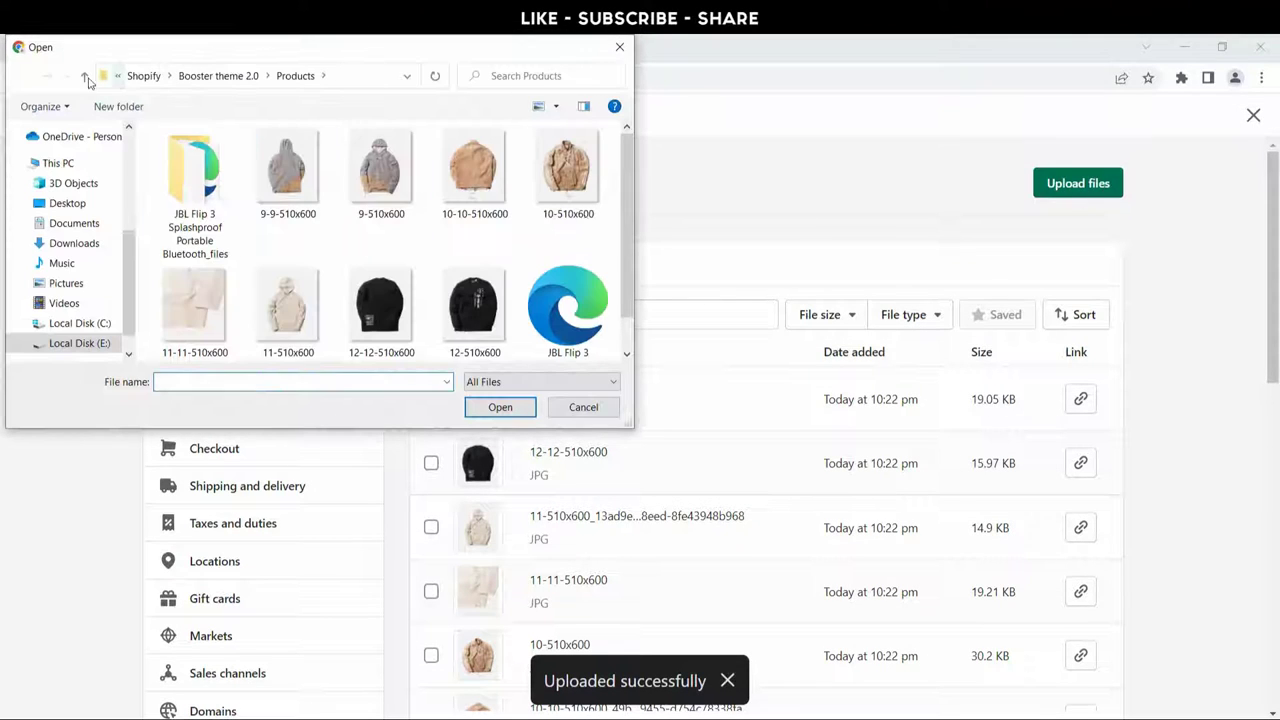
# Step: Upload both ezgif images from the perallax folder
pyautogui.click(86, 78)
pyautogui.doubleClick(207, 177)
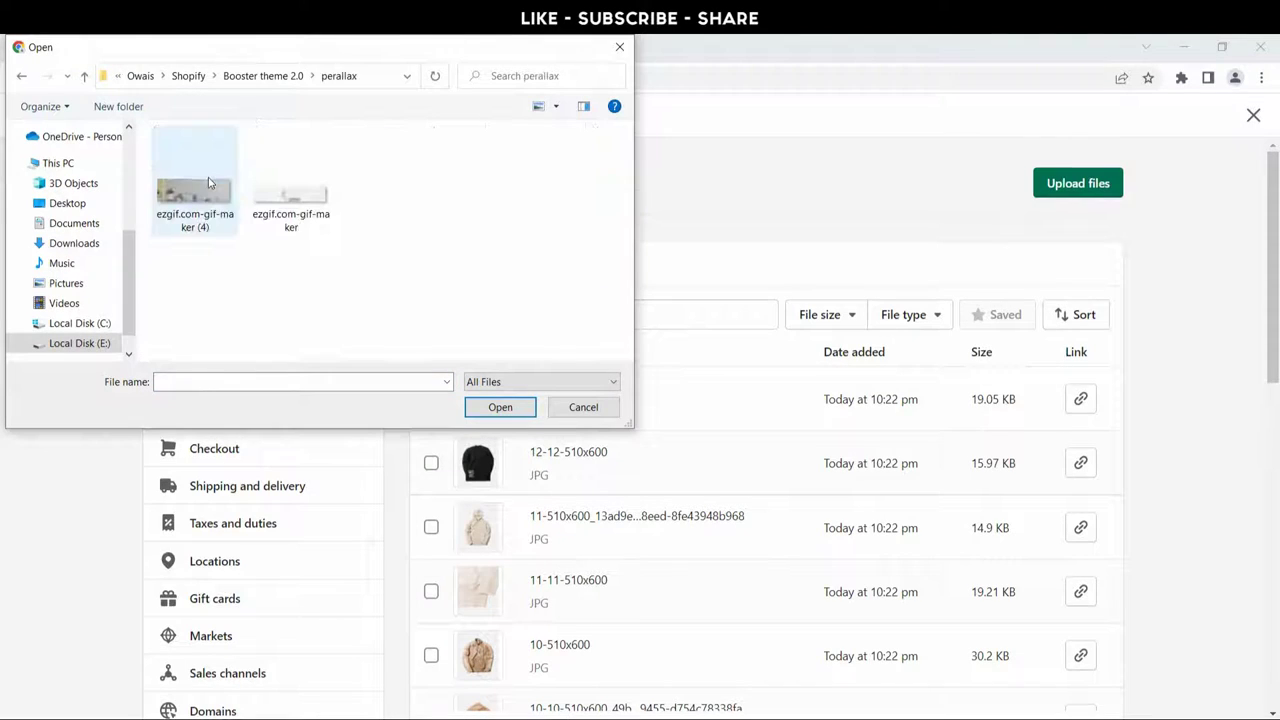
pyautogui.click(213, 187)
pyautogui.keyDown('ctrl'); pyautogui.click(290, 192); pyautogui.keyUp('ctrl')
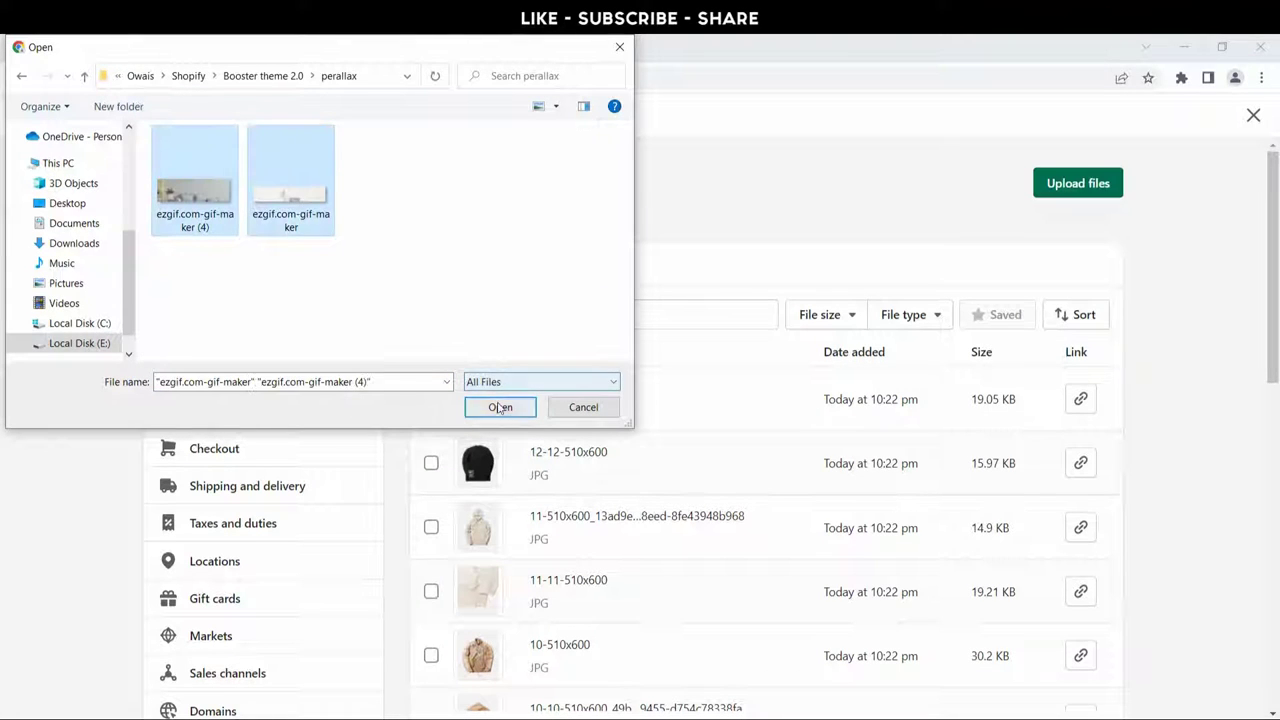
pyautogui.click(500, 407)
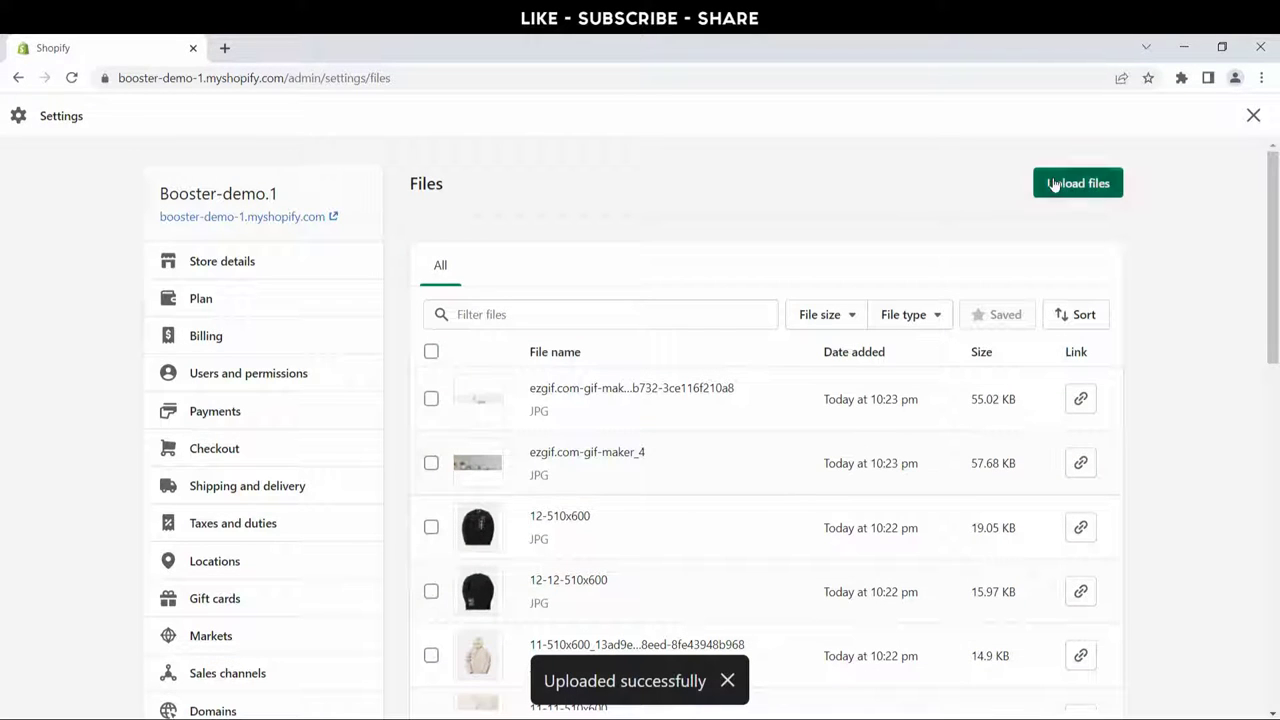
# Step: Upload all five portrait photos from the Testimonial folder
pyautogui.click(1053, 184)
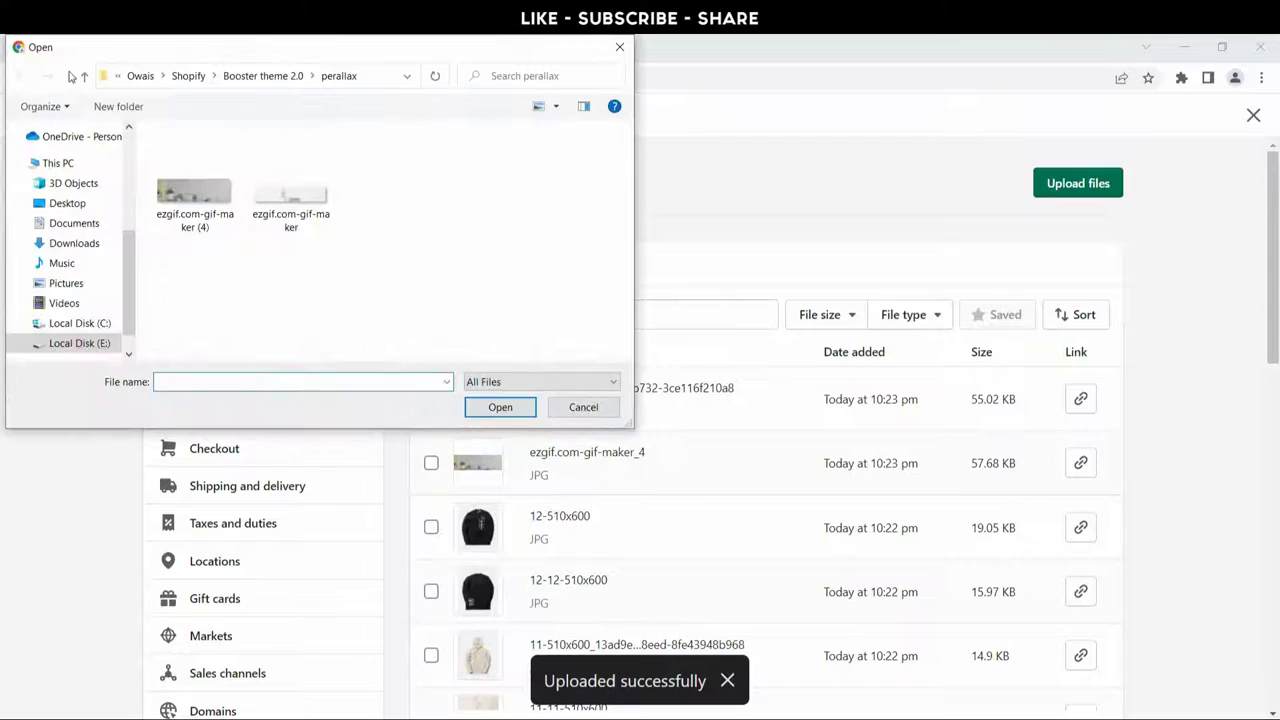
pyautogui.click(85, 78)
pyautogui.doubleClick(246, 252)
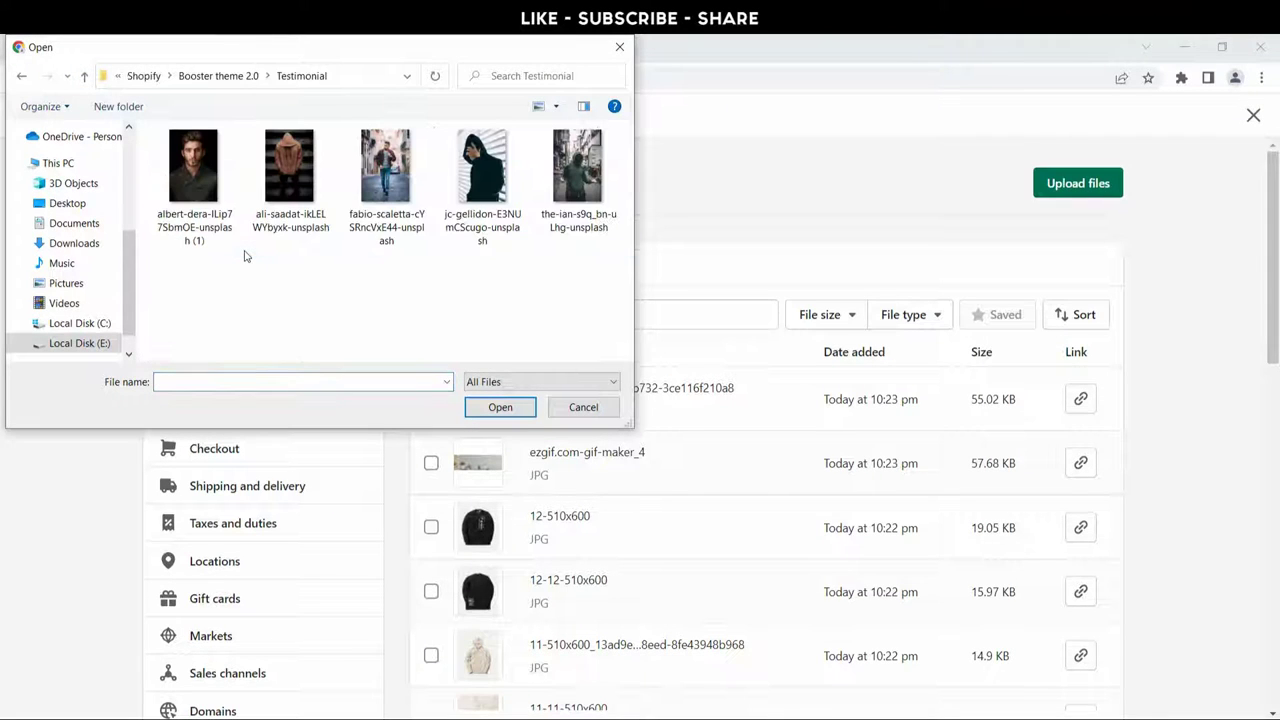
pyautogui.hotkey('ctrl', 'a')
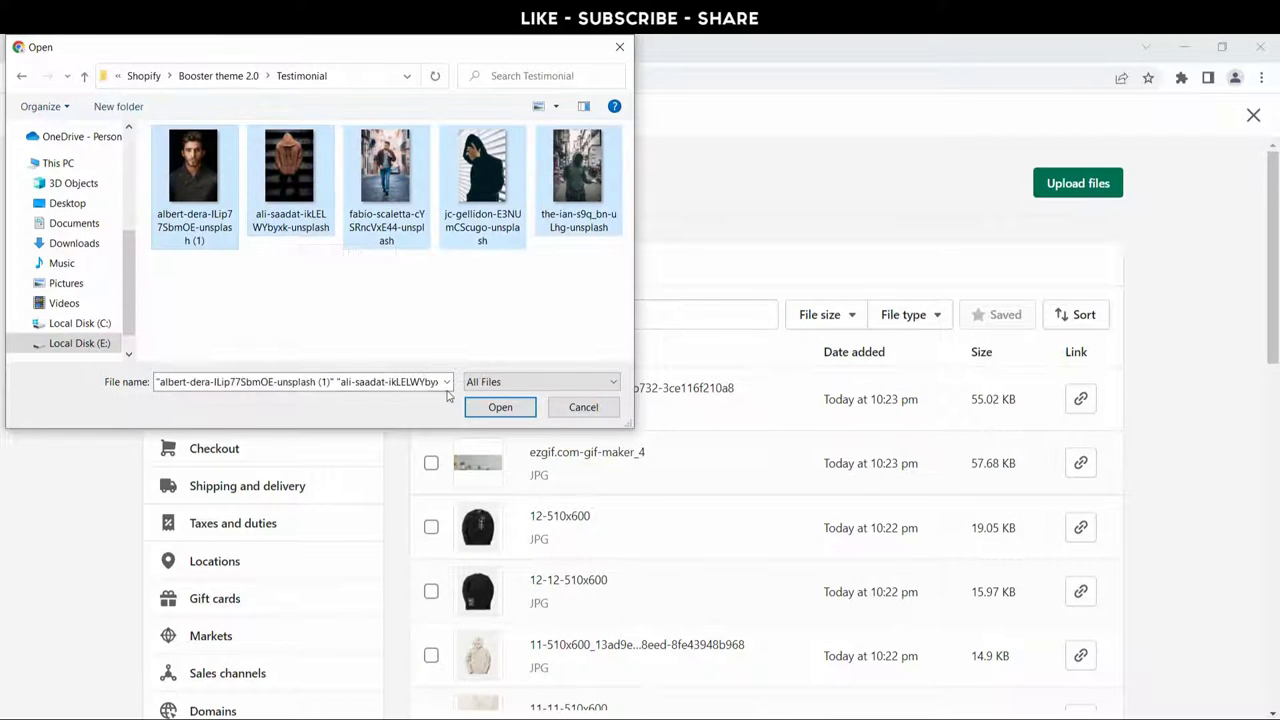
pyautogui.click(490, 410)
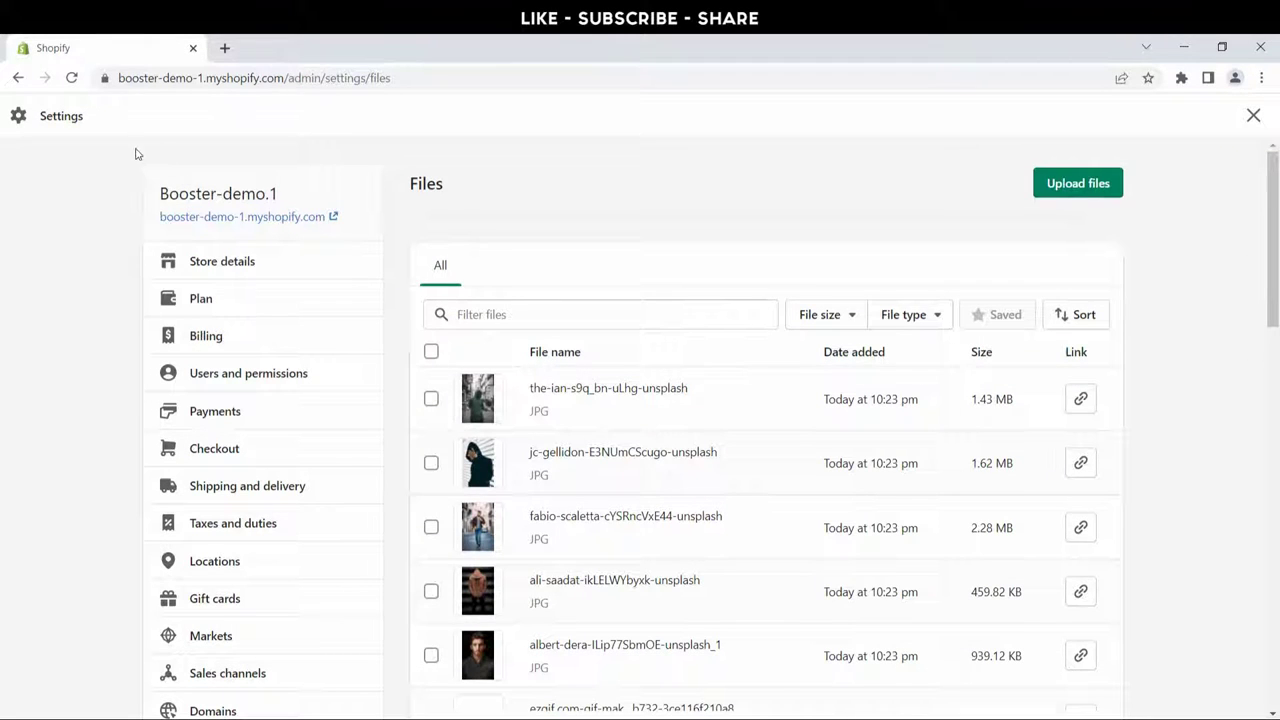
# Step: Go back to Online Store > Themes and open the Booster 2.2.1 theme in the editor
pyautogui.click(18, 78)
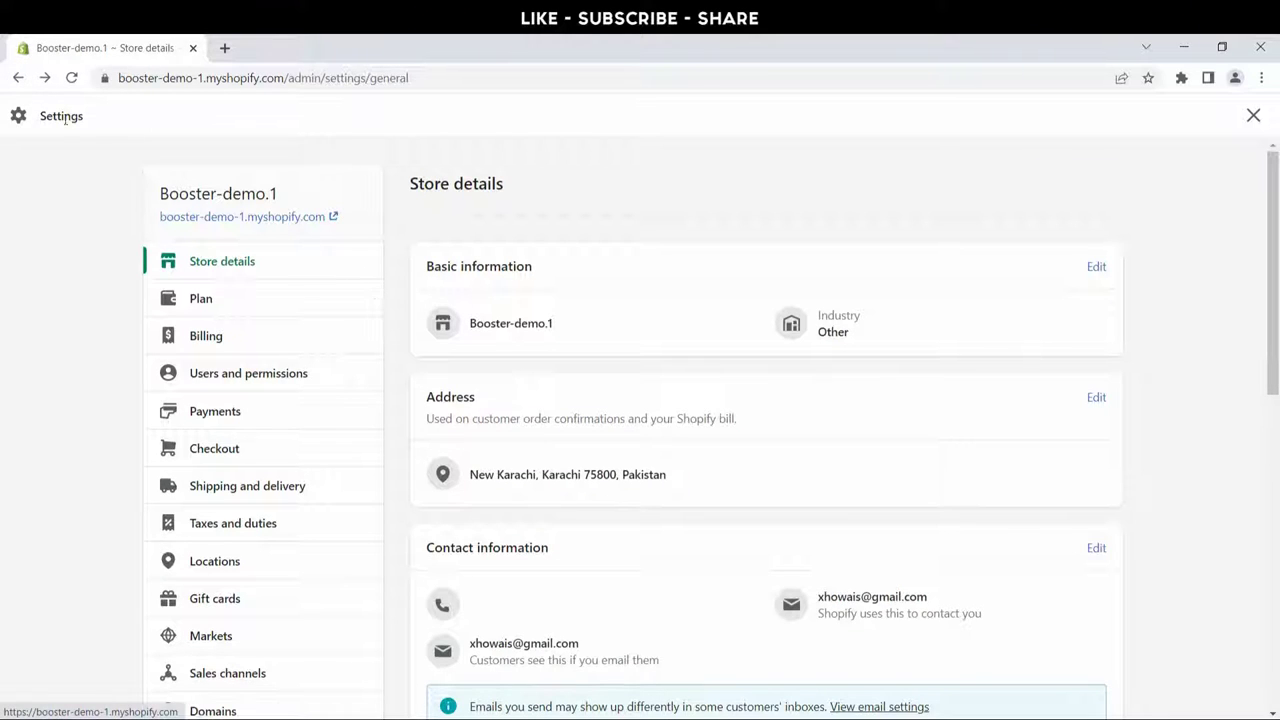
pyautogui.click(18, 78)
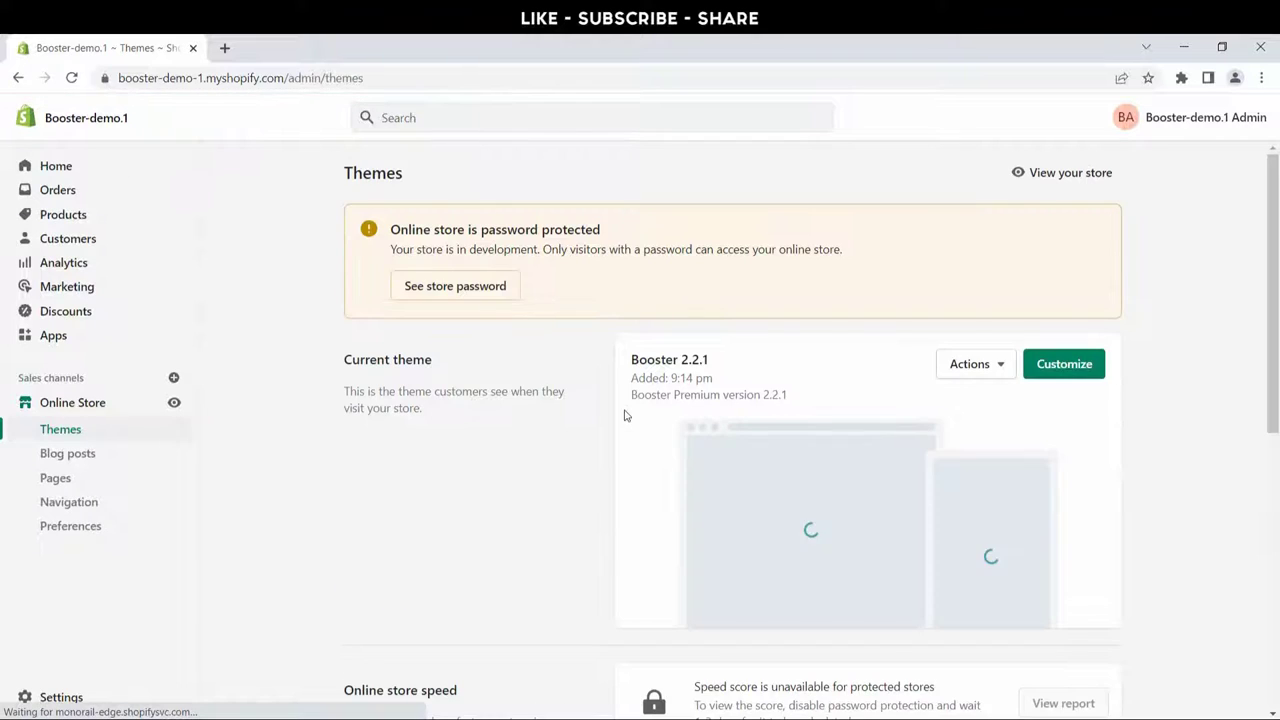
pyautogui.click(1061, 366)
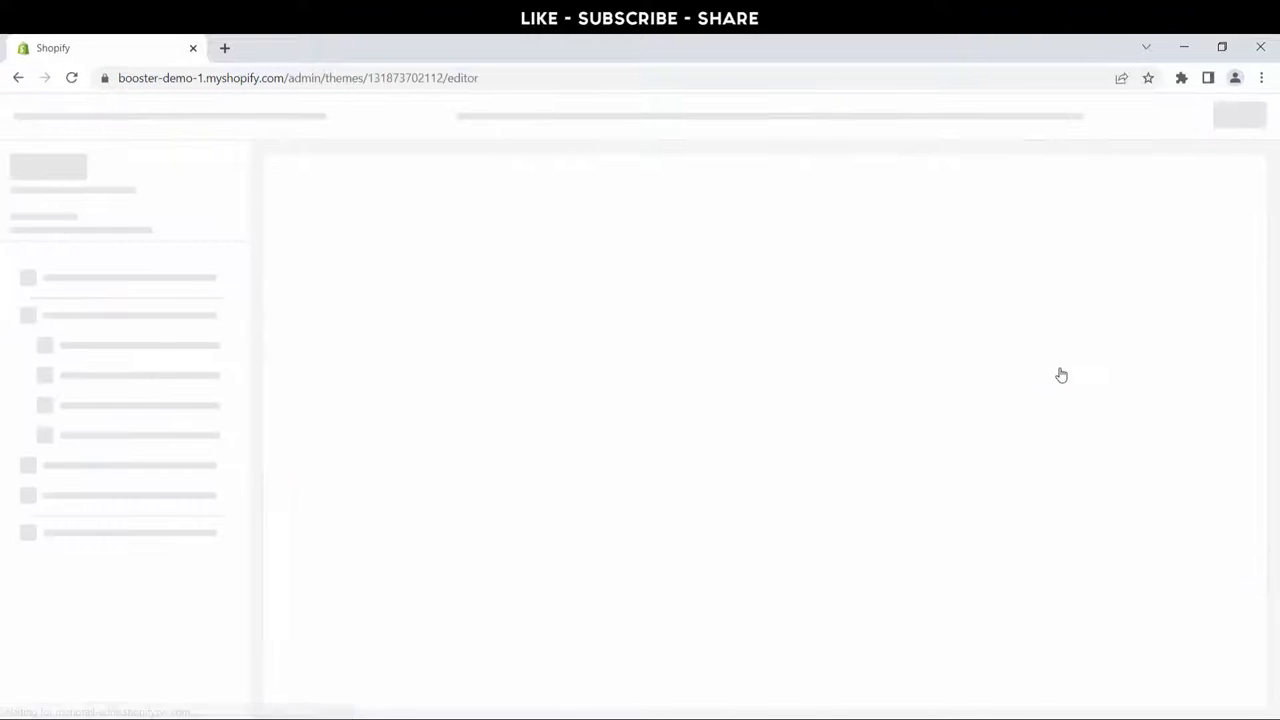
pyautogui.scroll(-1, 651, 441)
pyautogui.scroll(-15, 651, 441)
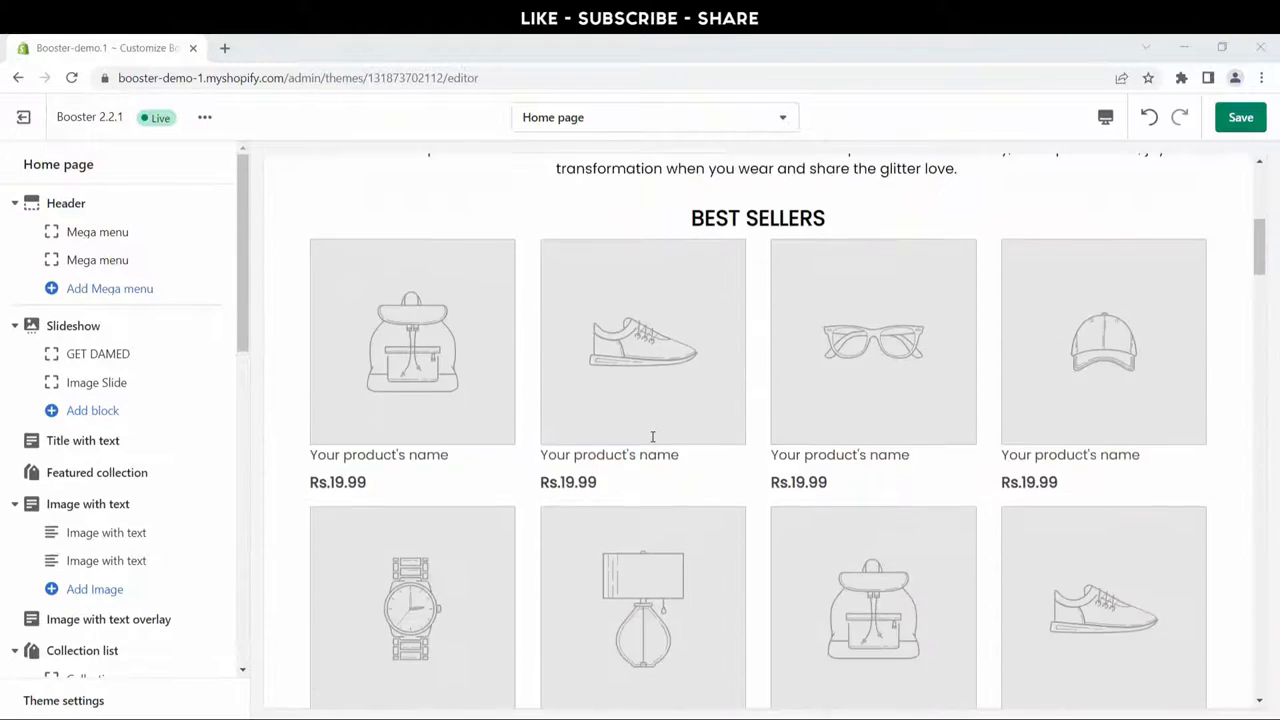
pyautogui.scroll(-20, 652, 436)
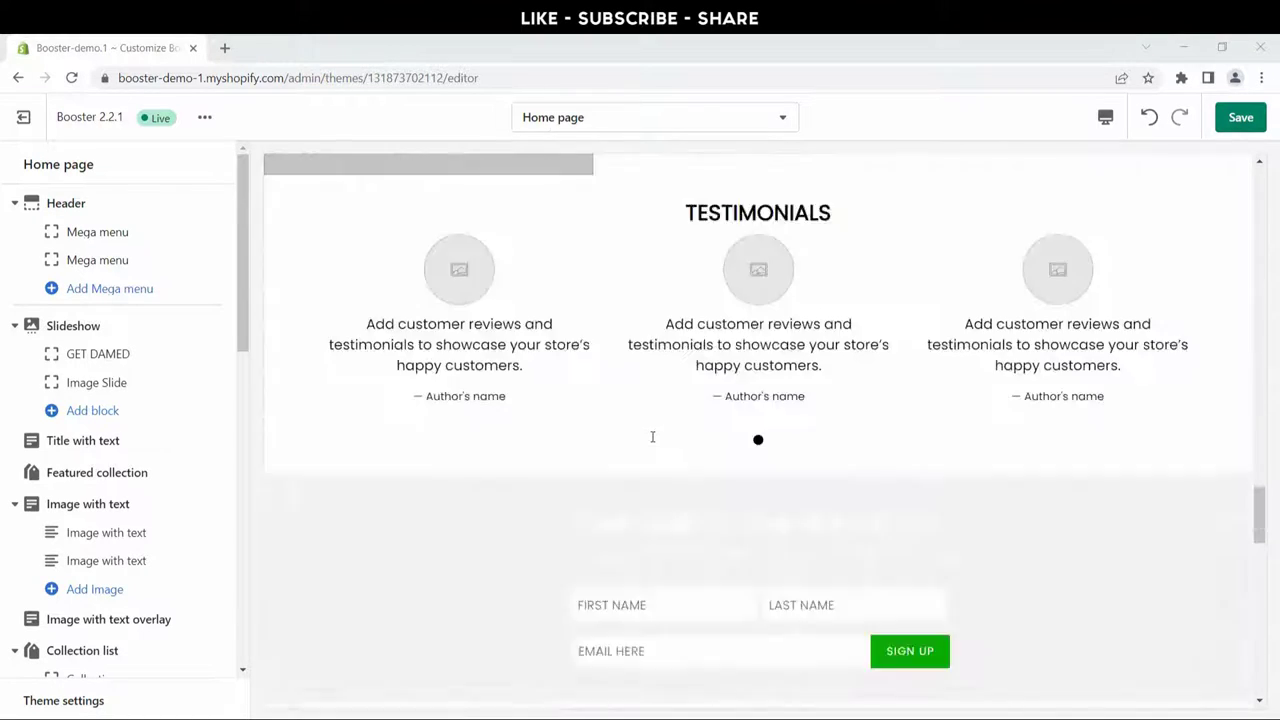
pyautogui.scroll(20, 652, 436)
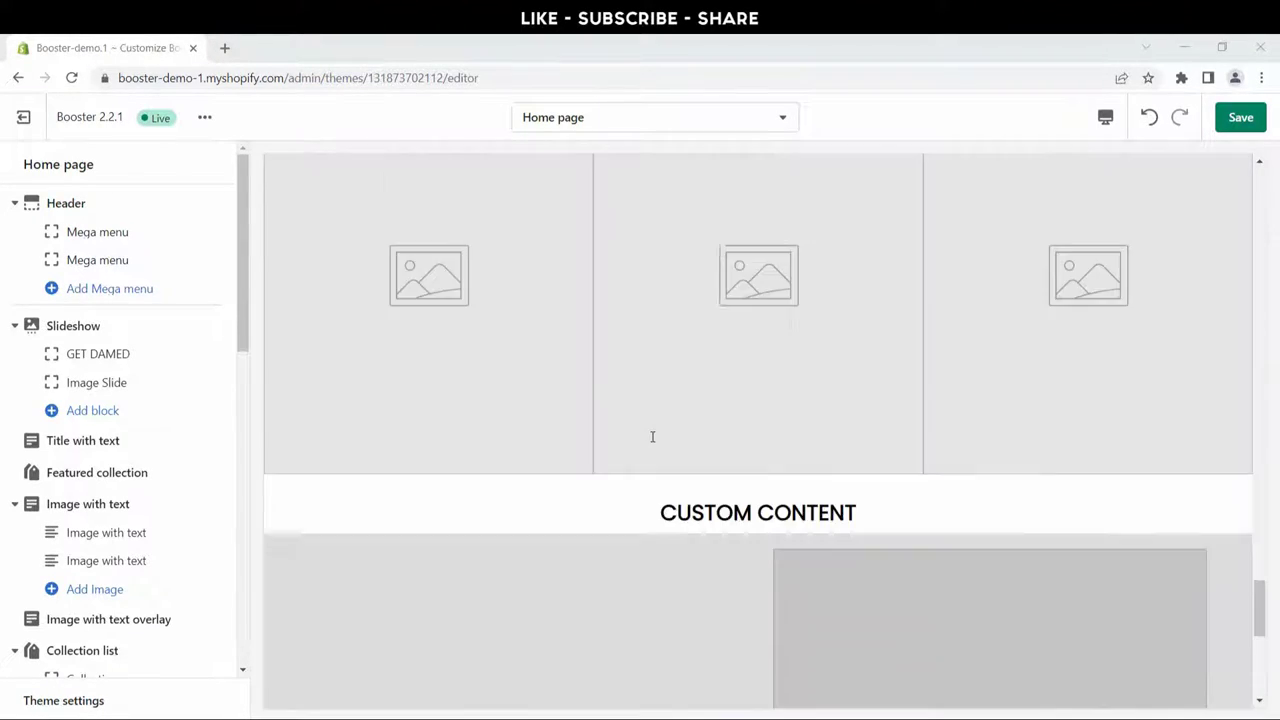
pyautogui.scroll(15, 652, 436)
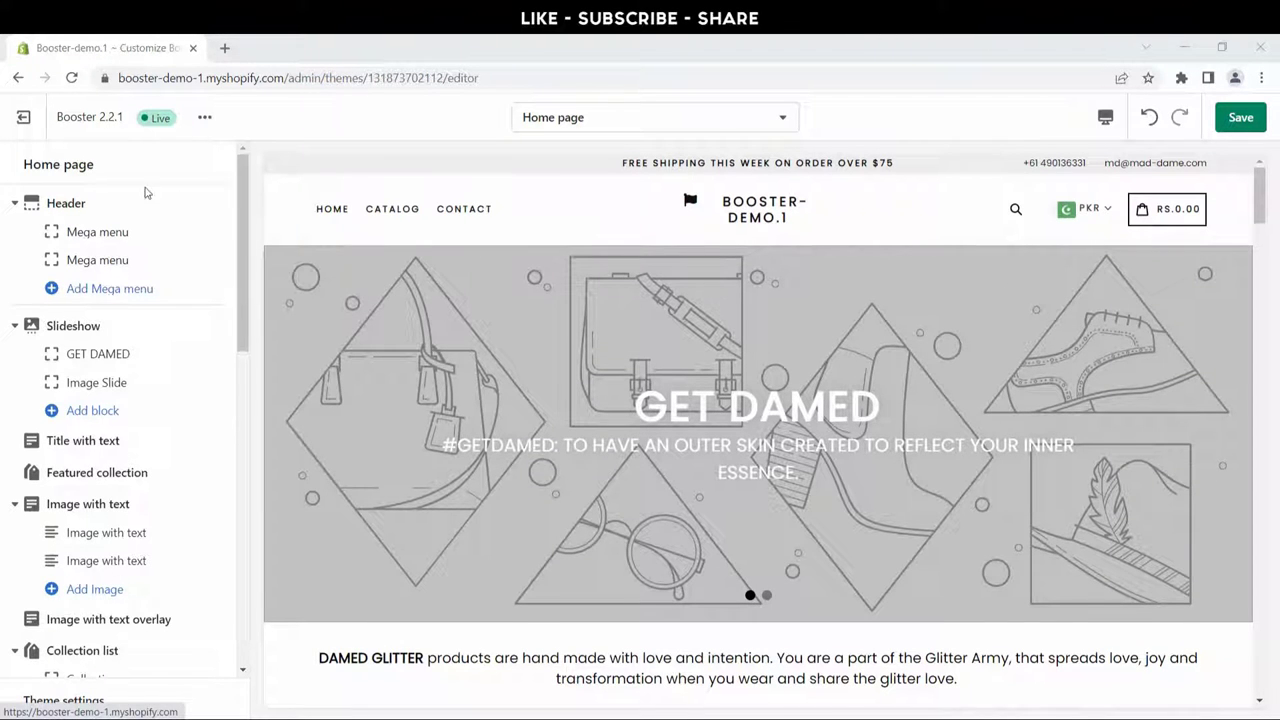
# Step: In Header settings, choose the Booster logo image from the library as the desktop logo
pyautogui.click(63, 203)
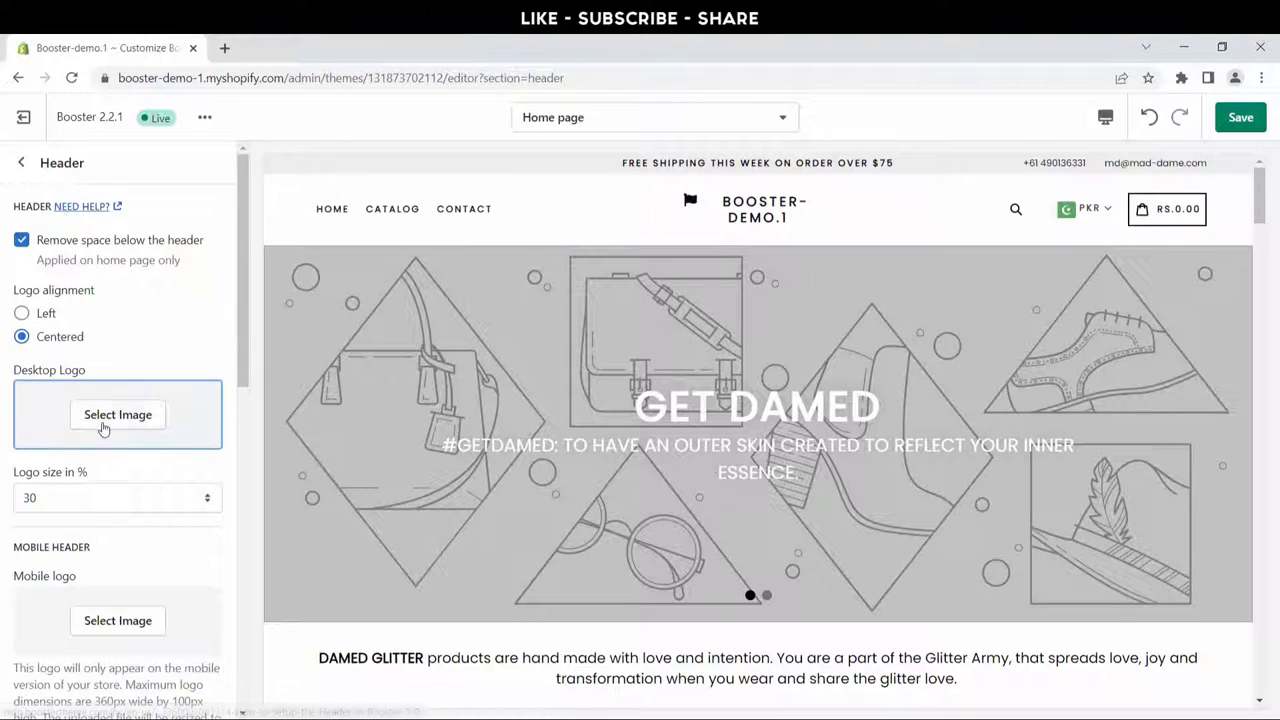
pyautogui.click(120, 426)
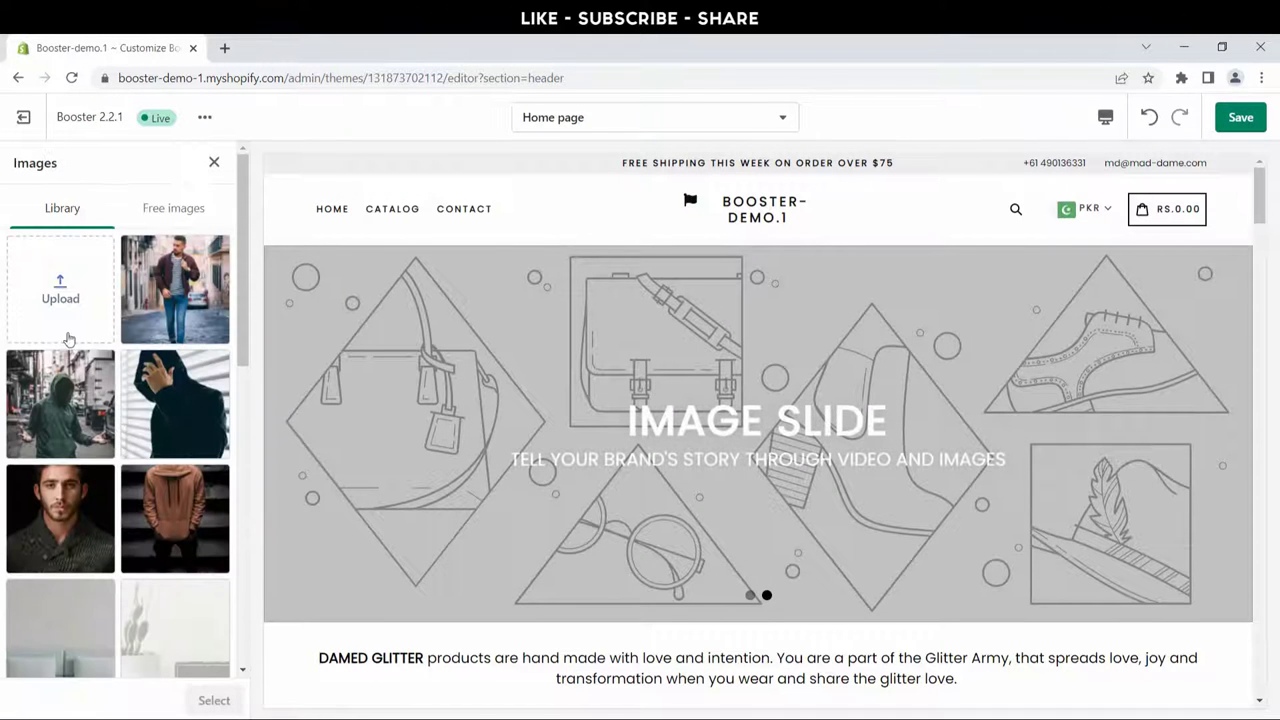
pyautogui.scroll(-10, 168, 446)
pyautogui.click(165, 657)
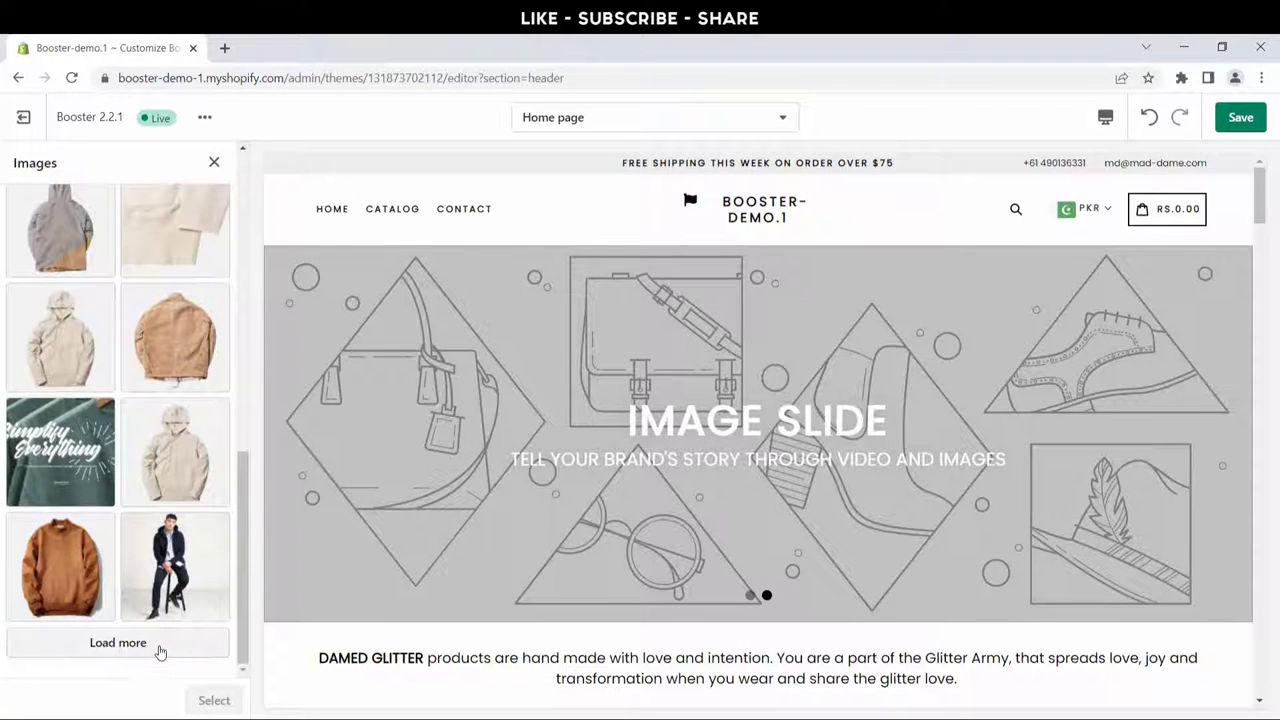
pyautogui.scroll(-1, 175, 532)
pyautogui.scroll(-1, 175, 532)
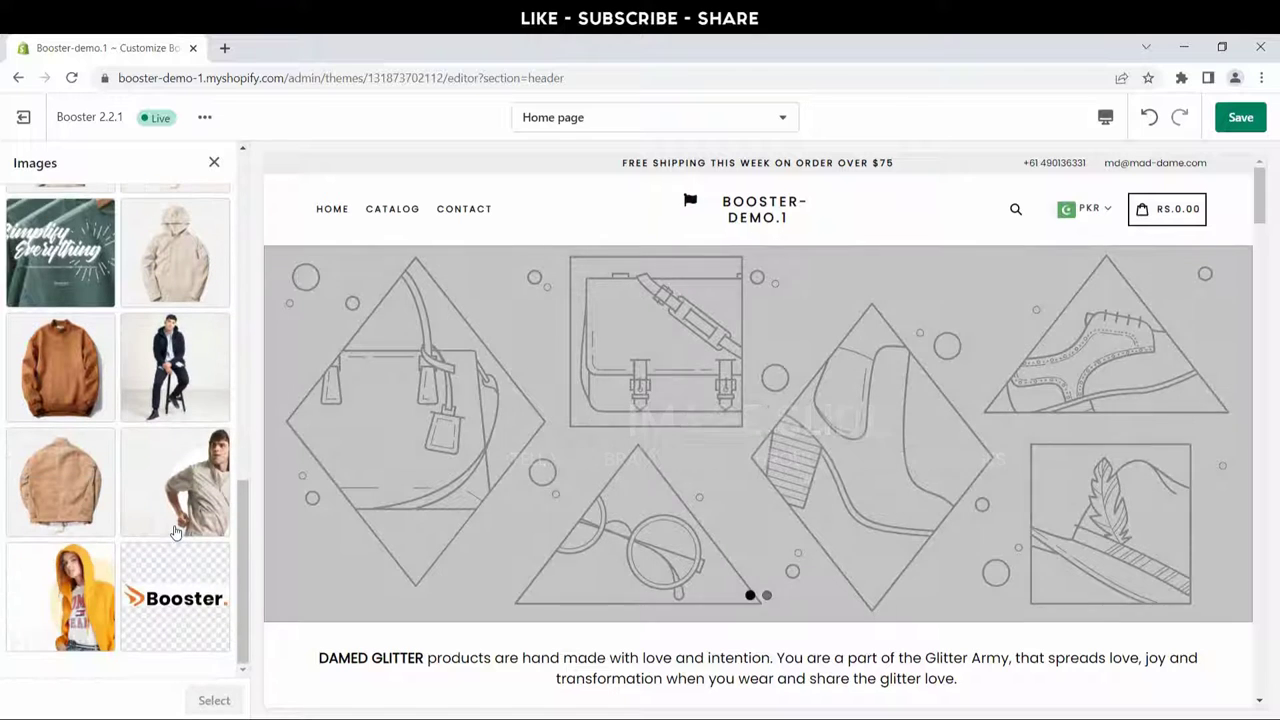
pyautogui.click(205, 637)
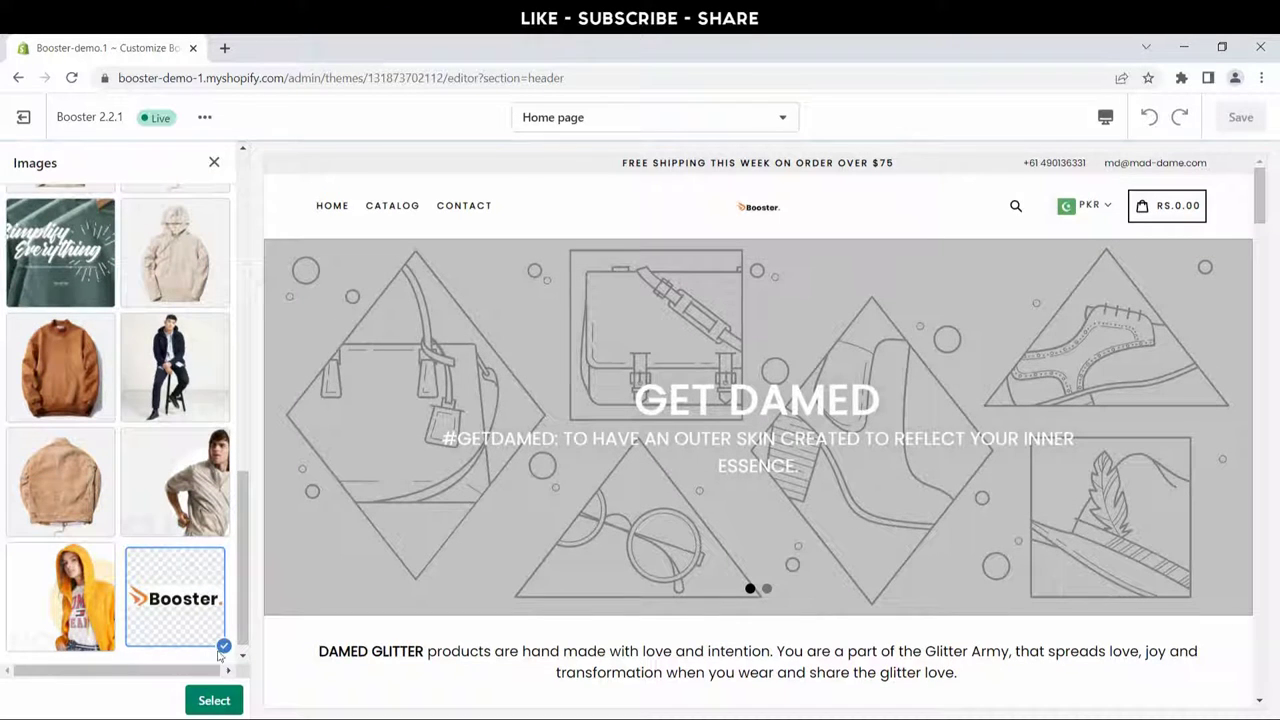
pyautogui.click(213, 698)
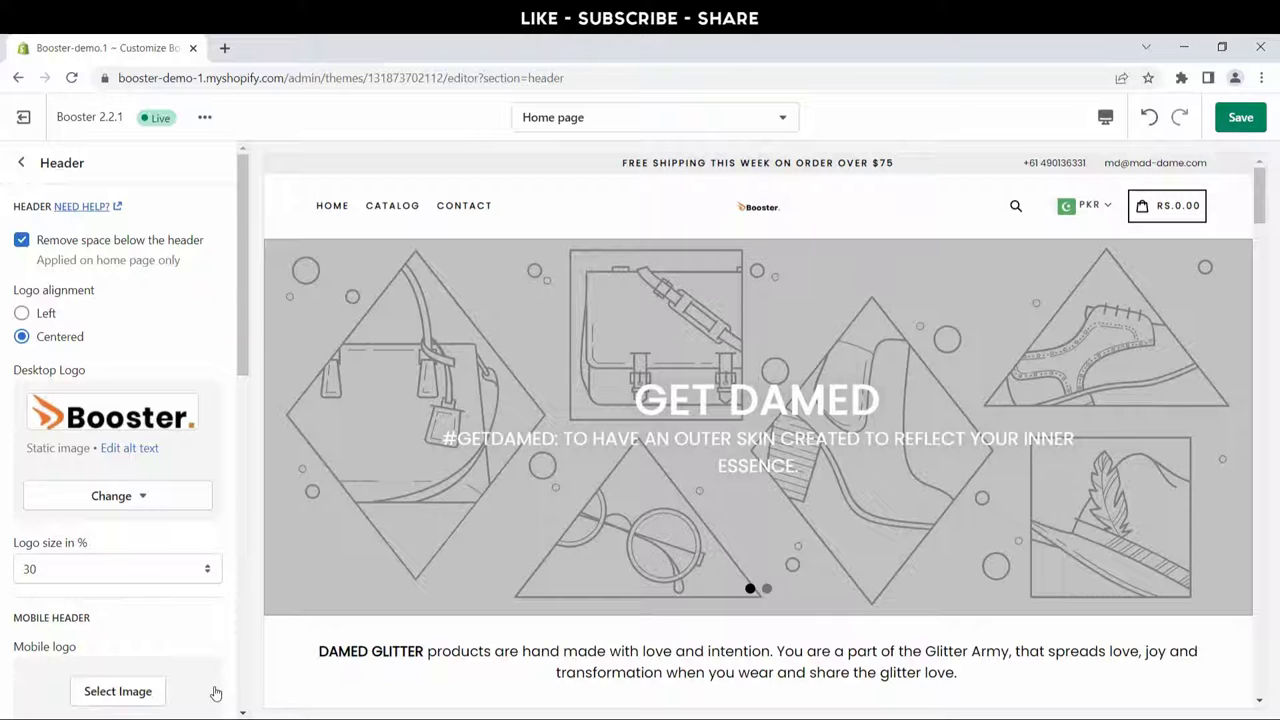
# Step: Set the same Booster logo image as the header's mobile logo
pyautogui.click(117, 691)
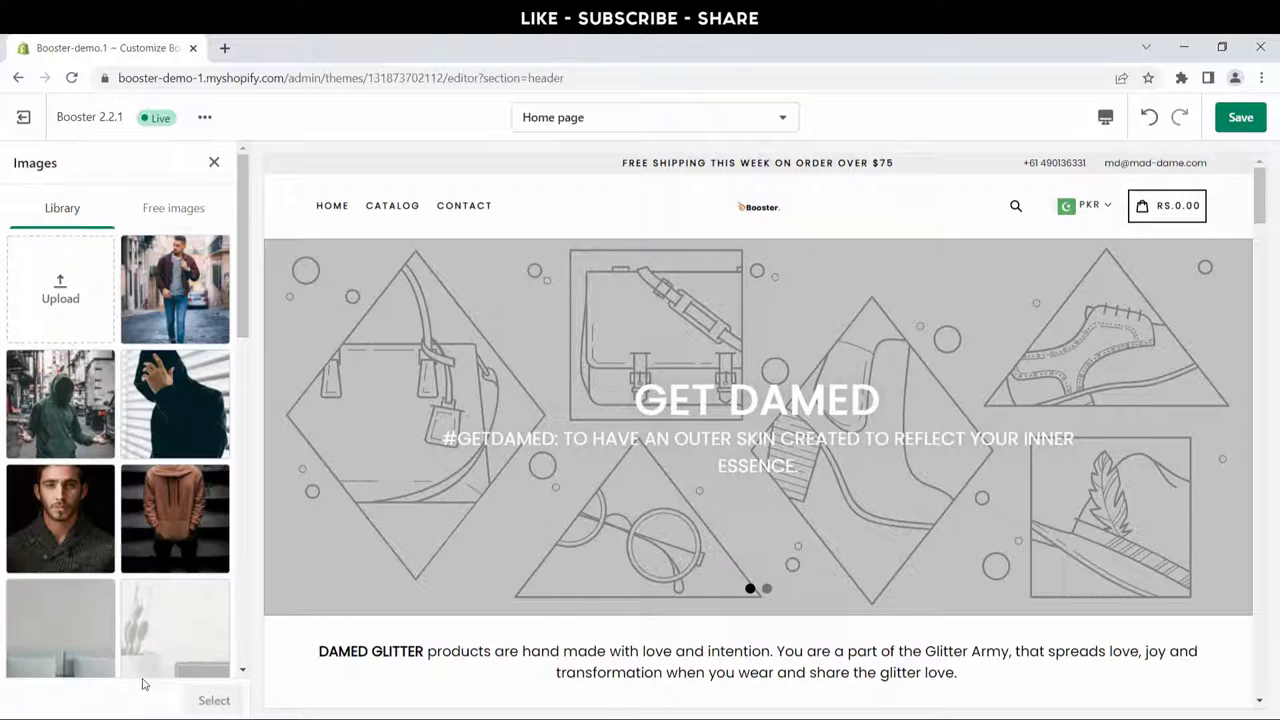
pyautogui.scroll(-8, 150, 500)
pyautogui.scroll(-2, 186, 598)
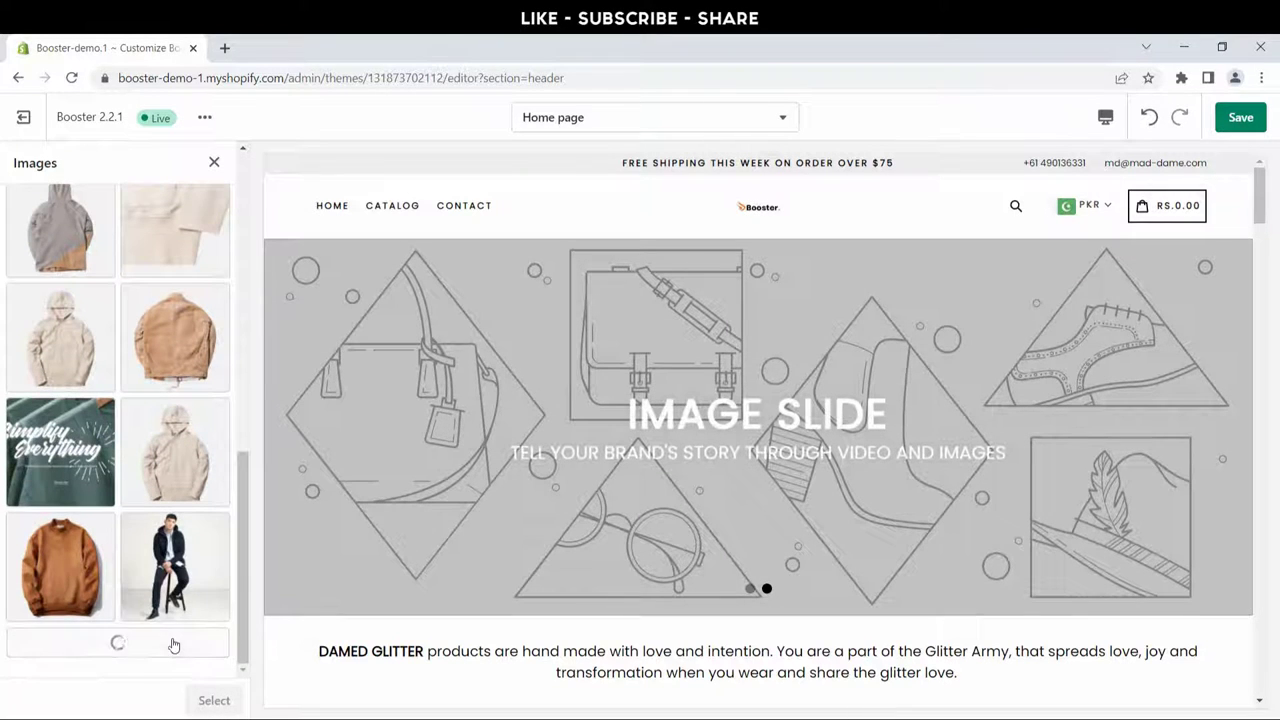
pyautogui.scroll(-3, 172, 566)
pyautogui.click(172, 575)
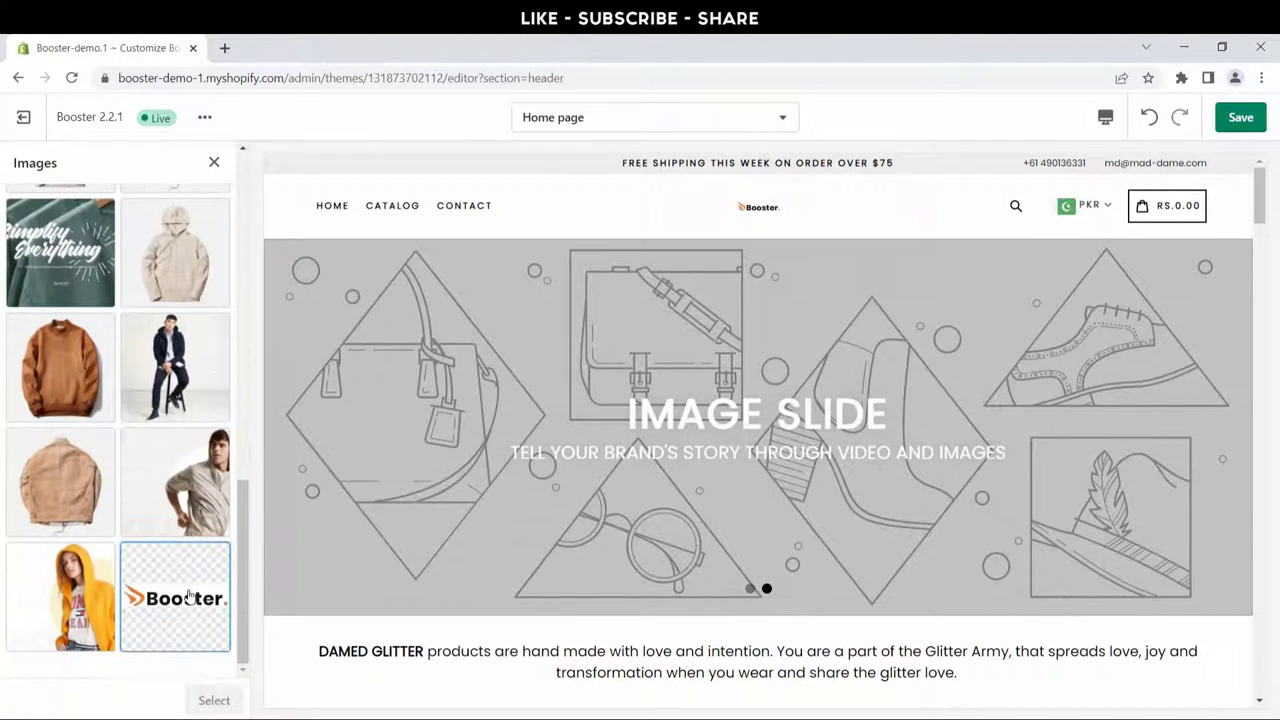
pyautogui.click(214, 701)
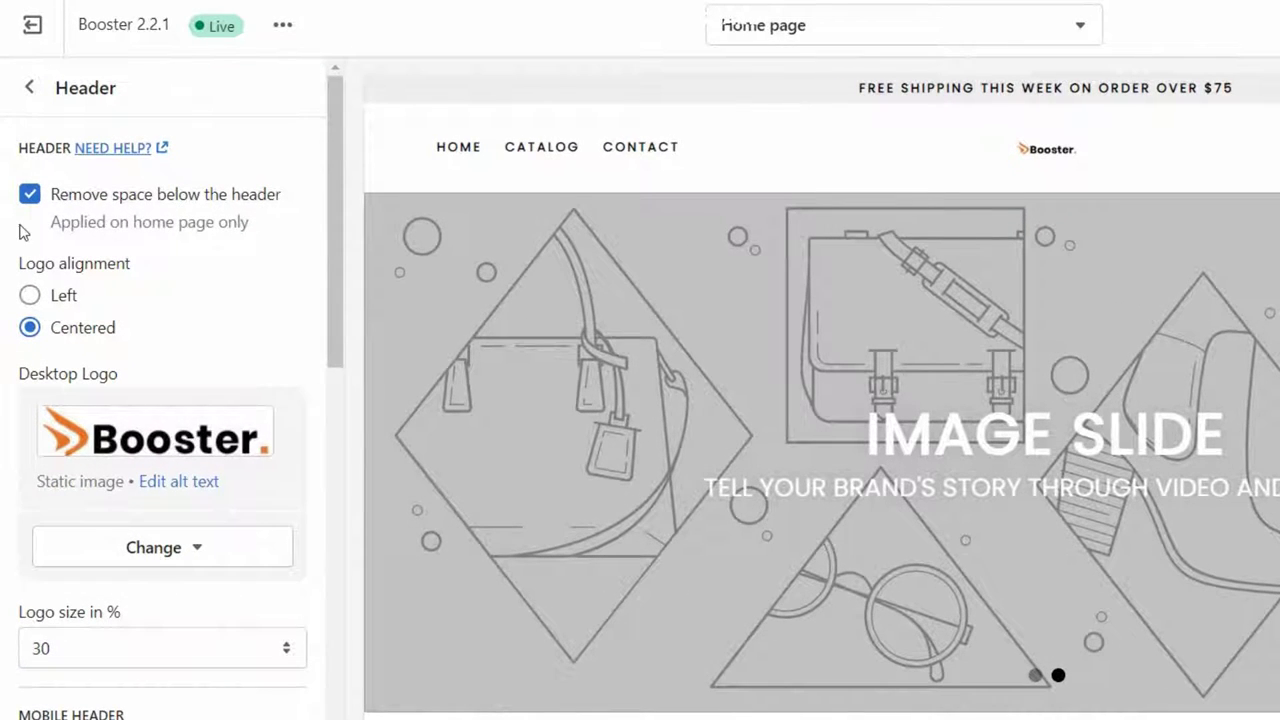
pyautogui.click(30, 196)
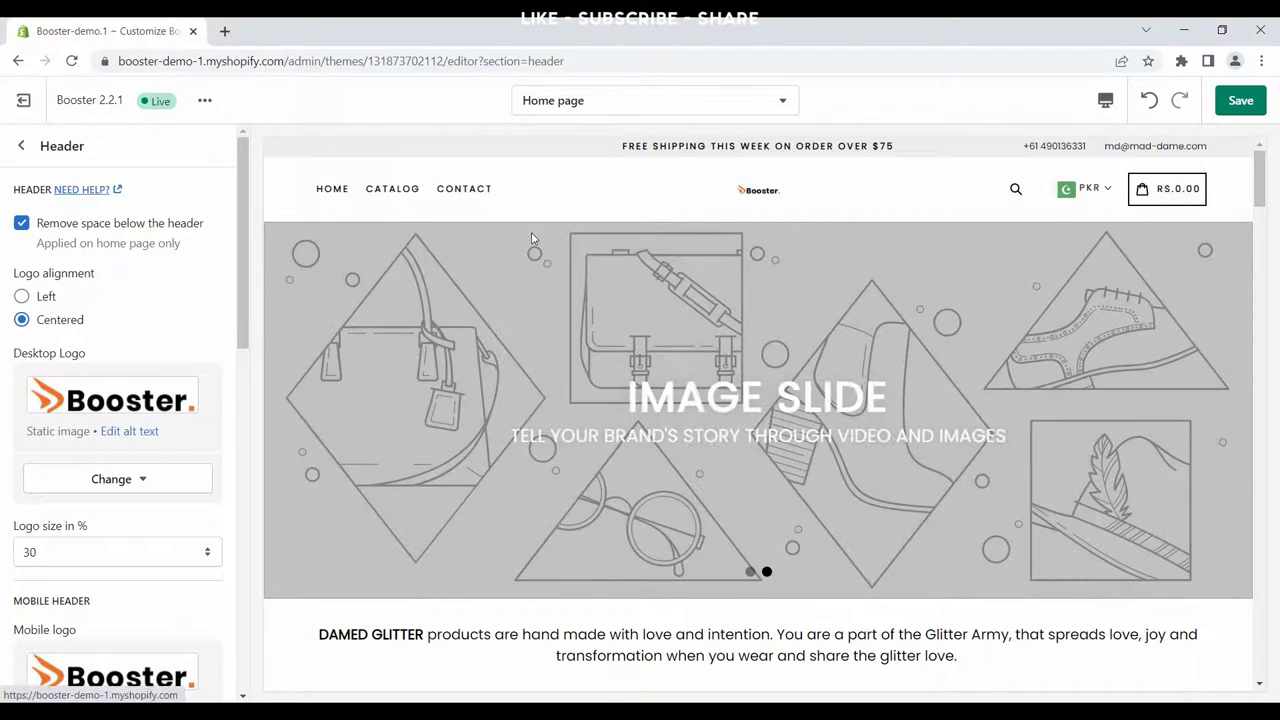
pyautogui.click(31, 301)
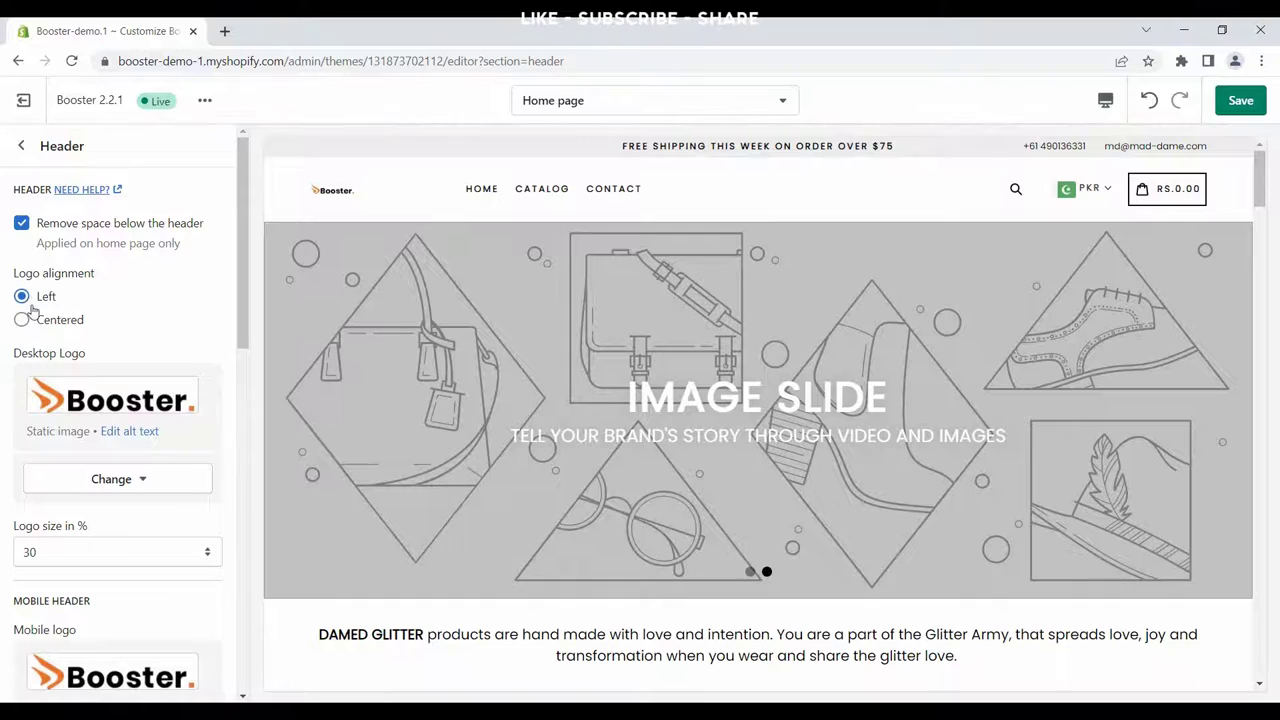
pyautogui.click(22, 320)
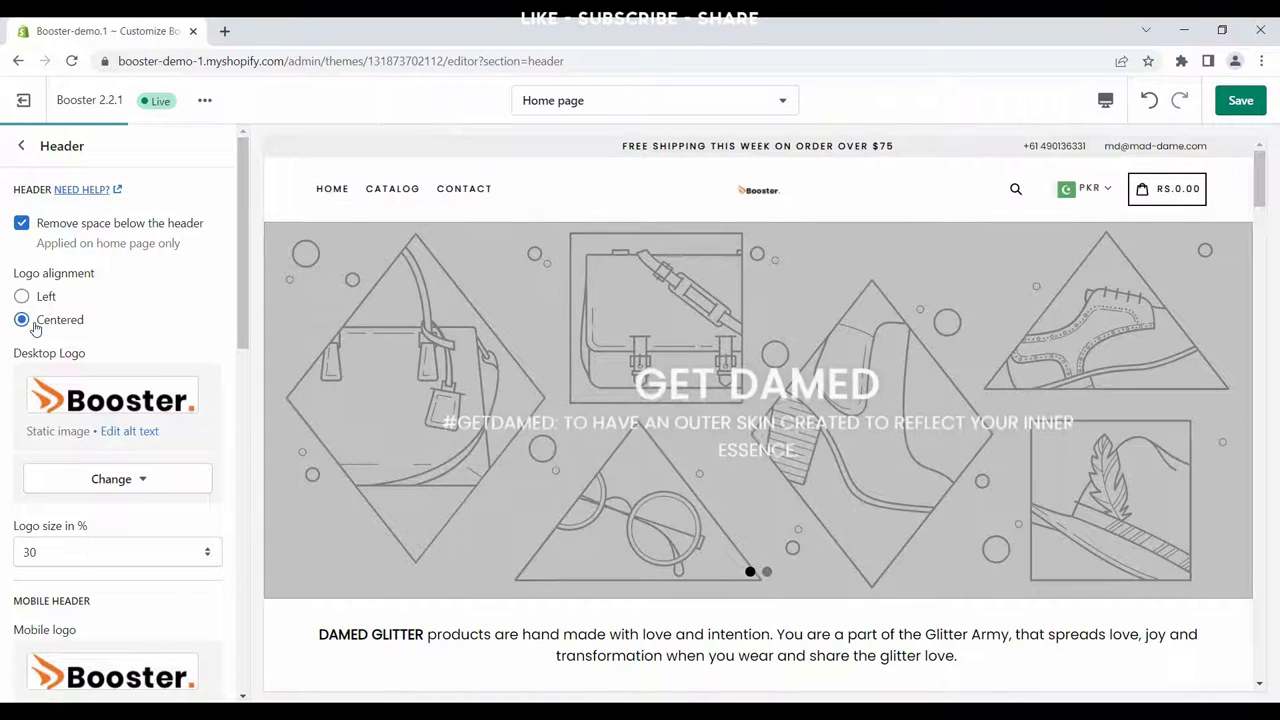
pyautogui.scroll(-2, 80, 350)
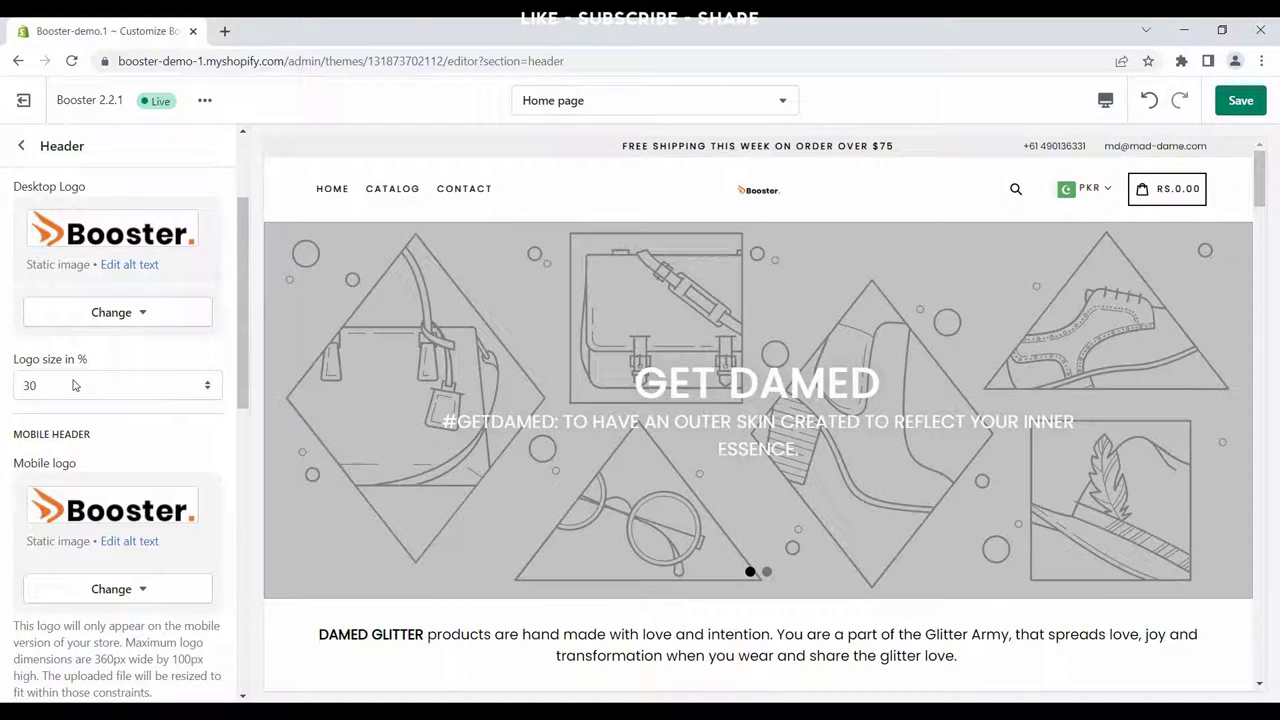
pyautogui.click(74, 385)
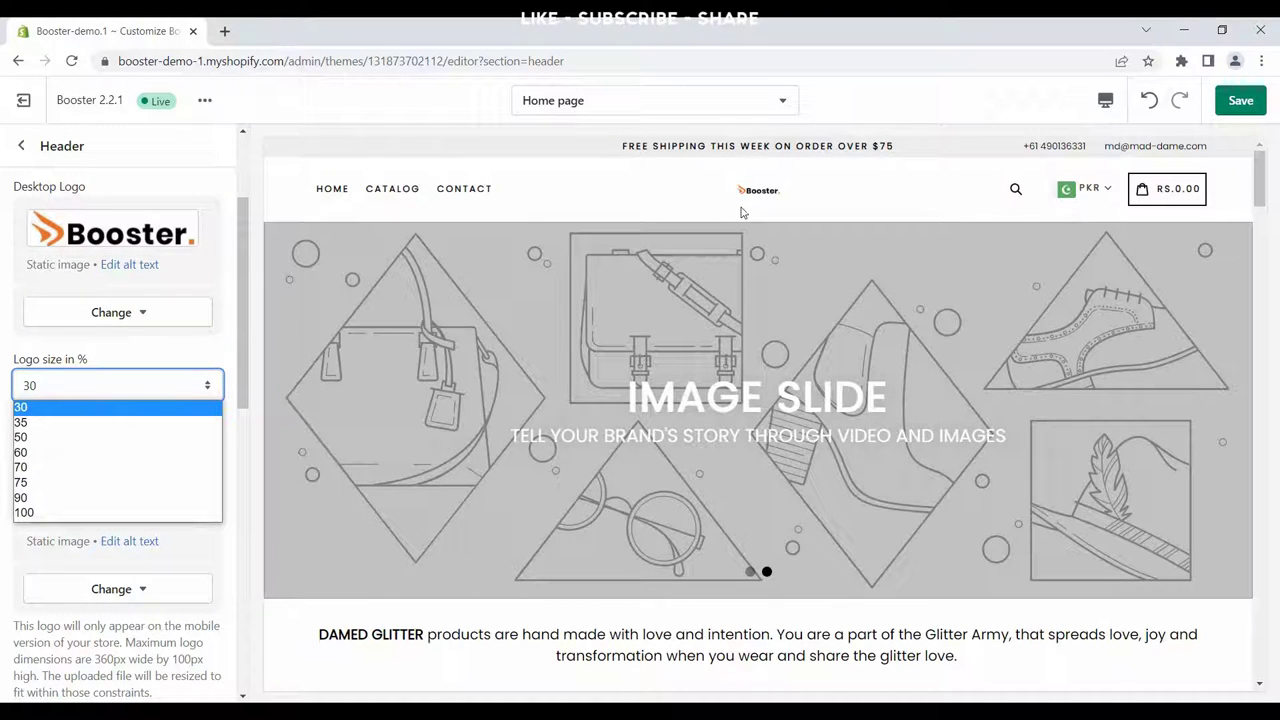
pyautogui.click(66, 424)
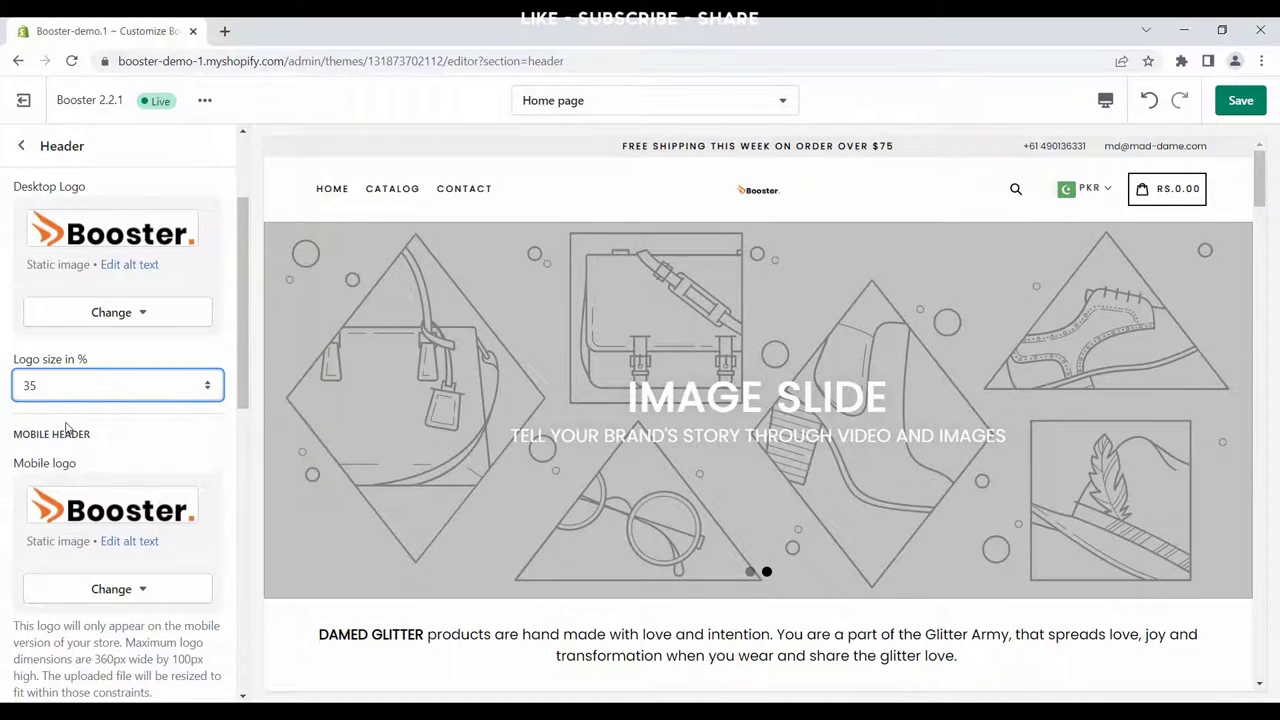
pyautogui.click(61, 390)
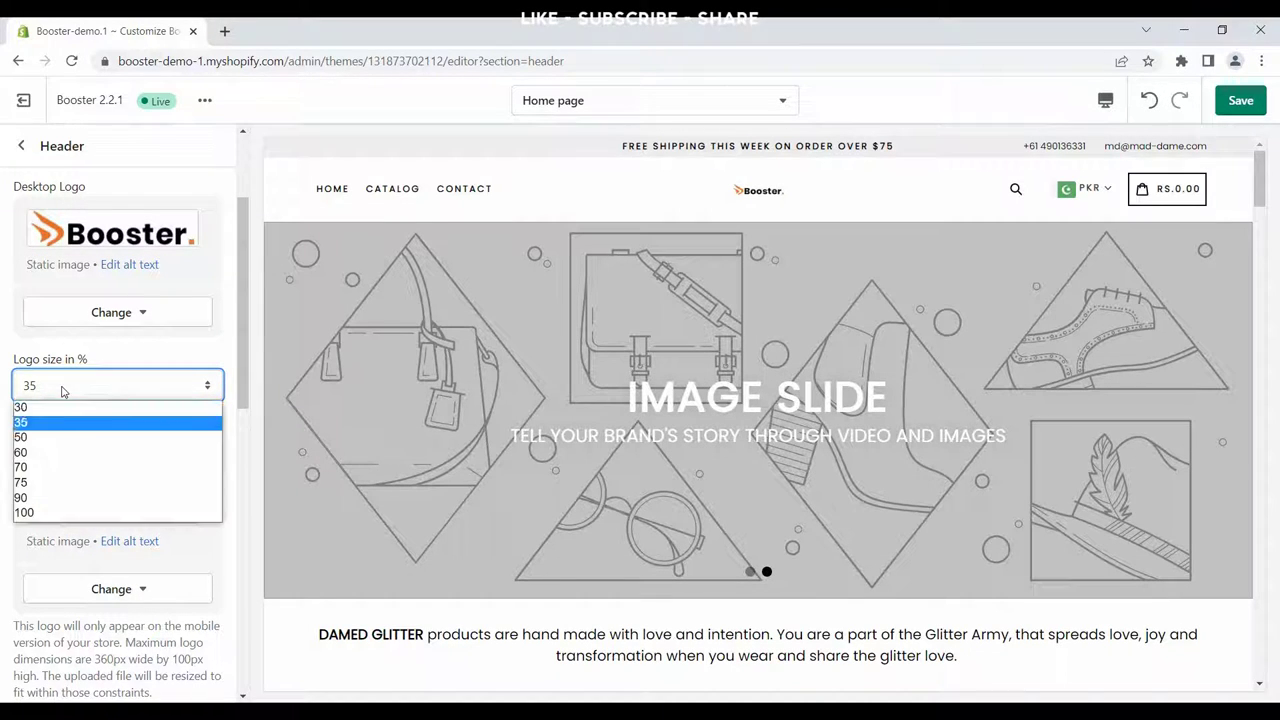
pyautogui.click(45, 467)
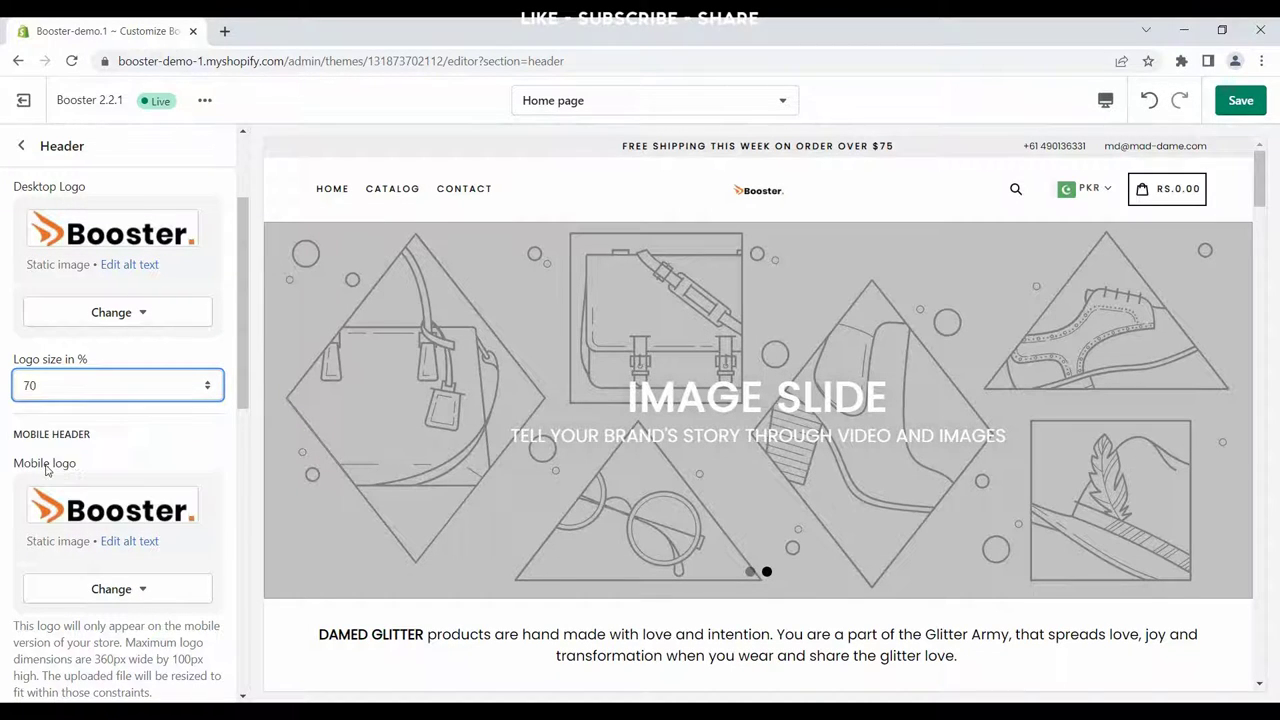
pyautogui.click(57, 397)
pyautogui.click(54, 516)
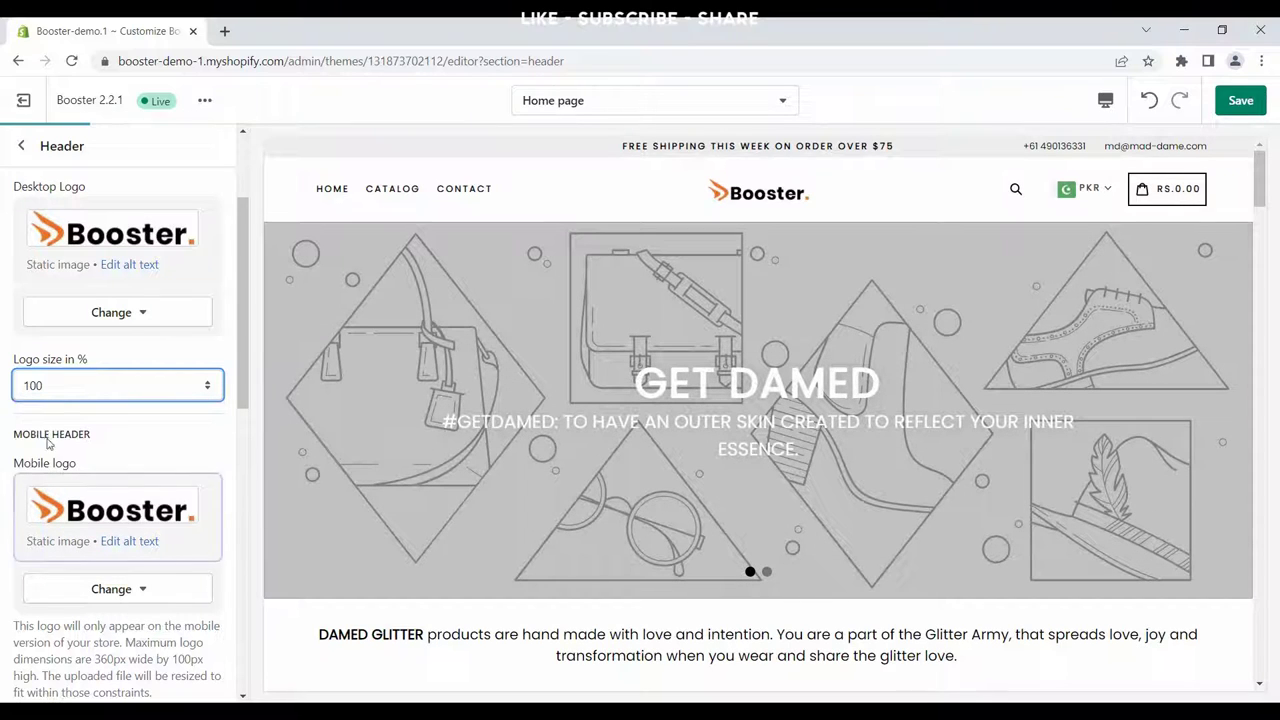
pyautogui.click(60, 390)
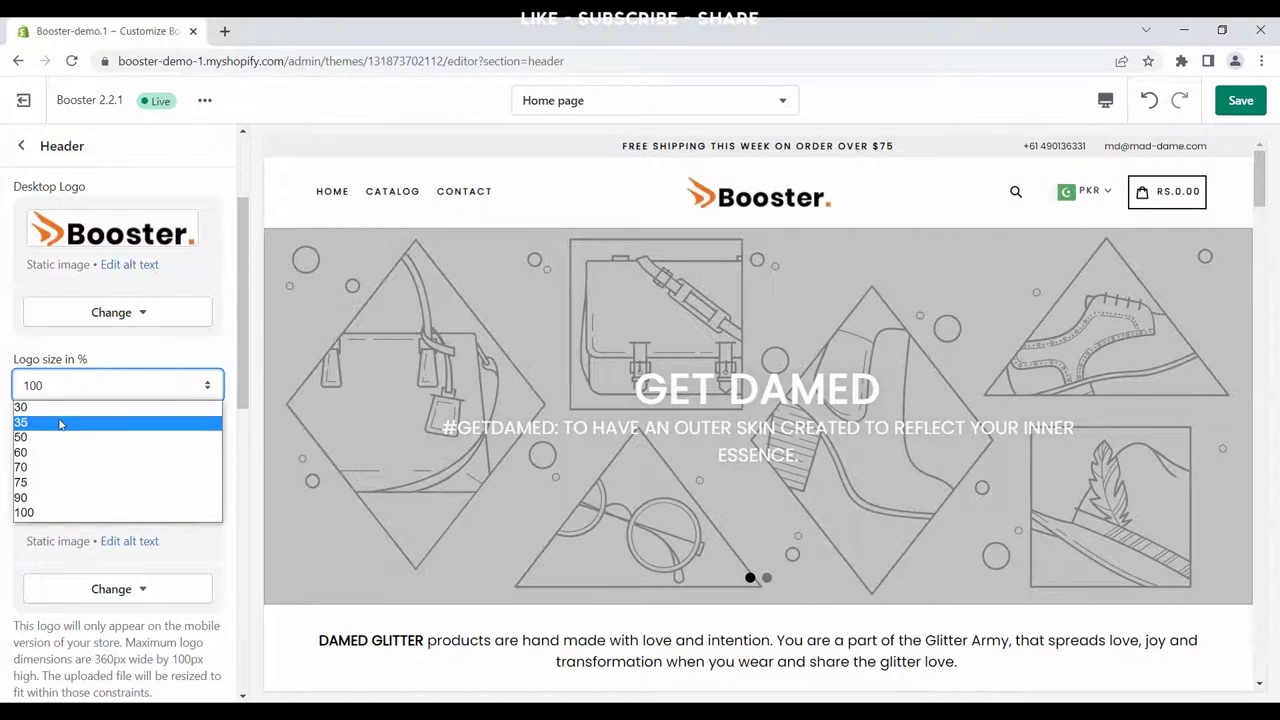
pyautogui.click(53, 408)
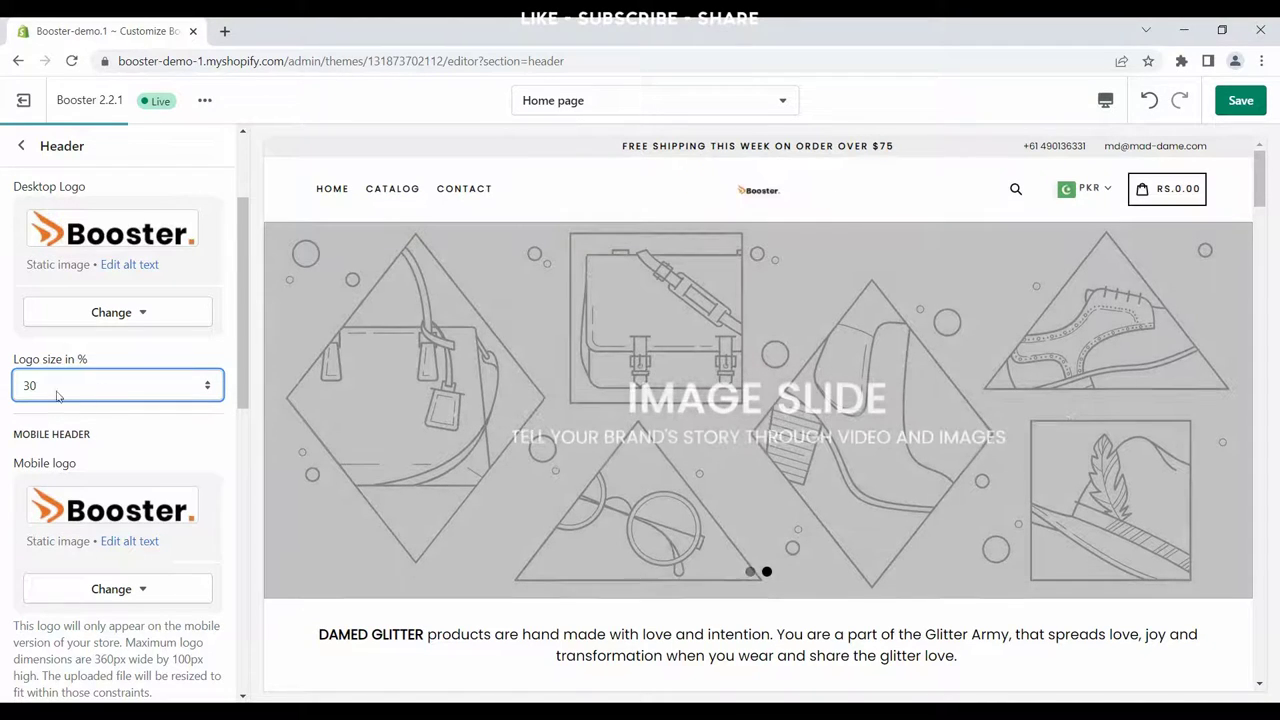
pyautogui.scroll(-3, 107, 395)
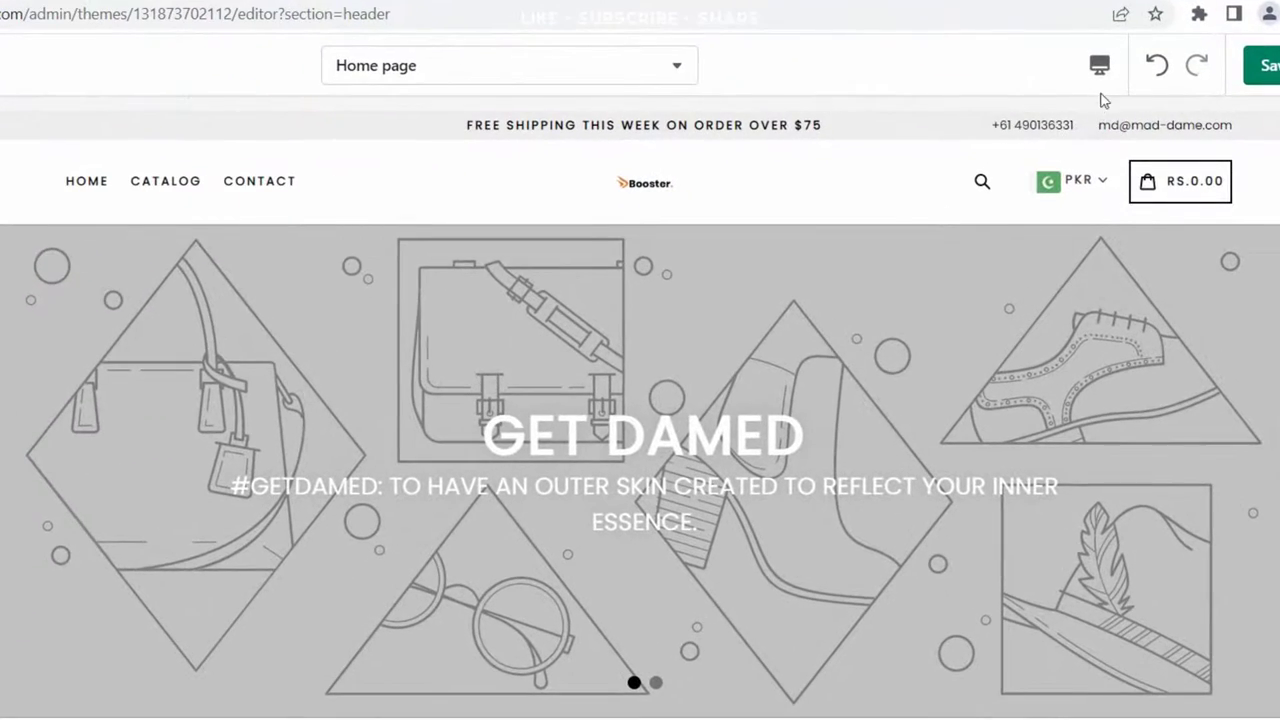
# Step: Switch the theme preview to mobile width
pyautogui.click(1100, 66)
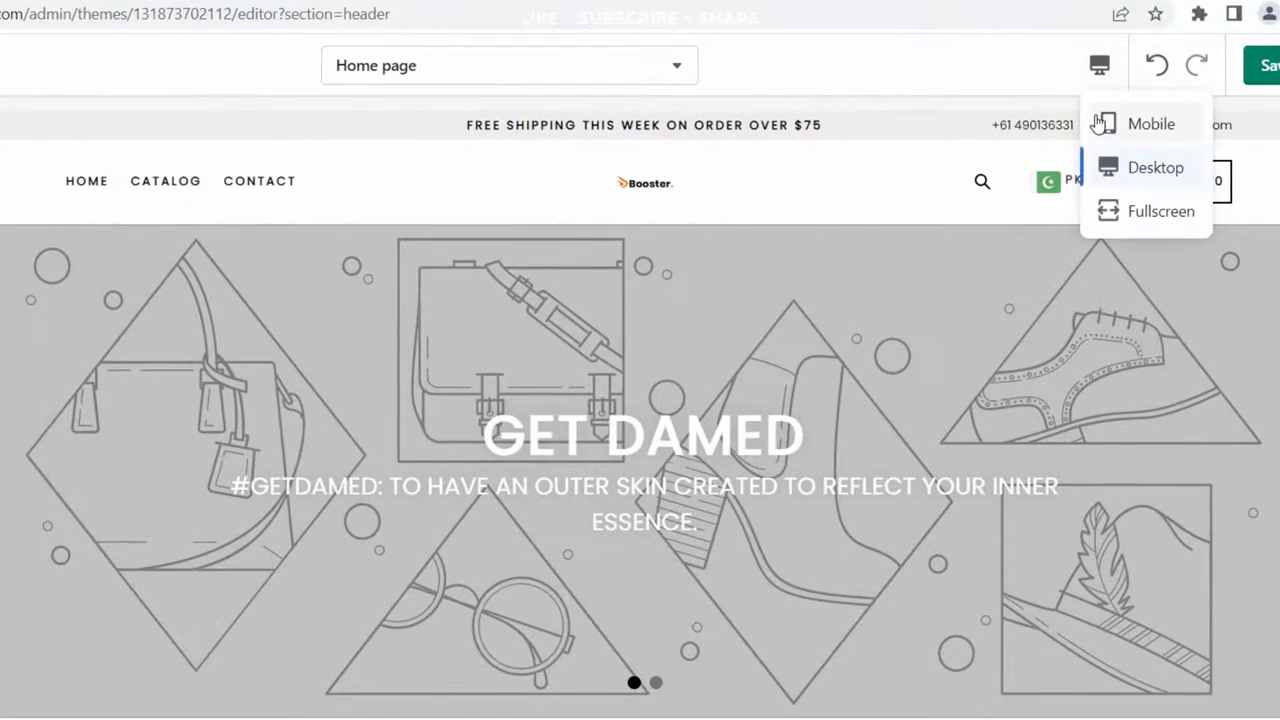
pyautogui.click(1110, 124)
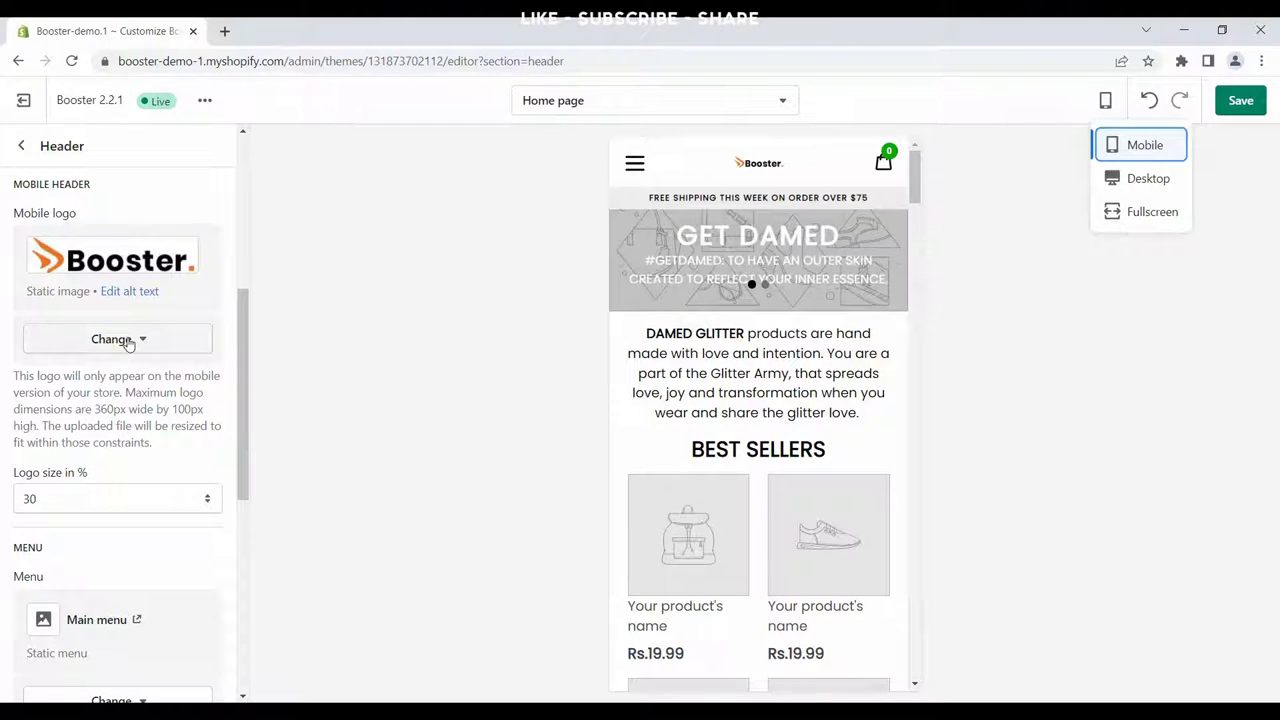
pyautogui.click(112, 340)
# Step: Set the mobile logo size to 50%, then 90%, and return the preview to desktop
pyautogui.click(88, 476)
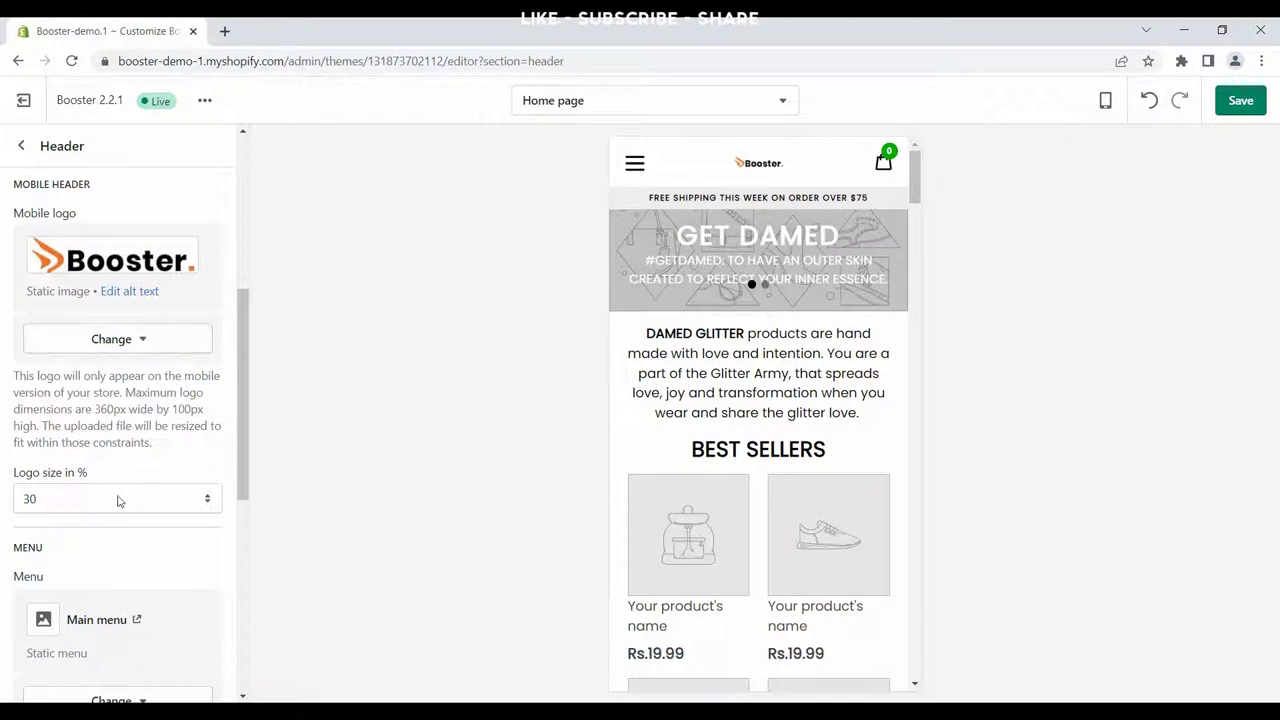
pyautogui.click(117, 501)
pyautogui.click(100, 553)
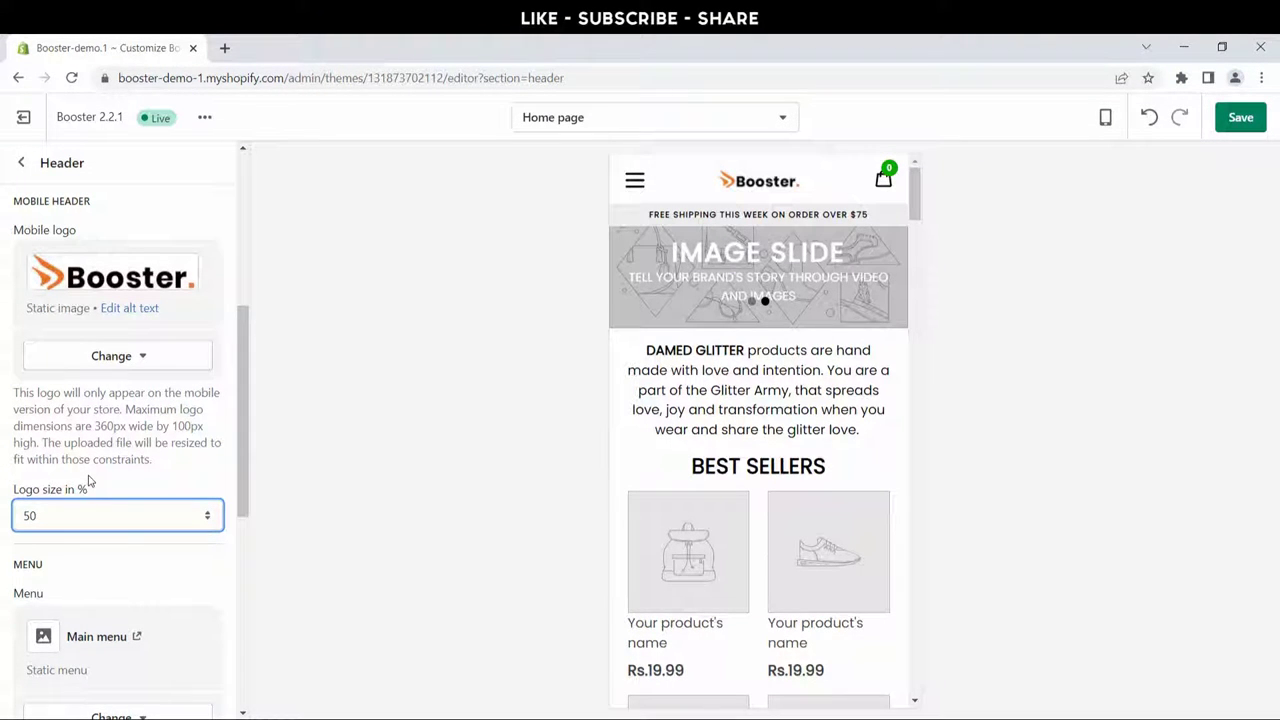
pyautogui.click(88, 518)
pyautogui.click(92, 619)
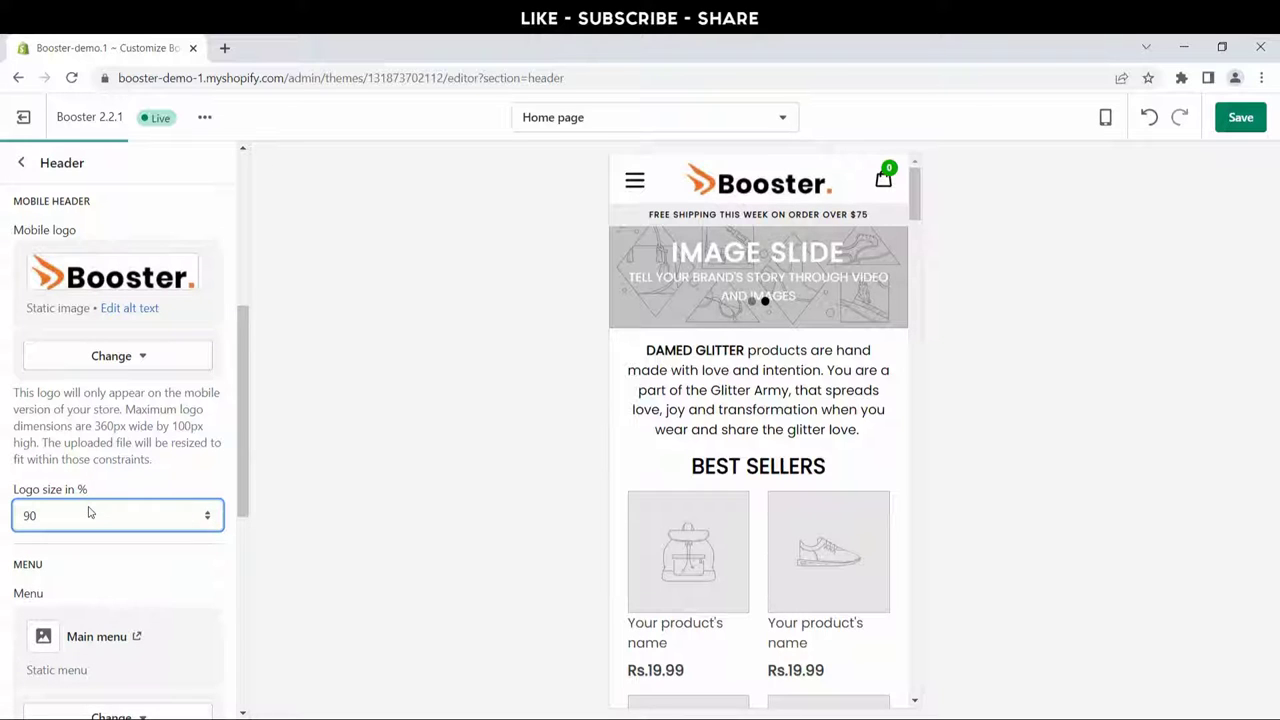
pyautogui.click(88, 513)
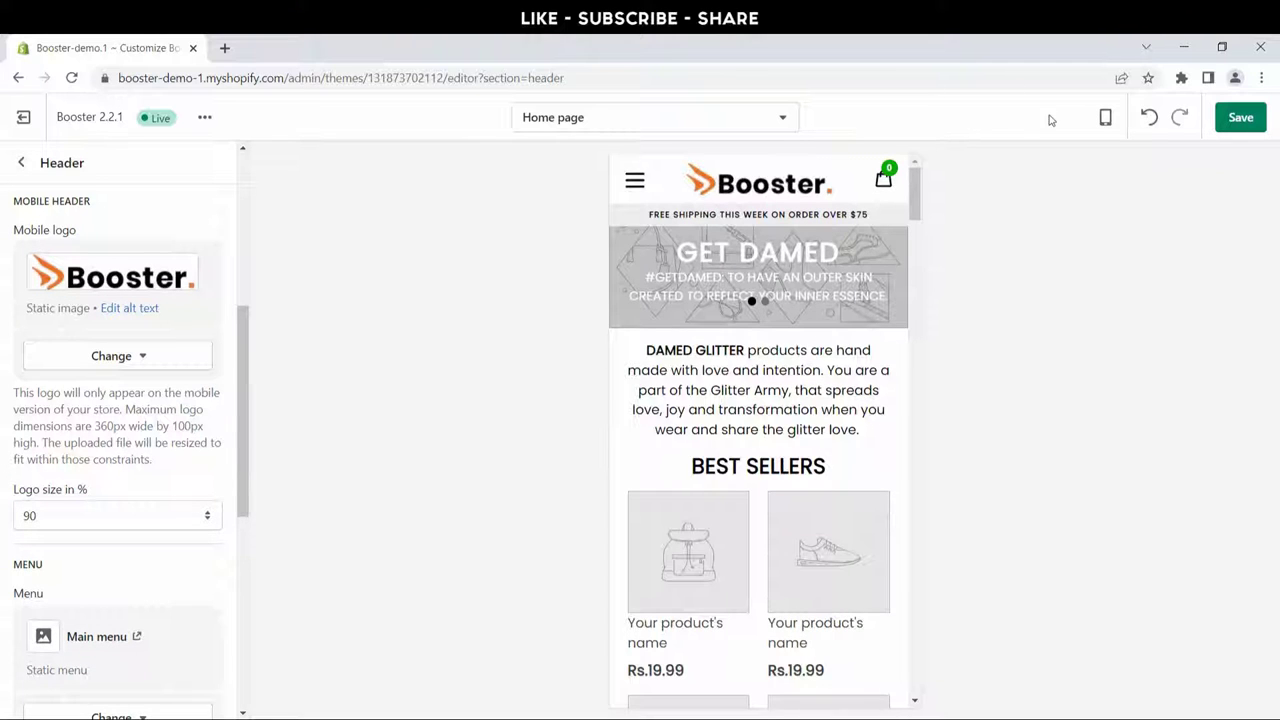
pyautogui.click(1108, 120)
pyautogui.click(1122, 199)
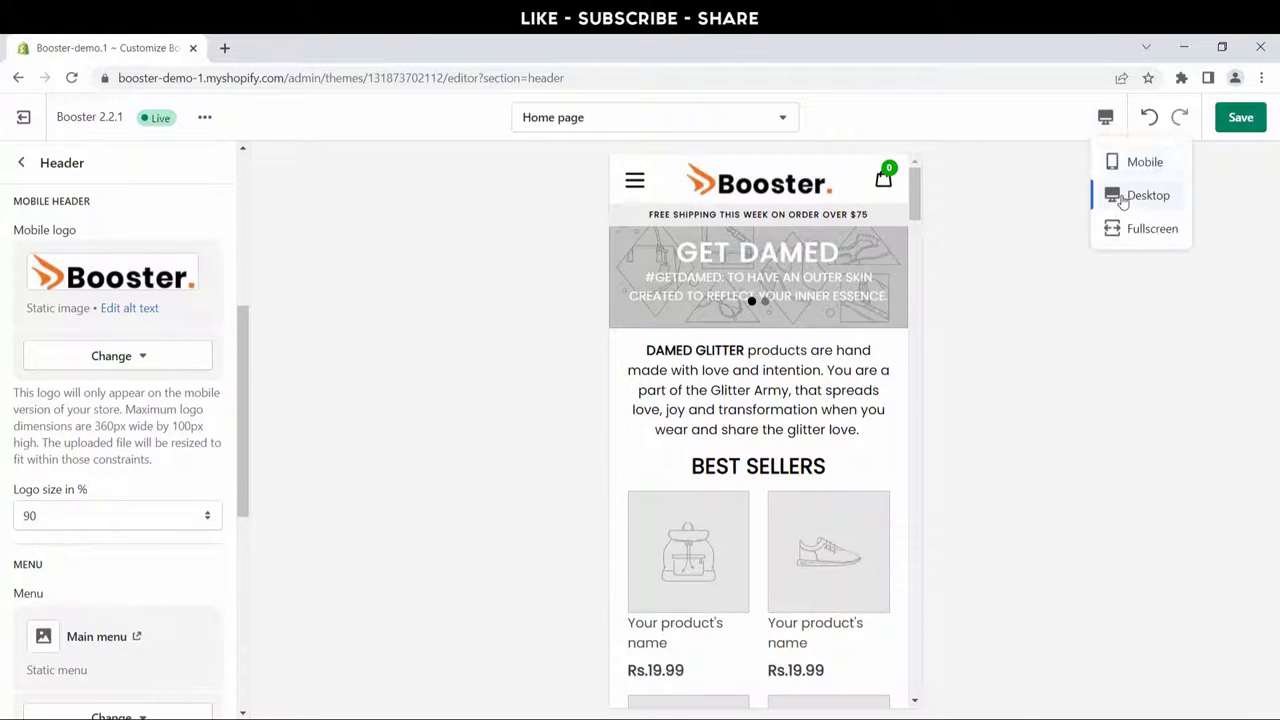
# Step: Toggle the free-shipping header strip and search icon off, then back on
pyautogui.scroll(-4, 100, 418)
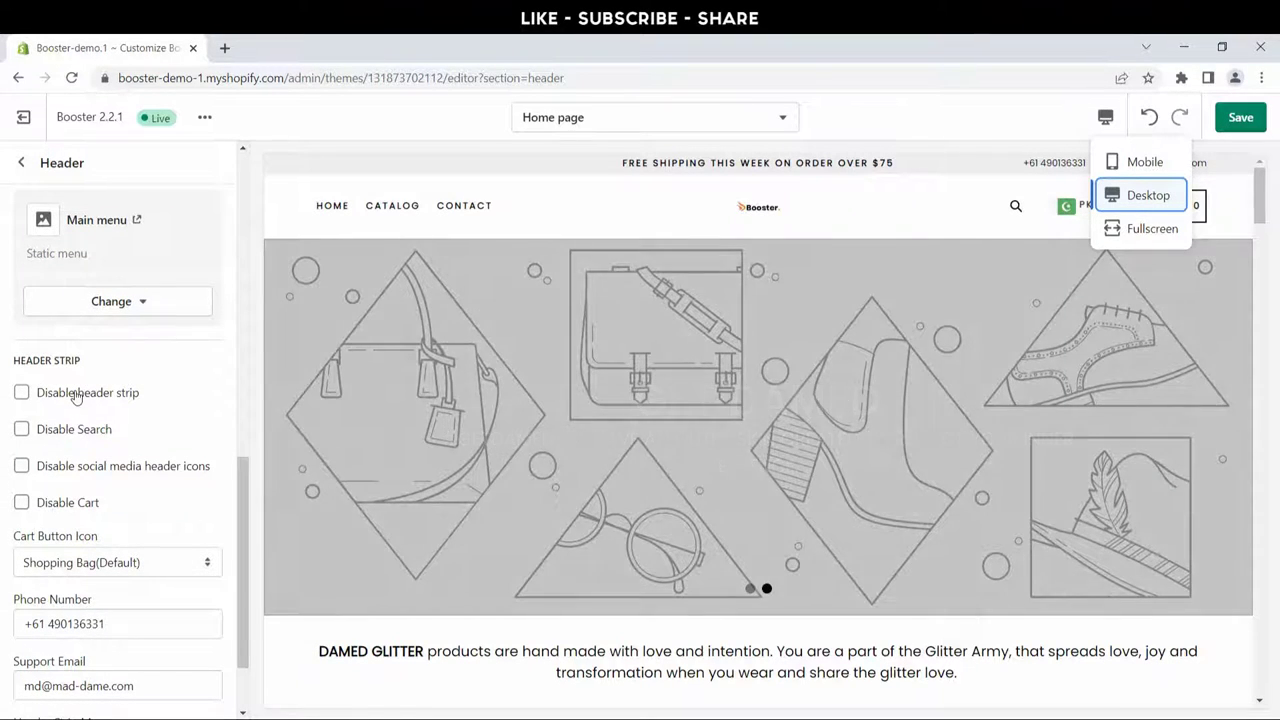
pyautogui.click(1108, 118)
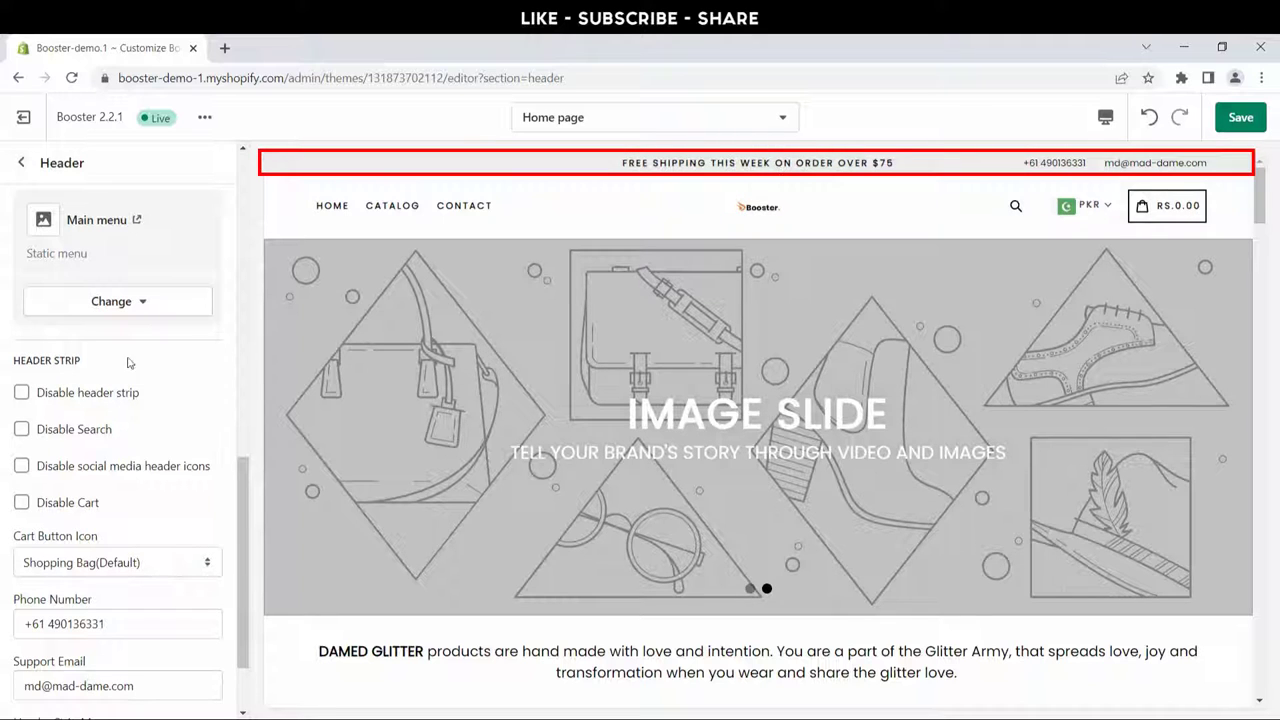
pyautogui.click(110, 393)
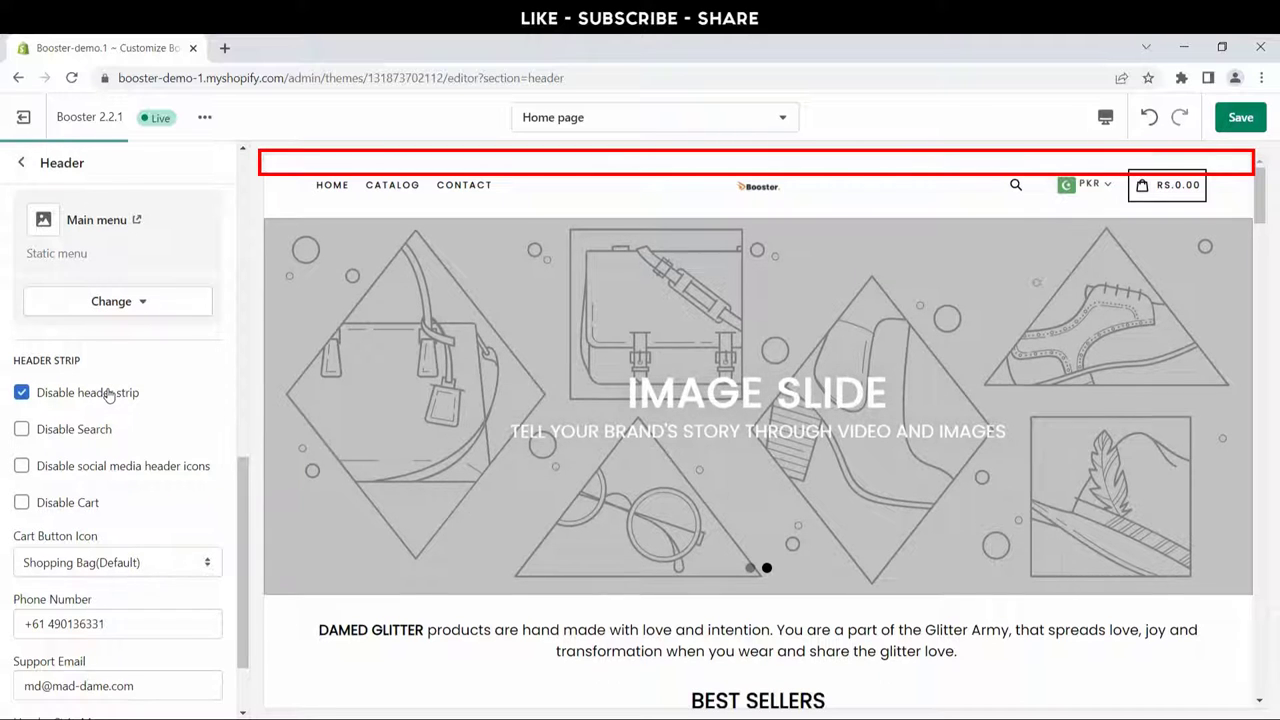
pyautogui.click(110, 393)
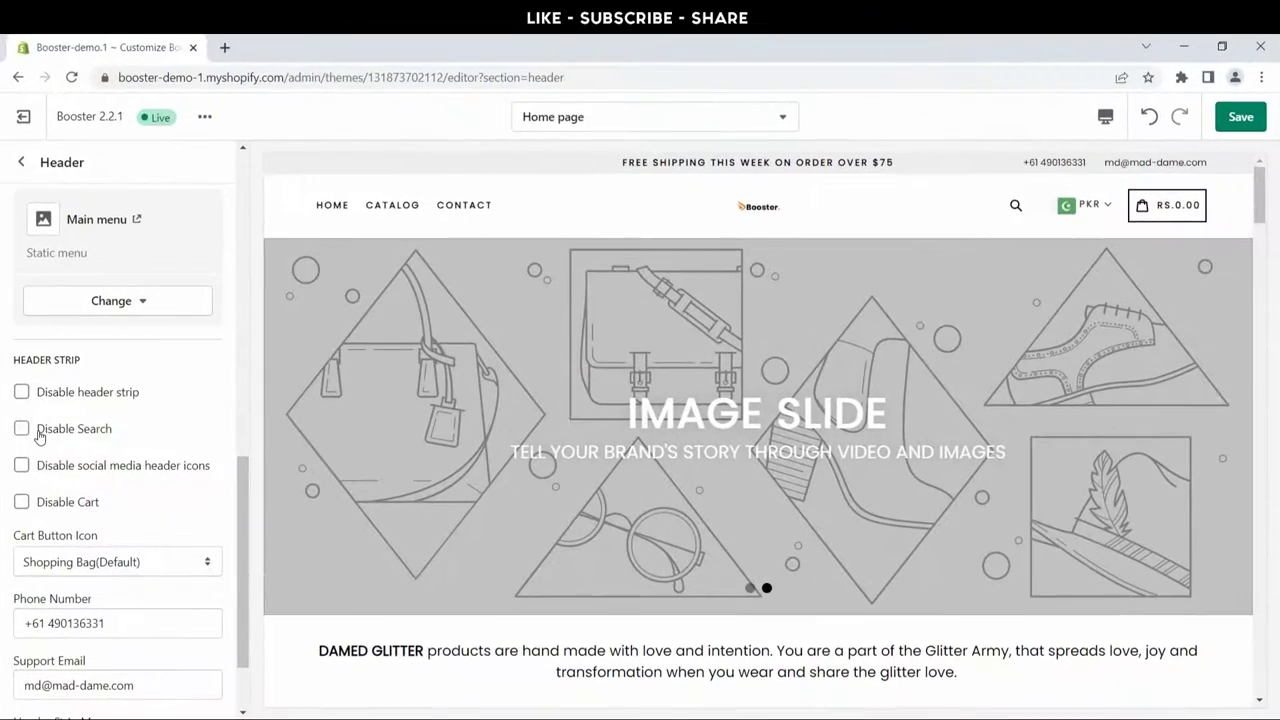
pyautogui.click(36, 432)
pyautogui.click(40, 432)
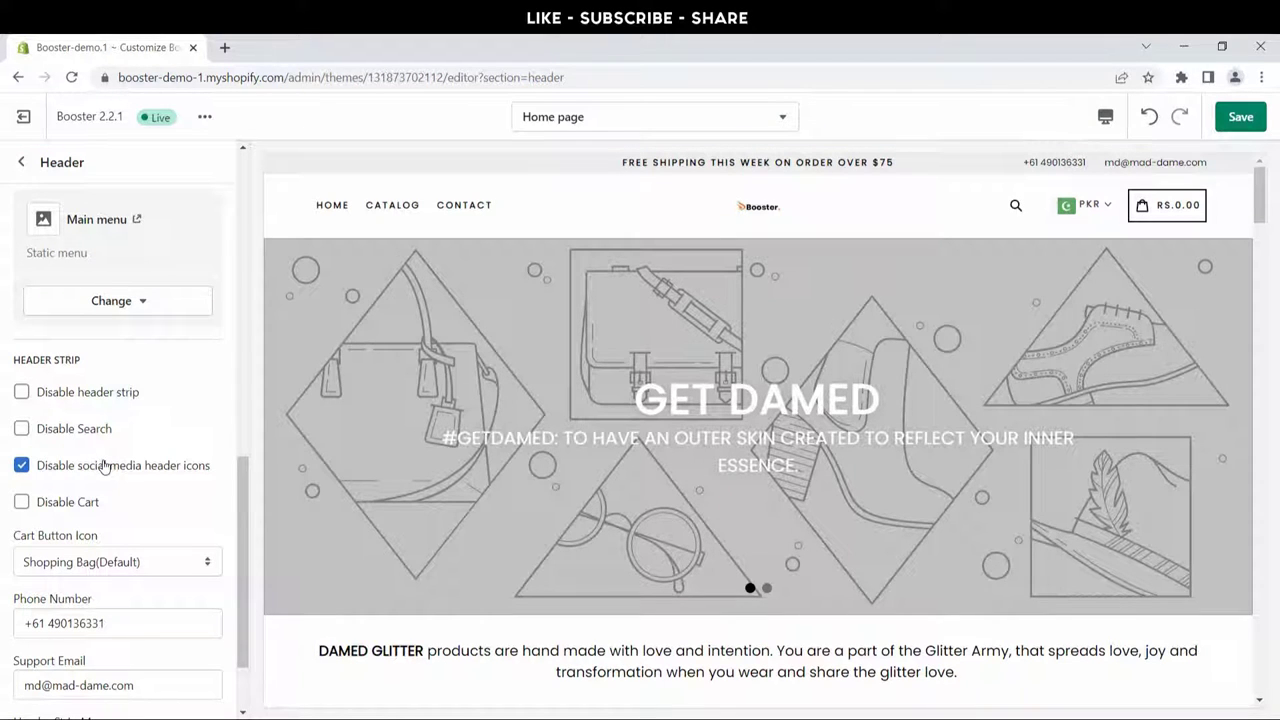
# Step: Hide the header social media icons and re-enable the cart button
pyautogui.click(104, 467)
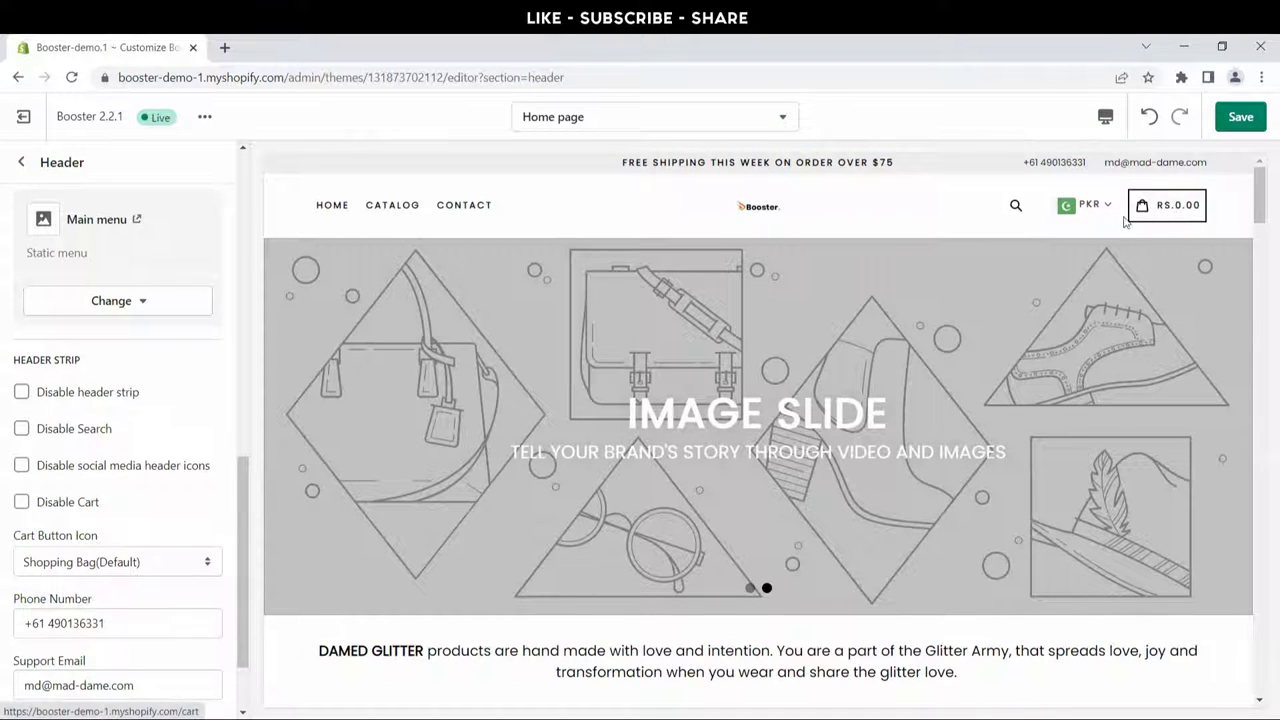
pyautogui.click(93, 505)
pyautogui.scroll(-1, 33, 472)
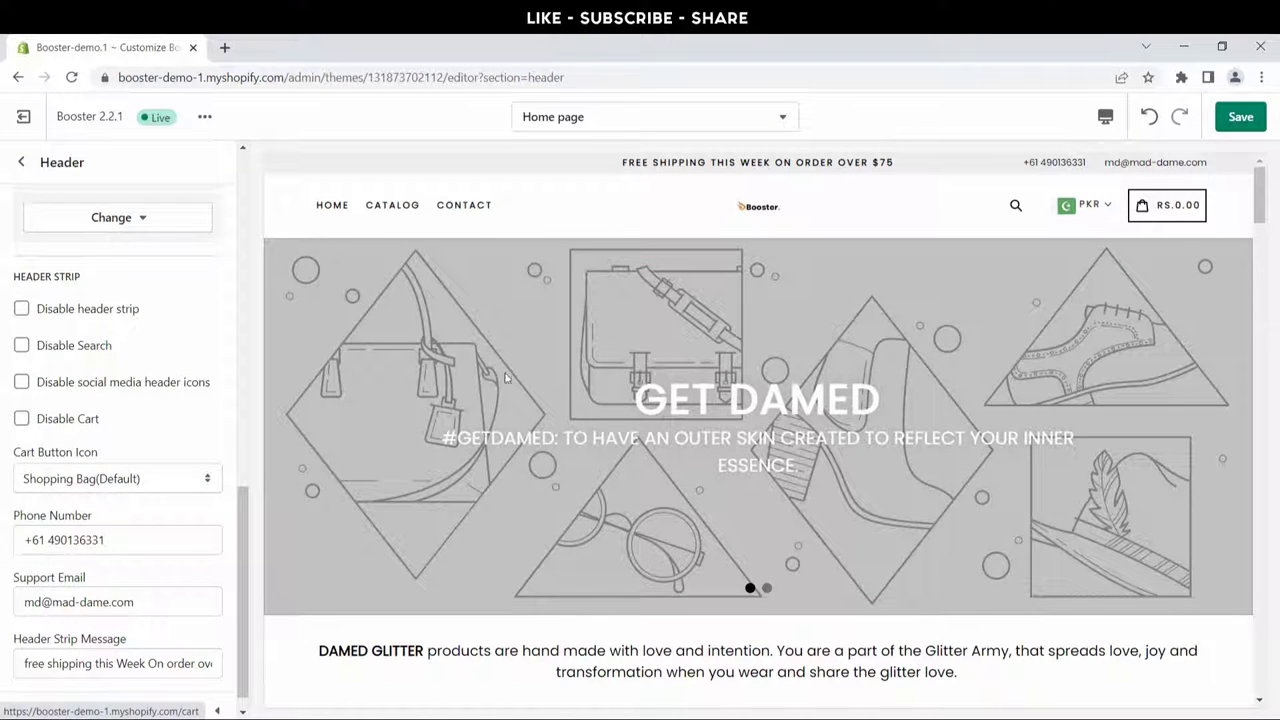
pyautogui.click(176, 479)
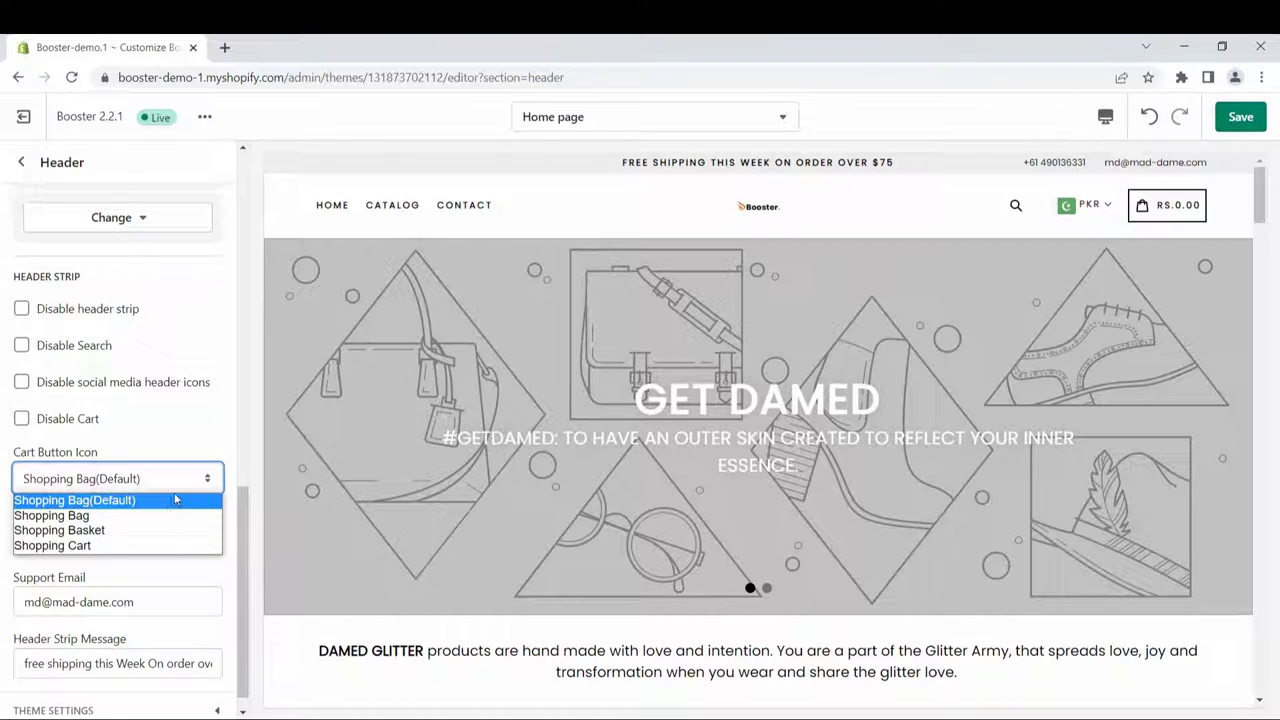
pyautogui.click(178, 516)
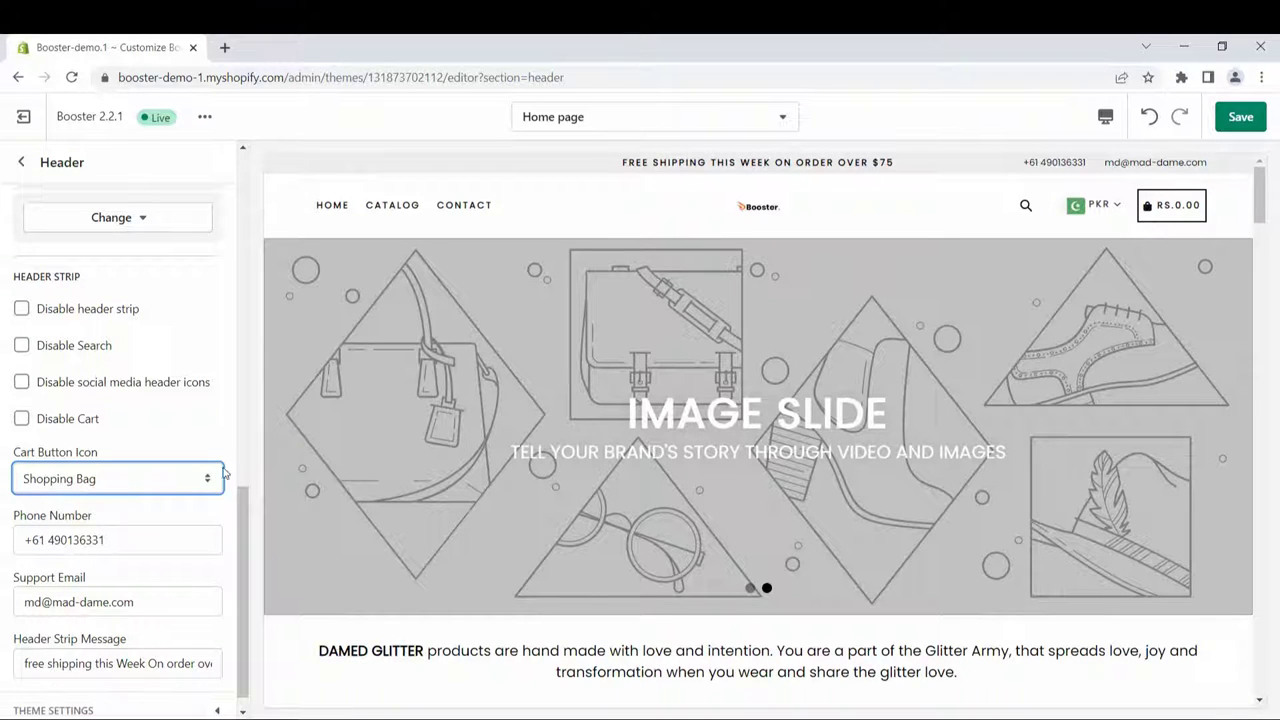
pyautogui.click(207, 481)
pyautogui.click(190, 530)
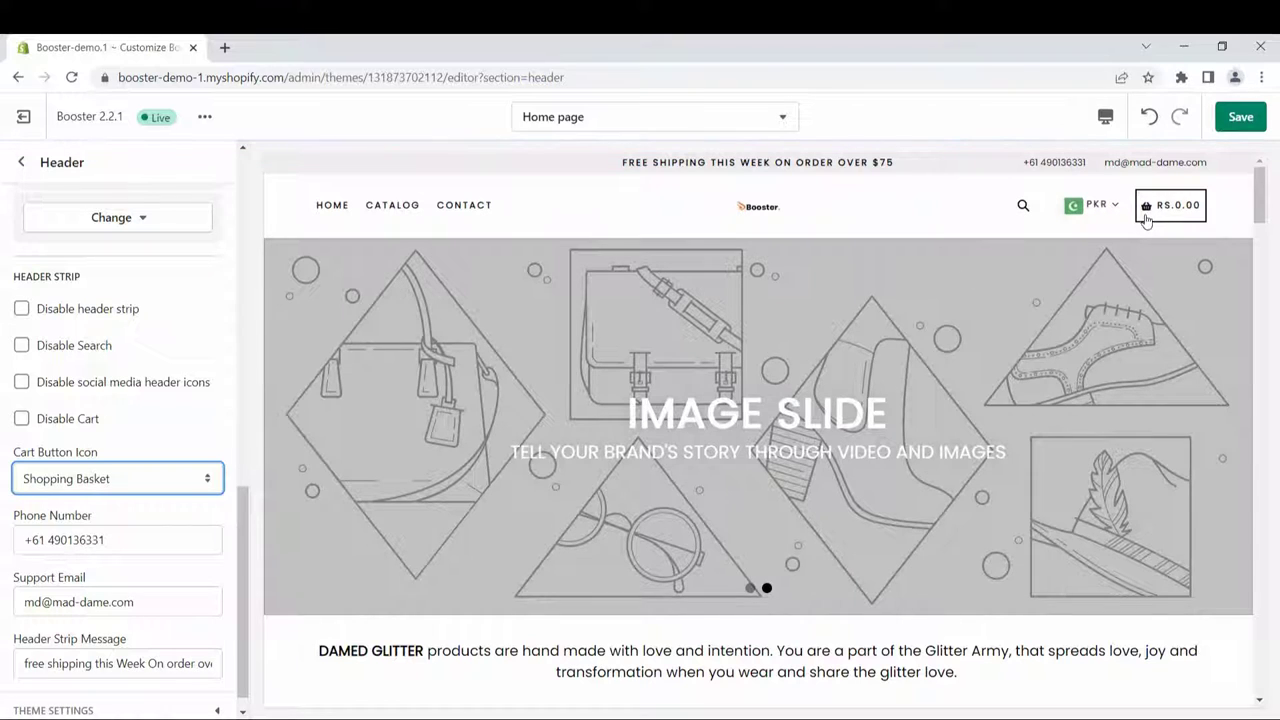
pyautogui.click(119, 479)
pyautogui.click(110, 547)
pyautogui.click(167, 485)
pyautogui.click(160, 503)
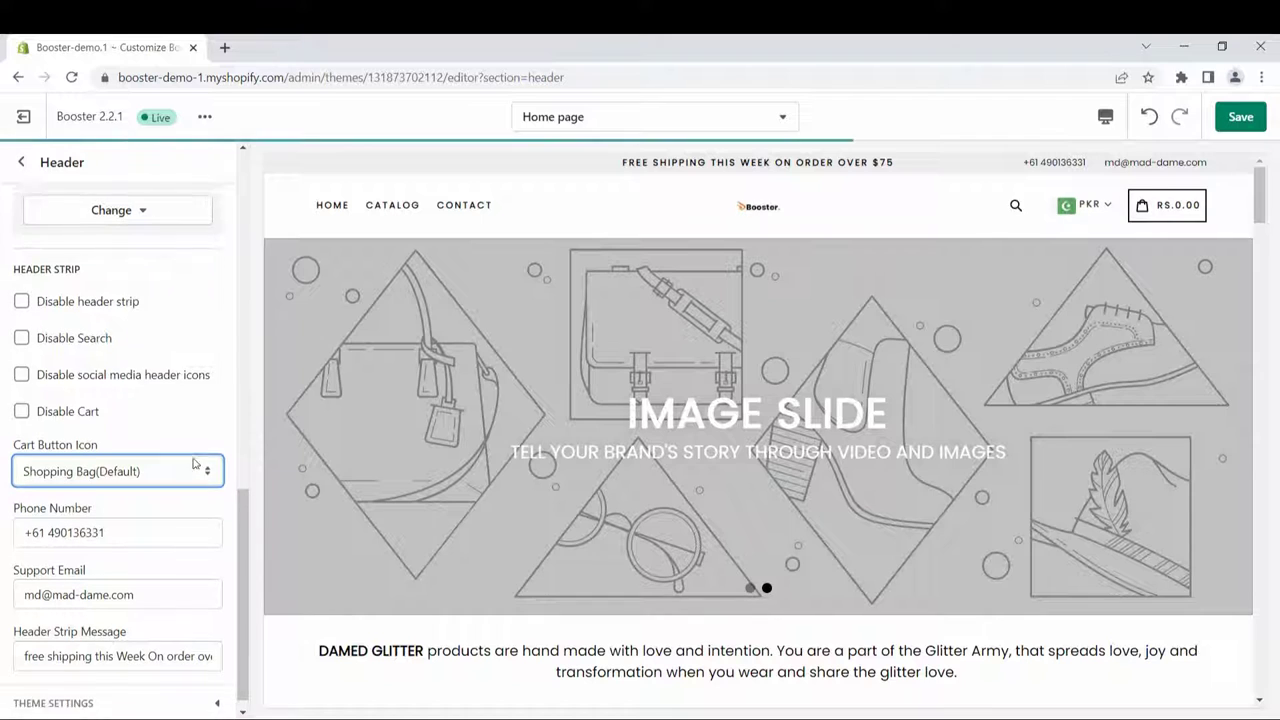
pyautogui.scroll(-1, 199, 458)
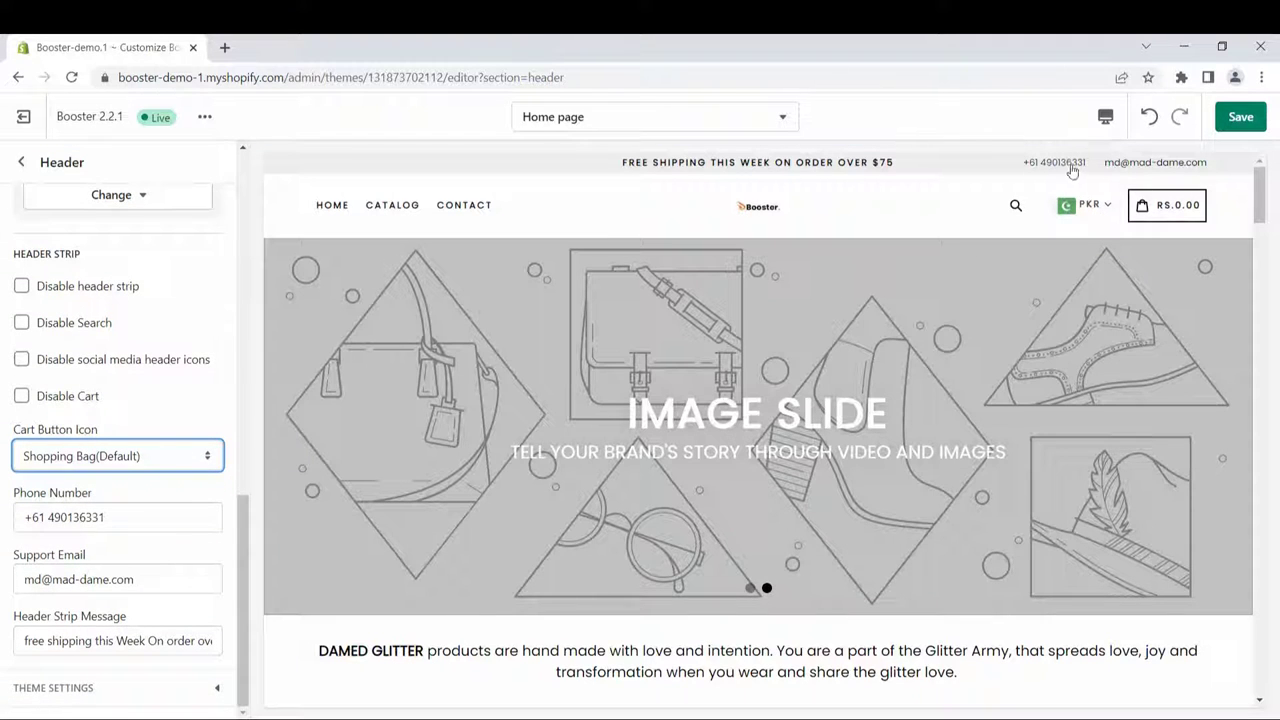
# Step: Replace the store phone number with the new +92 number
pyautogui.click(131, 517)
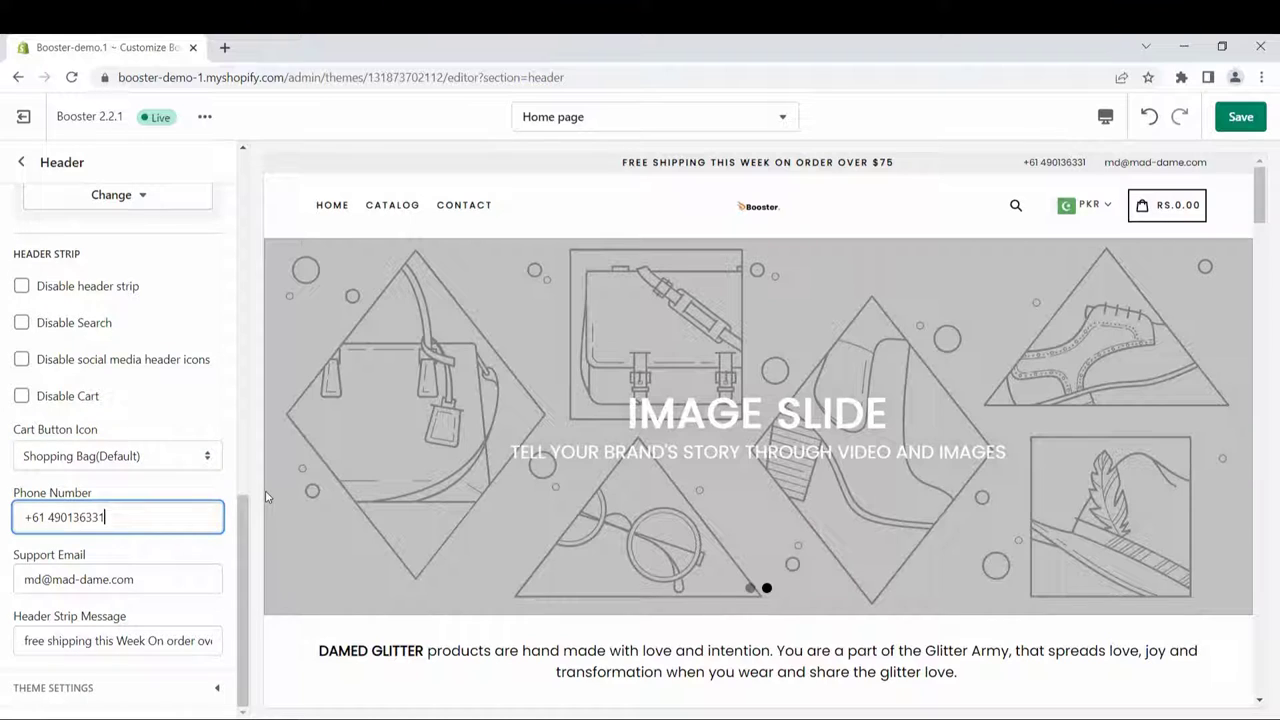
pyautogui.press('BackSpace')
pyautogui.press('BackSpace')
pyautogui.press('BackSpace')
pyautogui.press('BackSpace')
pyautogui.press('BackSpace')
pyautogui.press('BackSpace')
pyautogui.press('BackSpace')
pyautogui.press('BackSpace')
pyautogui.press('BackSpace')
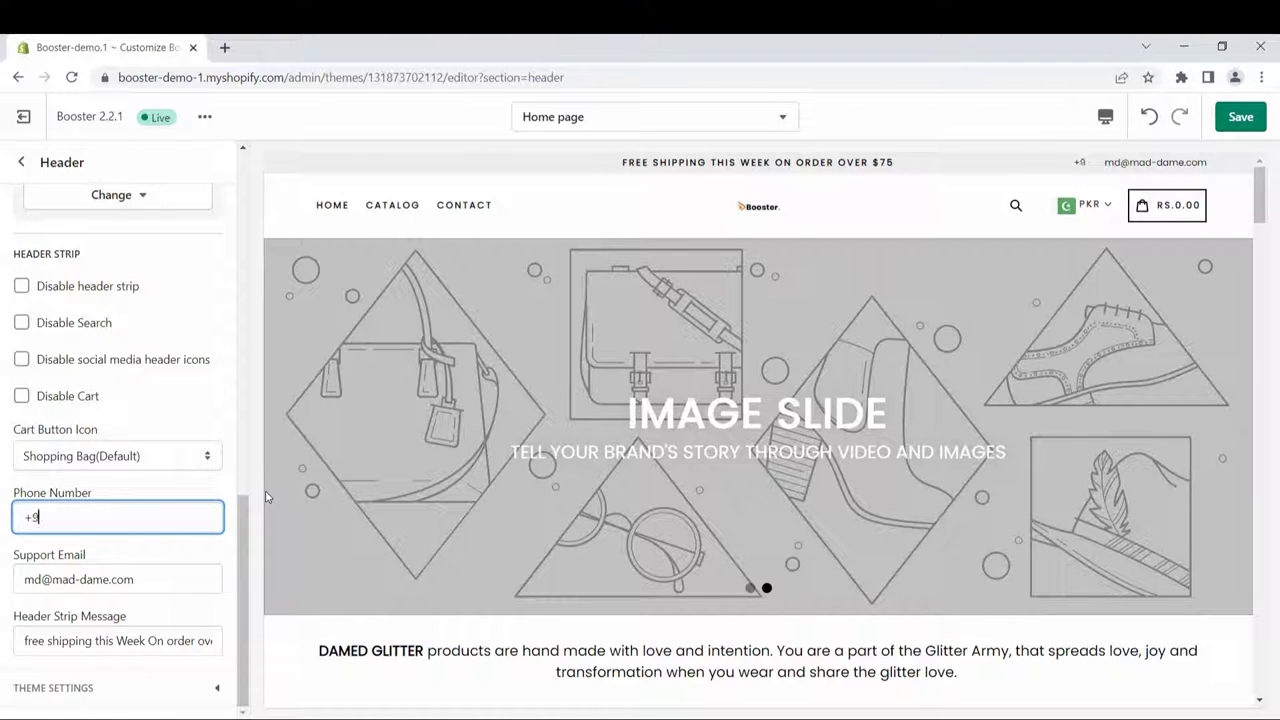
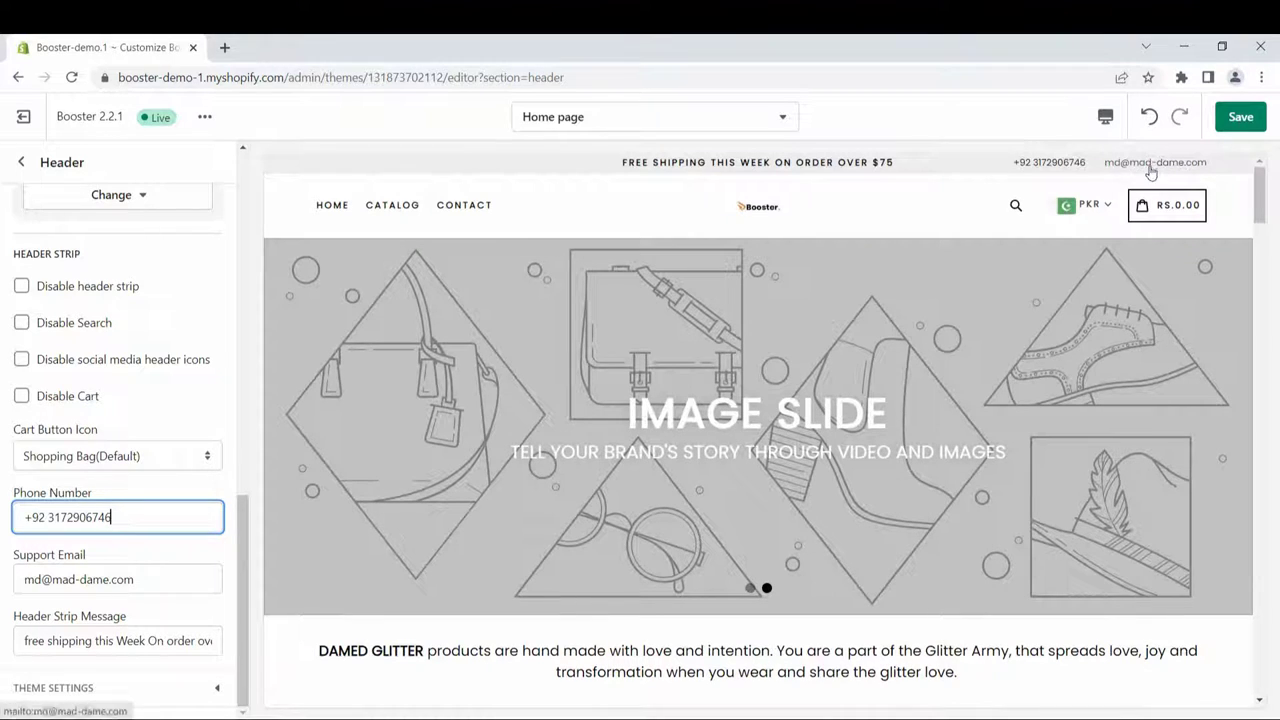
# Step: Clear the Support Email field and enter the new Gmail support address
pyautogui.click(197, 577)
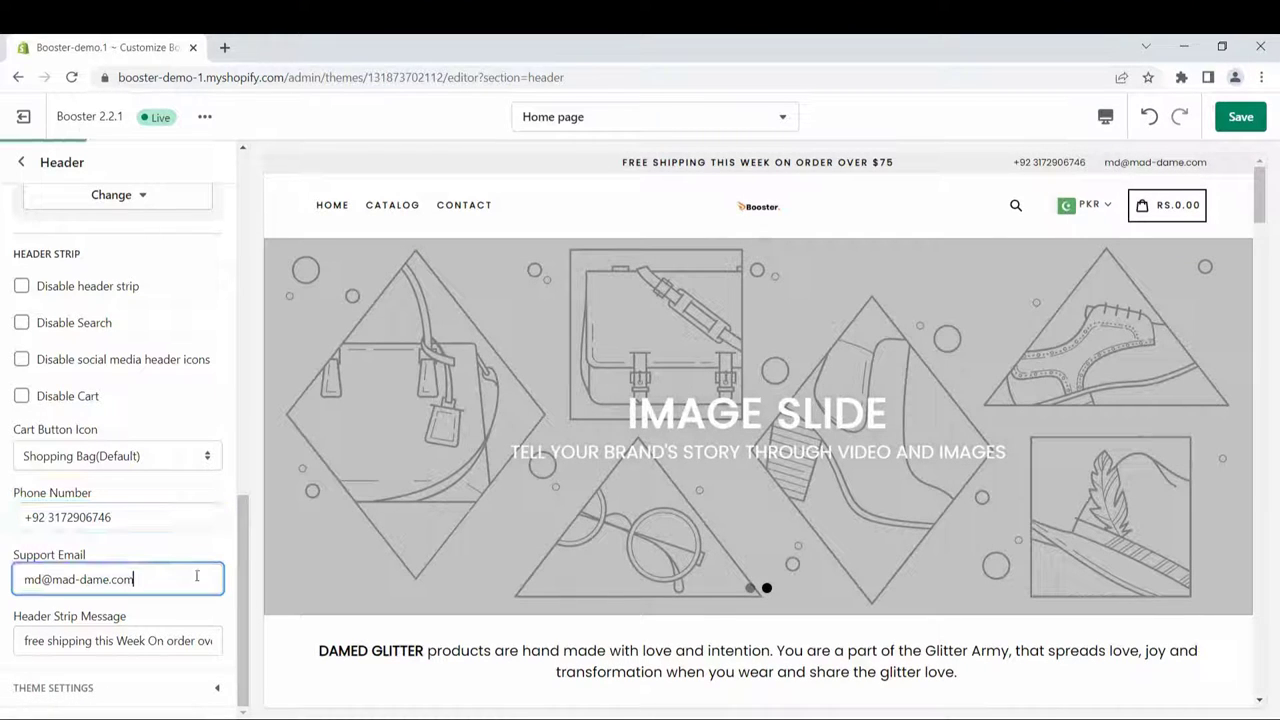
pyautogui.press('BackSpace')
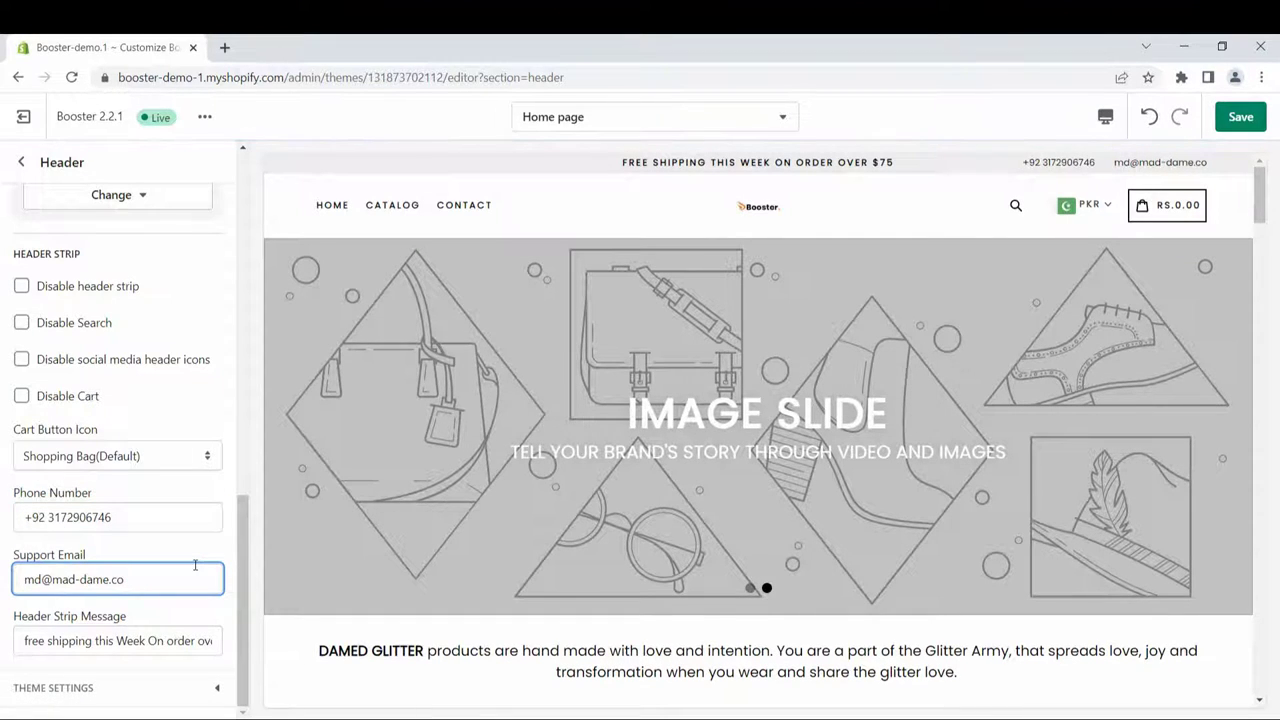
pyautogui.hotkey('ctrl', 'a')
pyautogui.press('BackSpace')
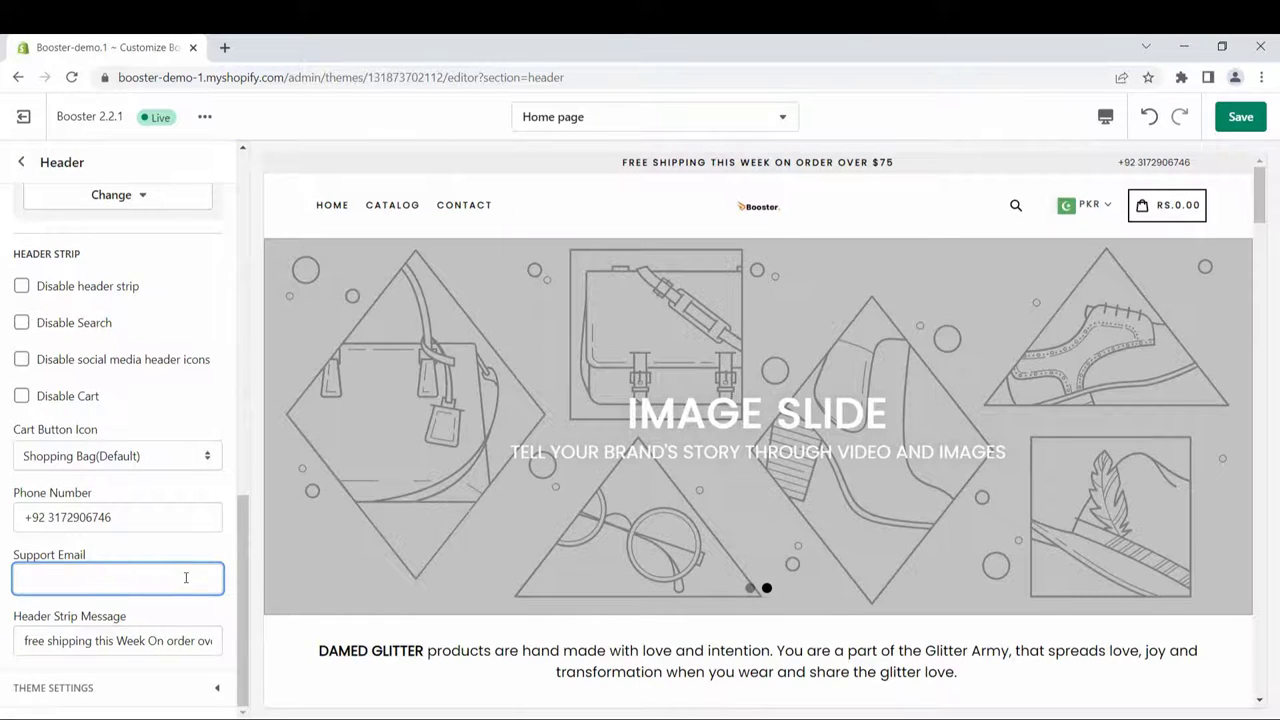
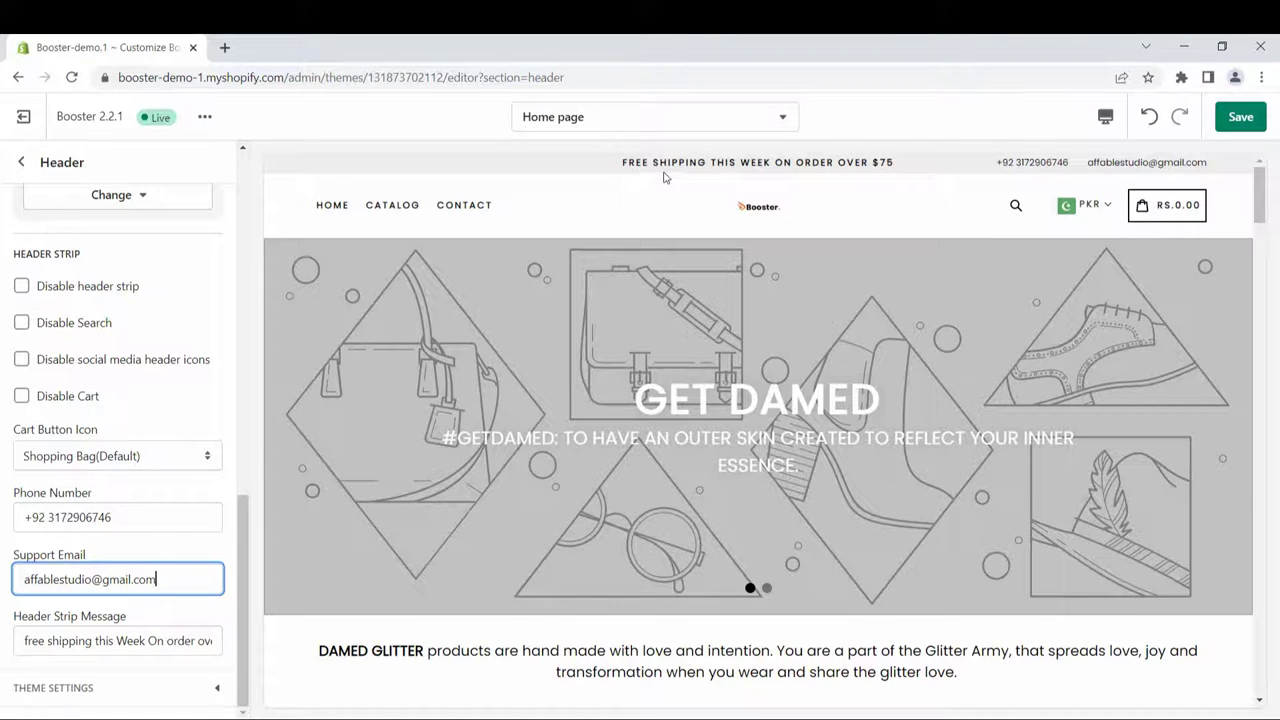
# Step: Change the header strip message's $75 threshold to $100 and return to Home sections
pyautogui.click(180, 641)
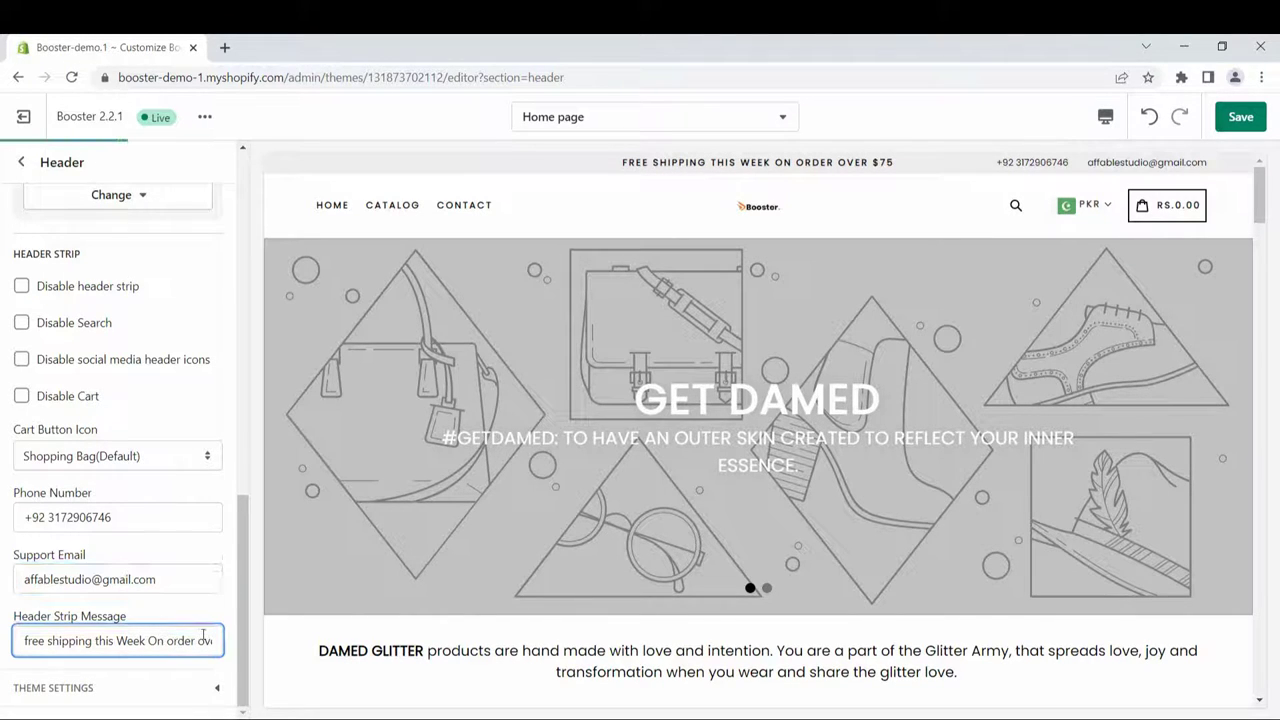
pyautogui.press('End')
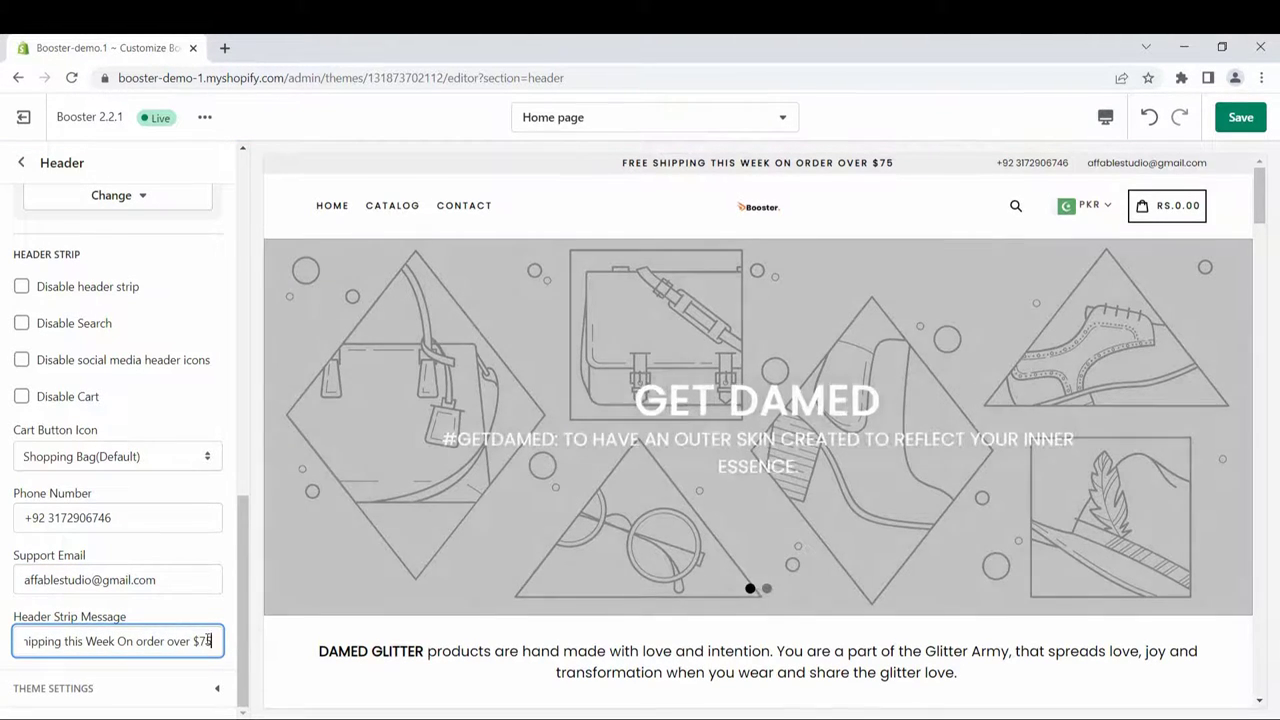
pyautogui.press('BackSpace')
pyautogui.press('BackSpace')
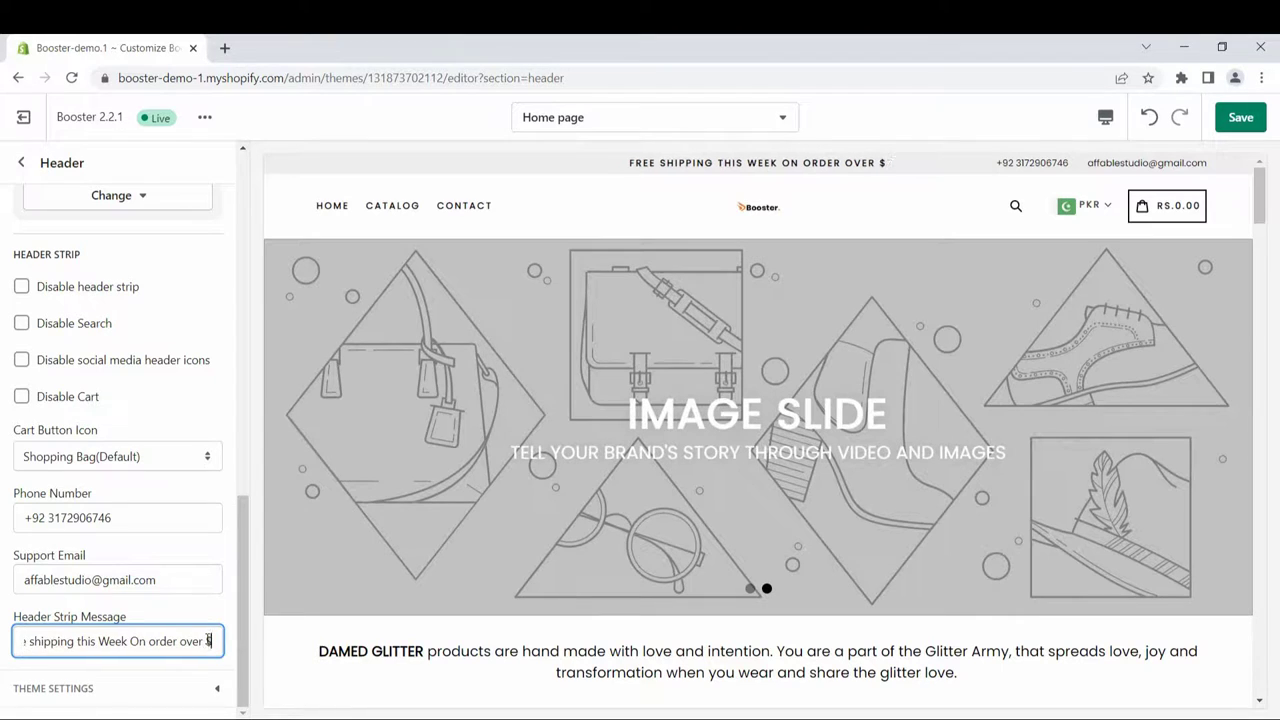
pyautogui.write('!')
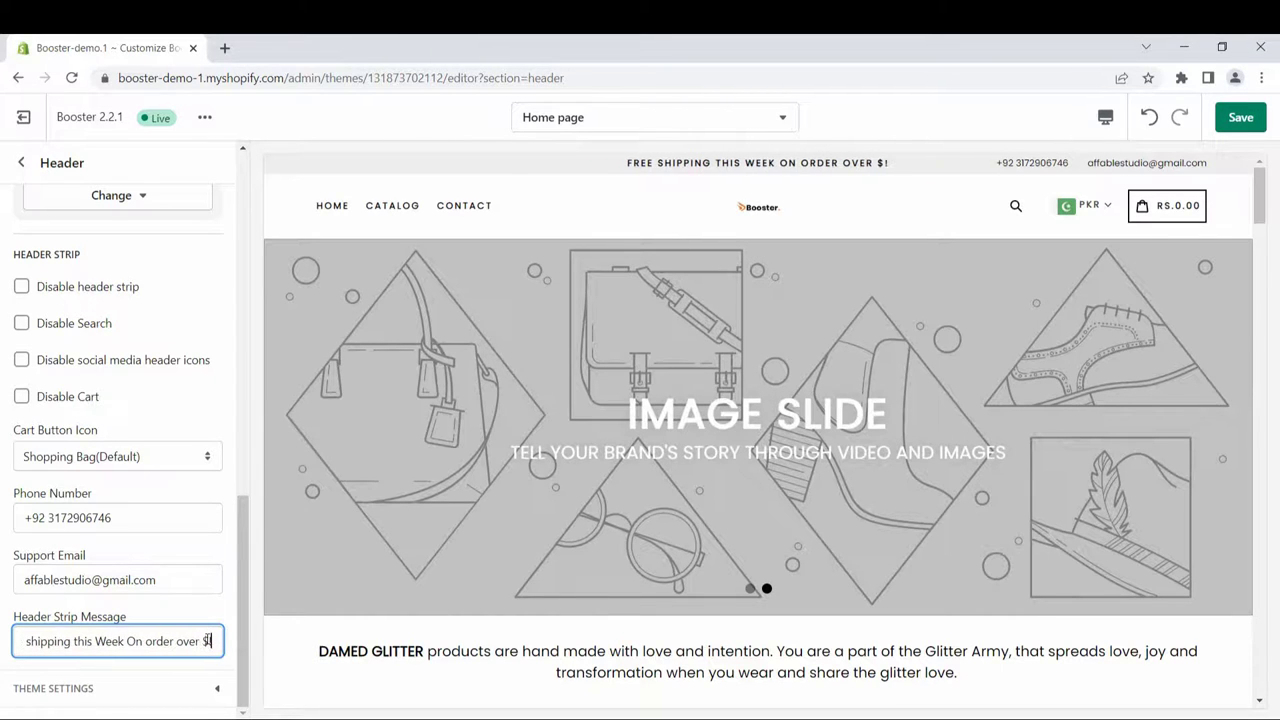
pyautogui.press('BackSpace')
pyautogui.write('100')
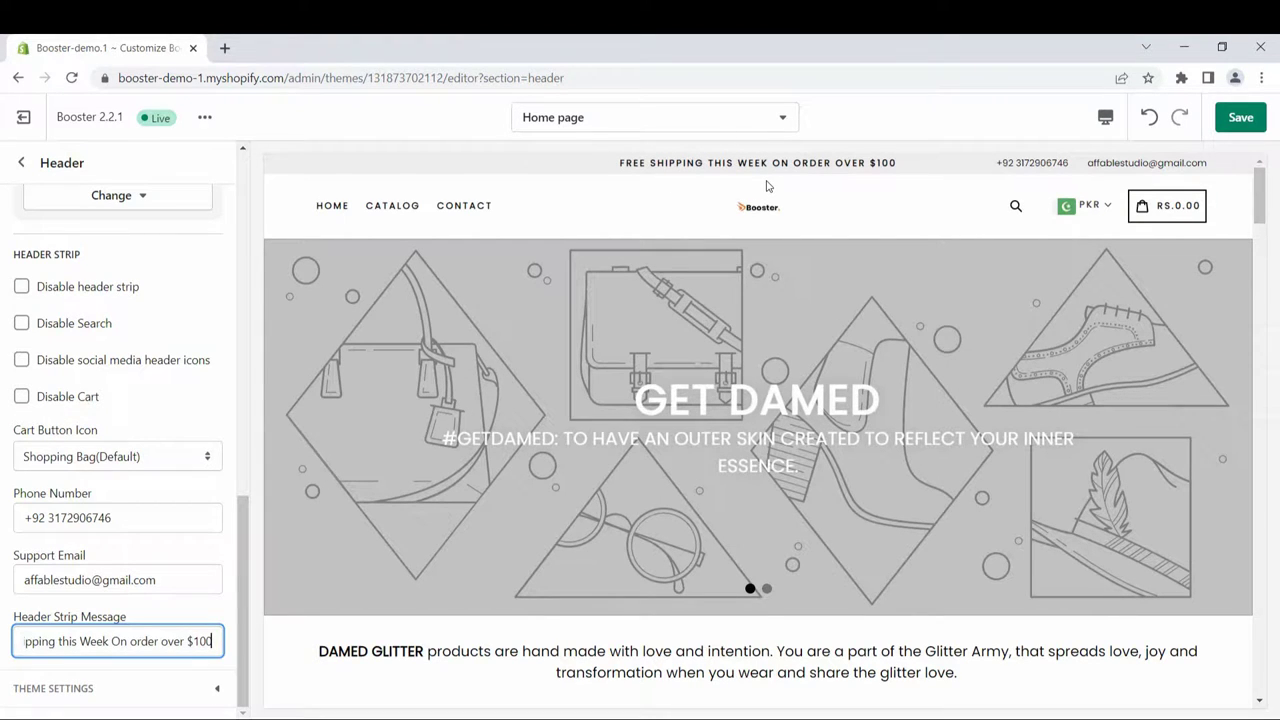
pyautogui.click(21, 162)
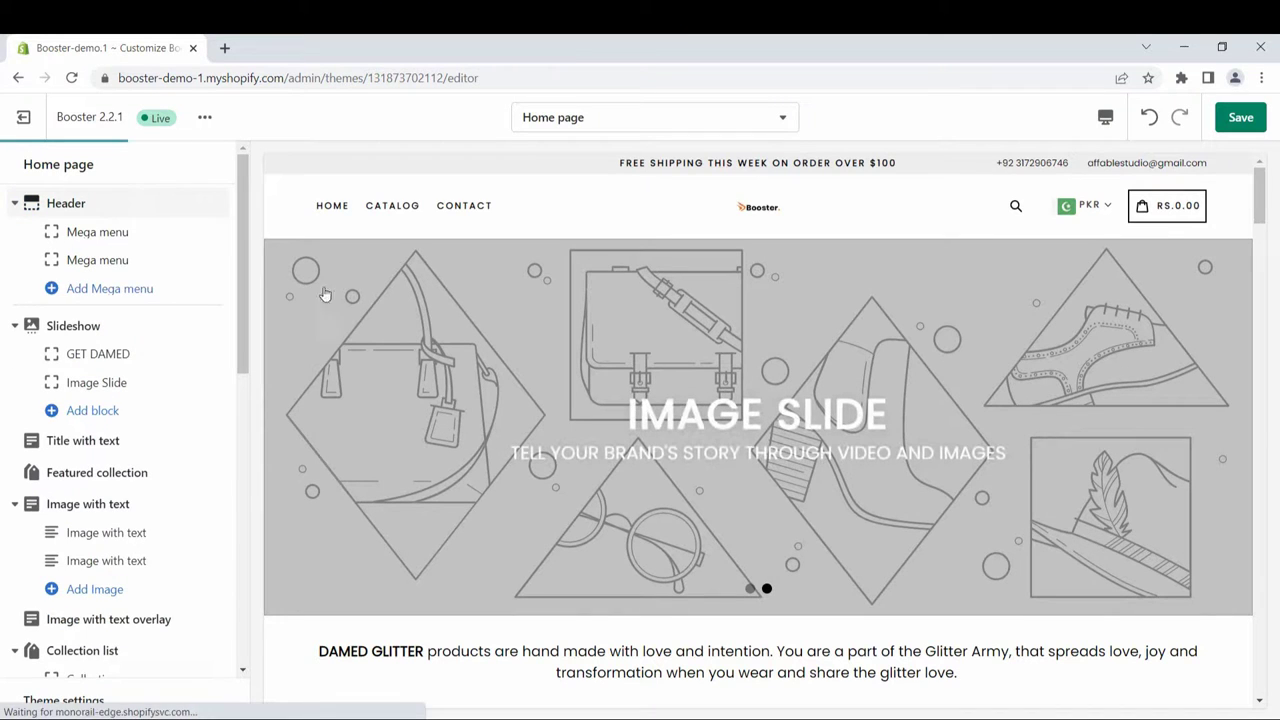